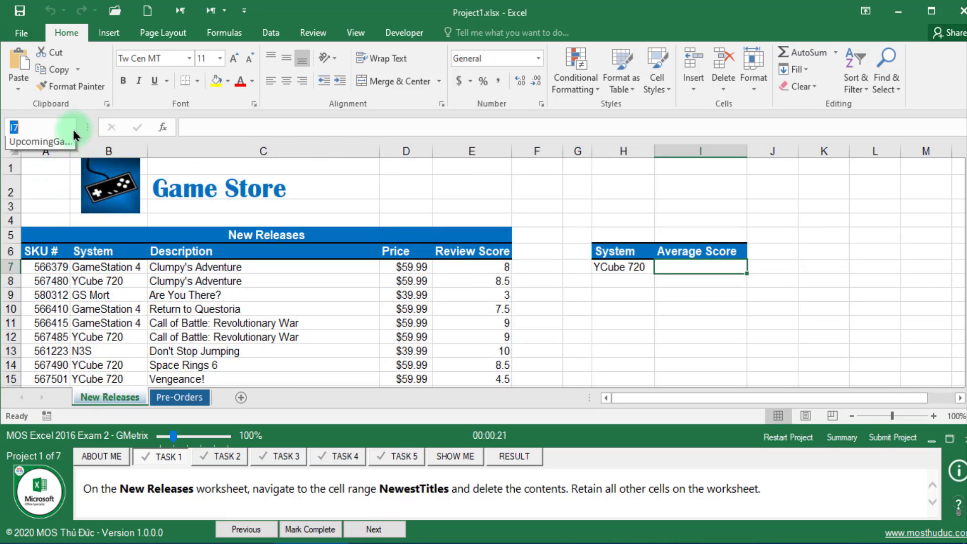
- Delete the contents of the NewestTitles named range on the New Releases sheet, and mark Task 1 complete before going to Task 2
click(22, 146)
scroll(78, 267, down, 2)
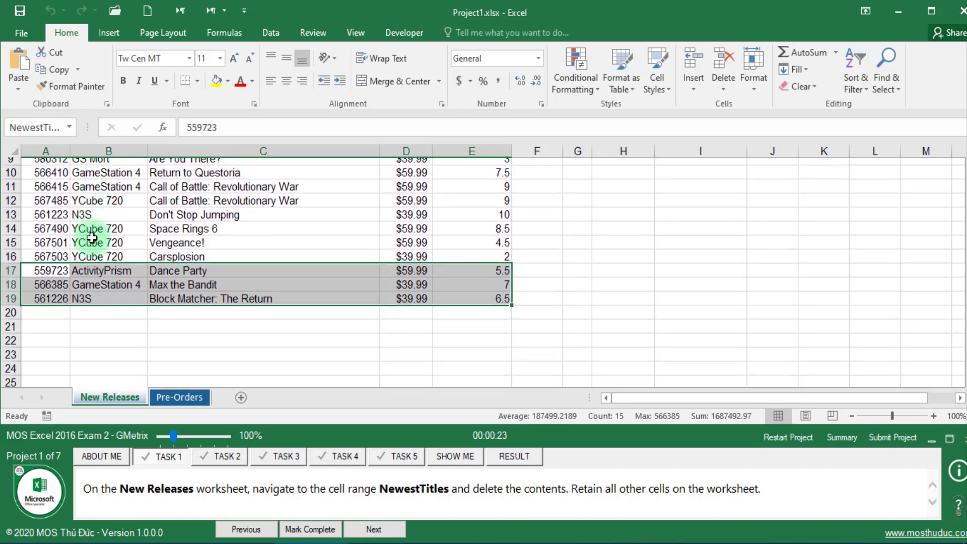
key(Delete)
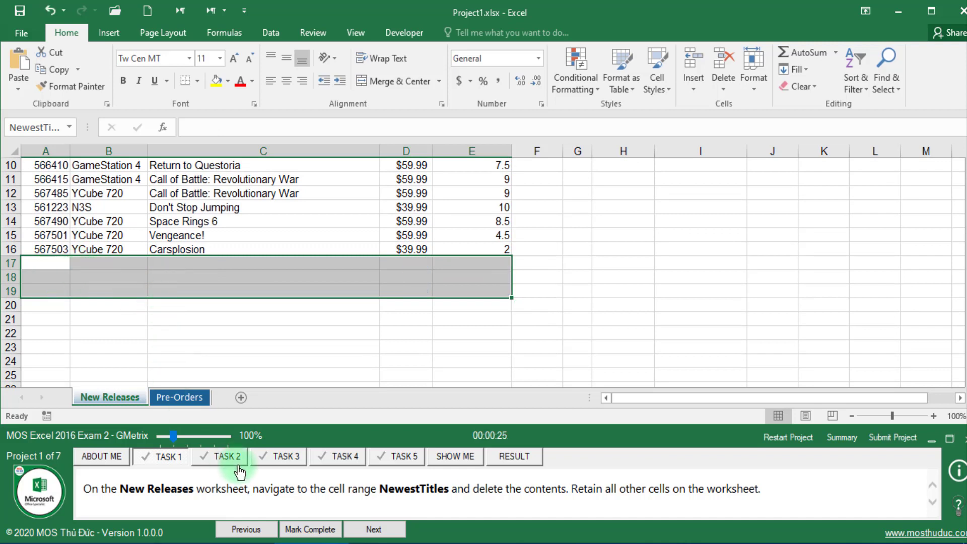
drag(571, 490, 648, 492)
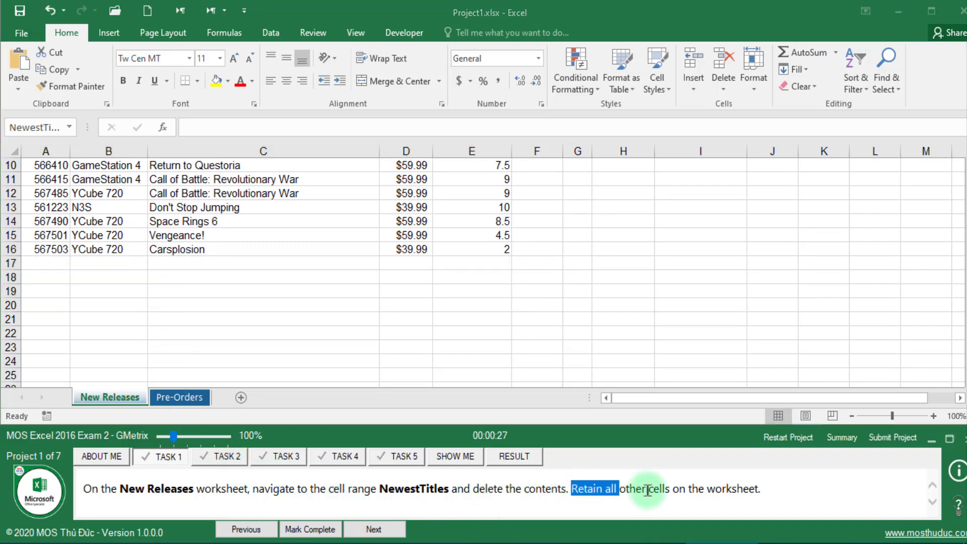
click(648, 492)
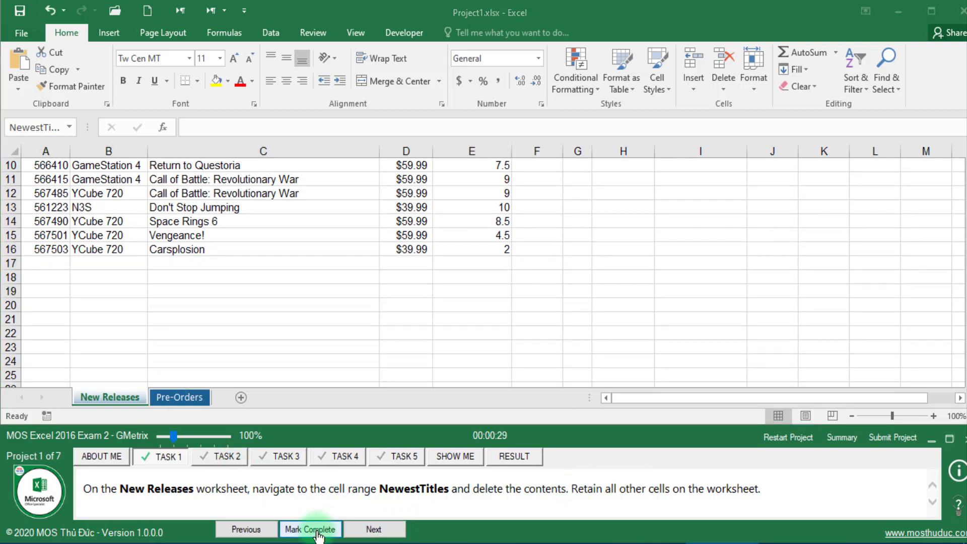
click(370, 528)
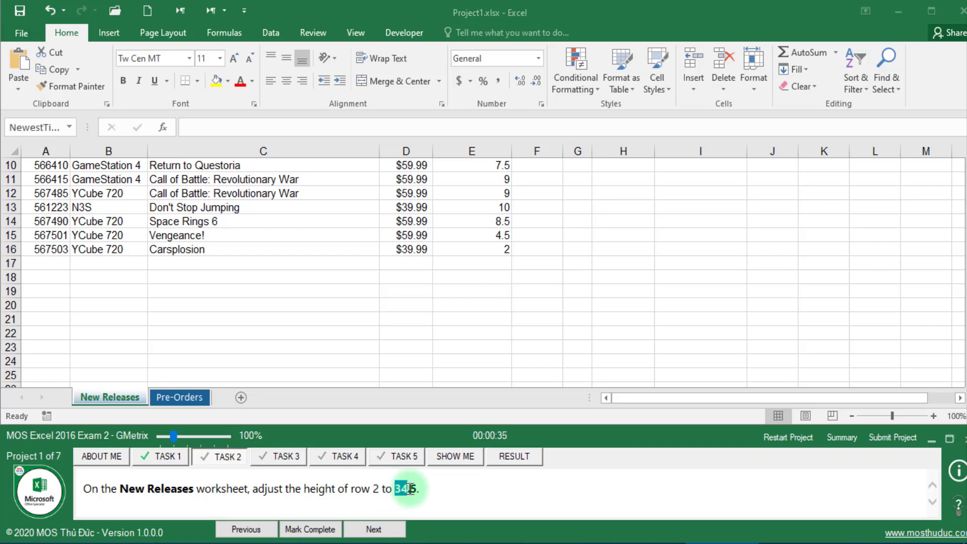
- Set the height of row 2 on the New Releases sheet to 34.5, and mark Task 2 complete before going to Task 3
click(82, 237)
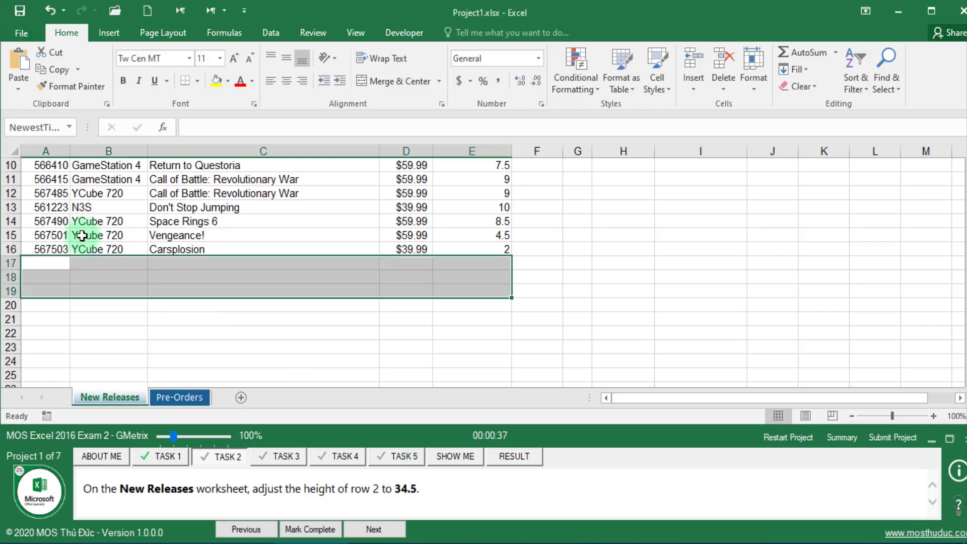
scroll(81, 235, up, 3)
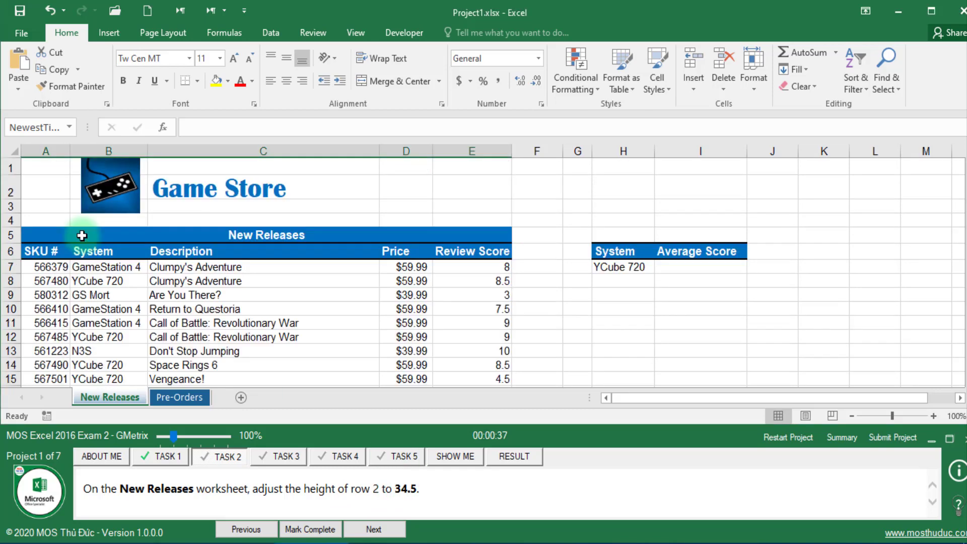
click(14, 192)
right_click(15, 192)
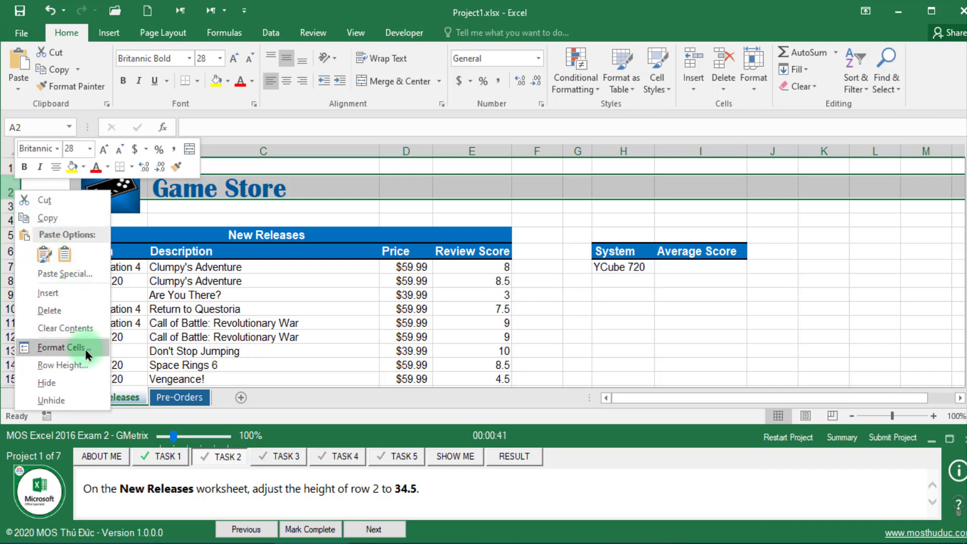
click(61, 366)
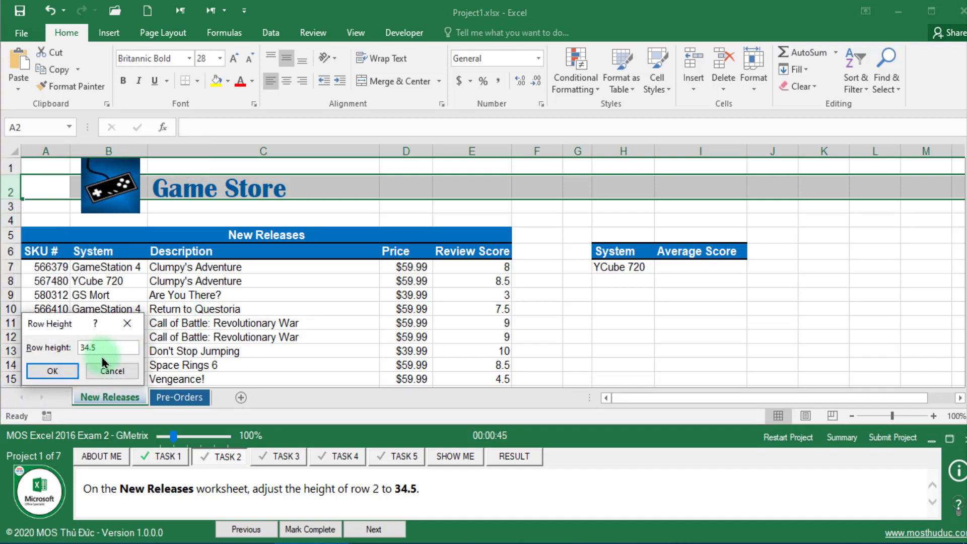
drag(108, 347, 24, 346)
click(54, 376)
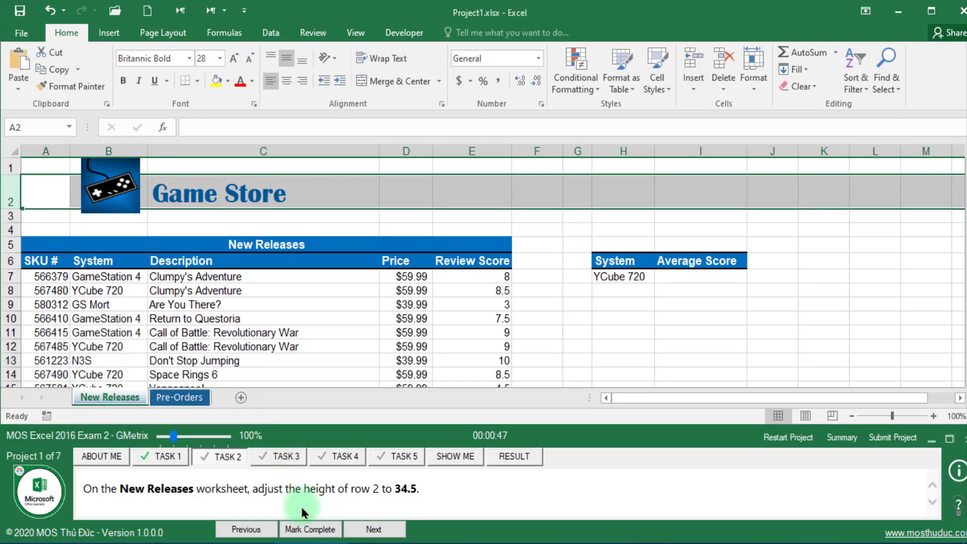
click(308, 530)
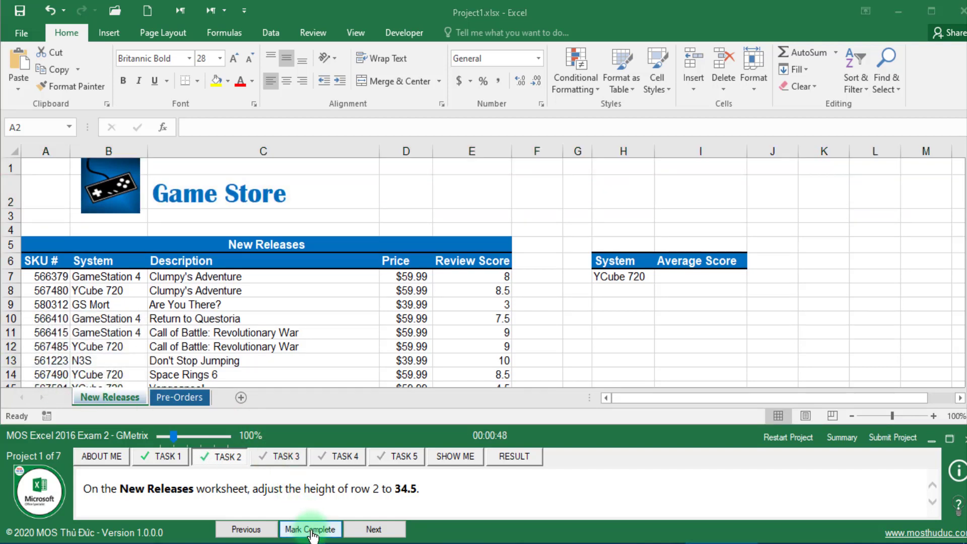
click(373, 530)
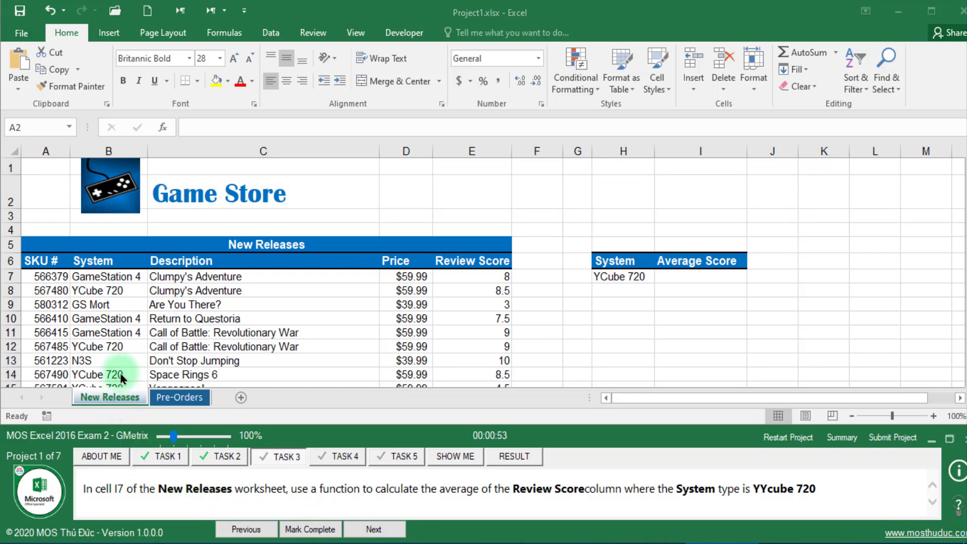
- Read the enlarged step-by-step help for Task 3, covering the AVERAGEIF function and its range, criteria and average range arguments
click(687, 276)
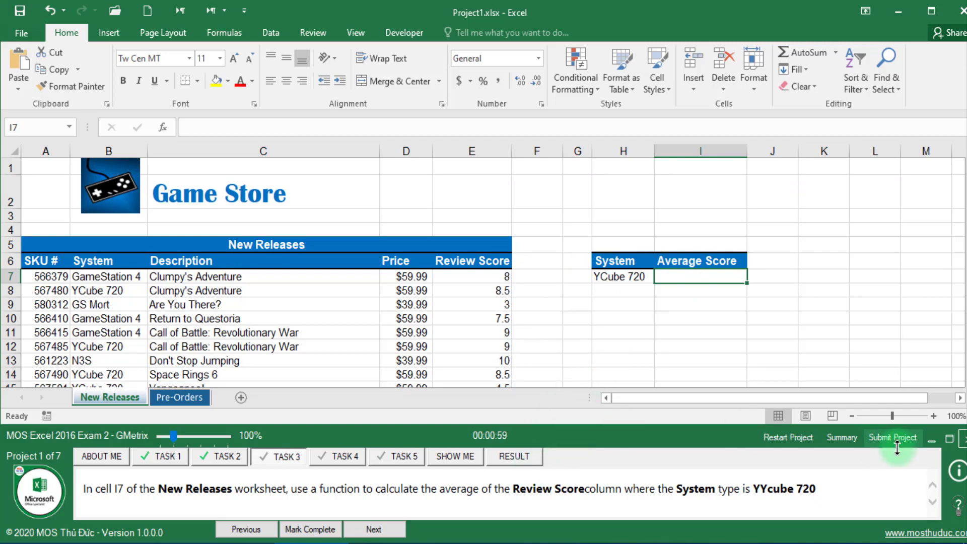
click(948, 442)
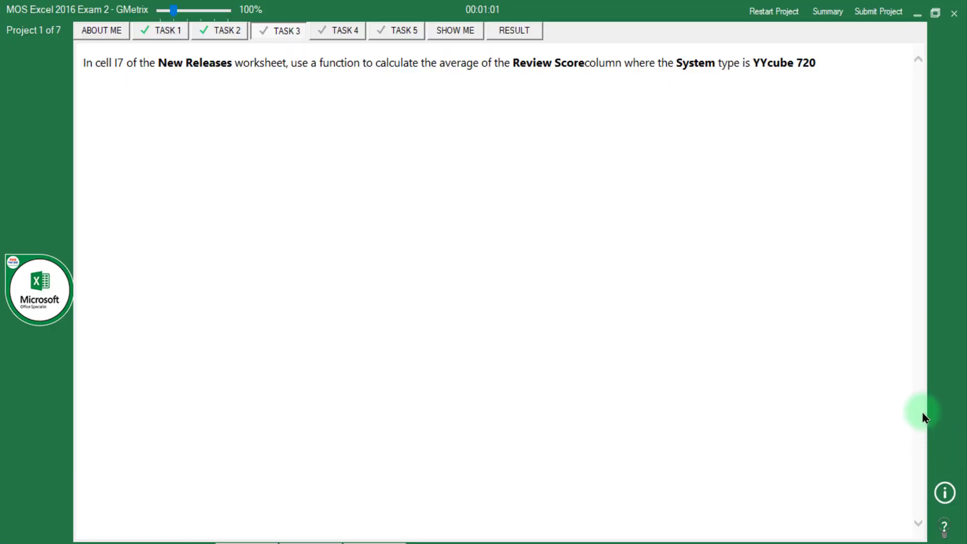
click(943, 524)
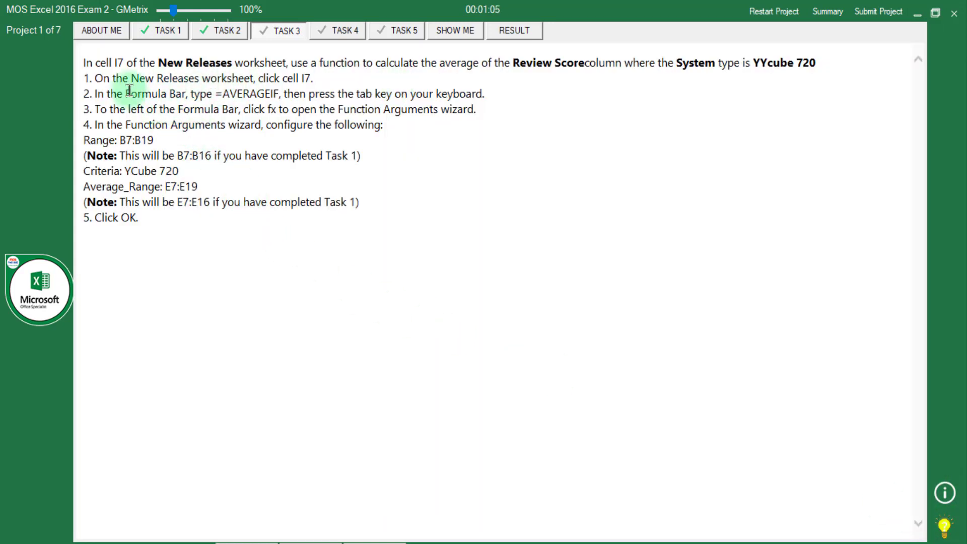
drag(116, 83, 155, 85)
drag(280, 73, 308, 68)
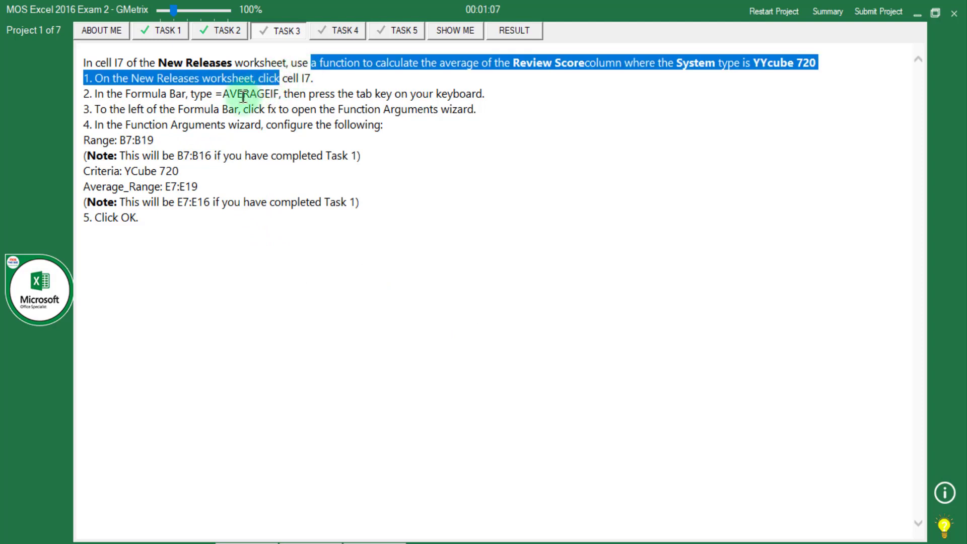
click(220, 98)
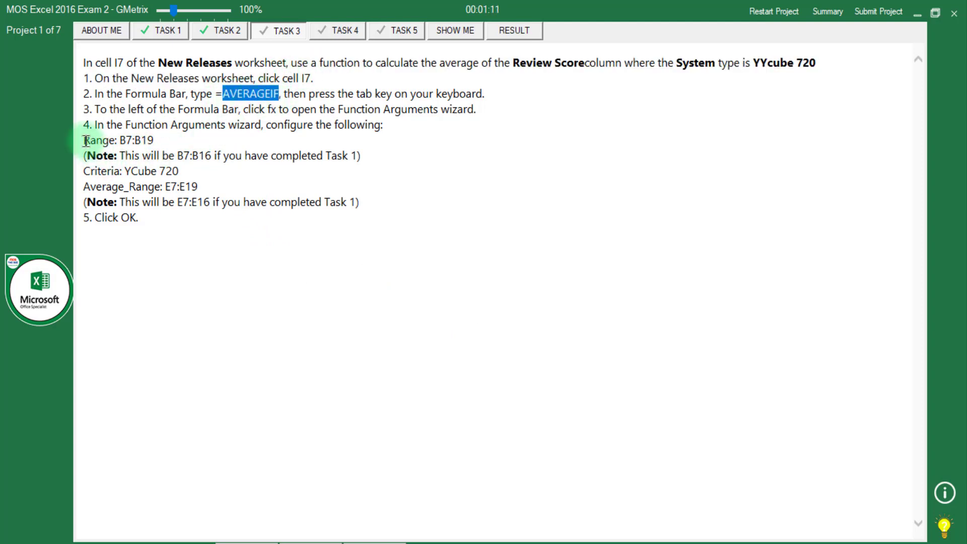
drag(85, 141, 123, 134)
click(145, 136)
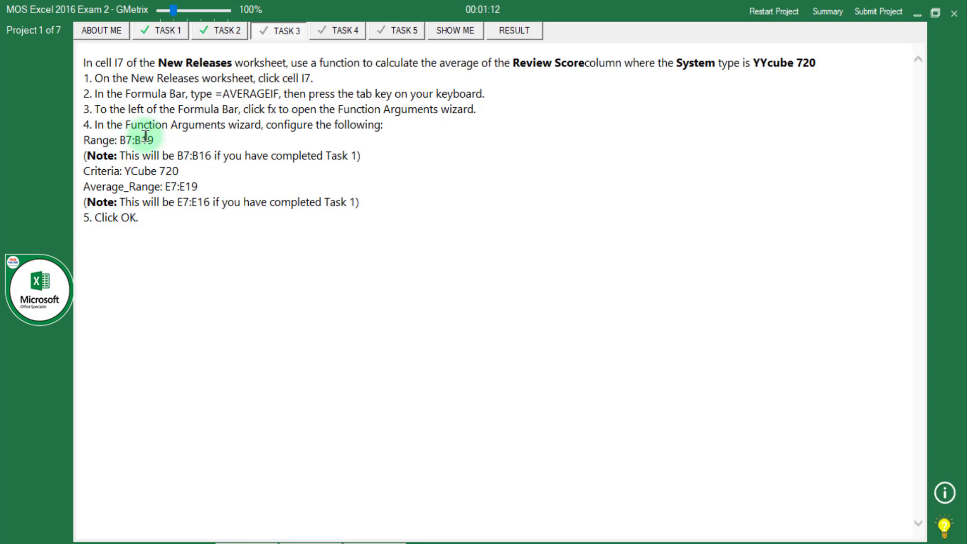
drag(83, 171, 195, 185)
click(86, 185)
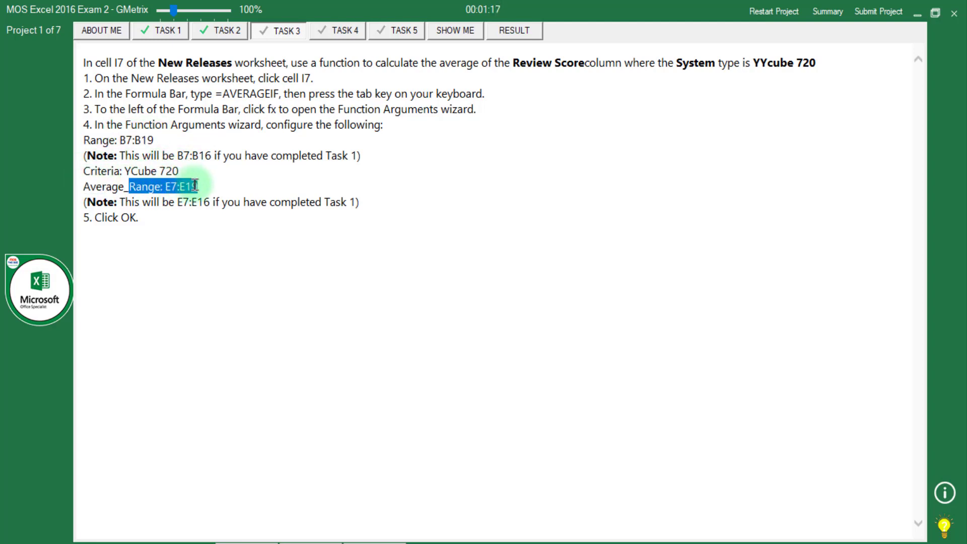
click(937, 16)
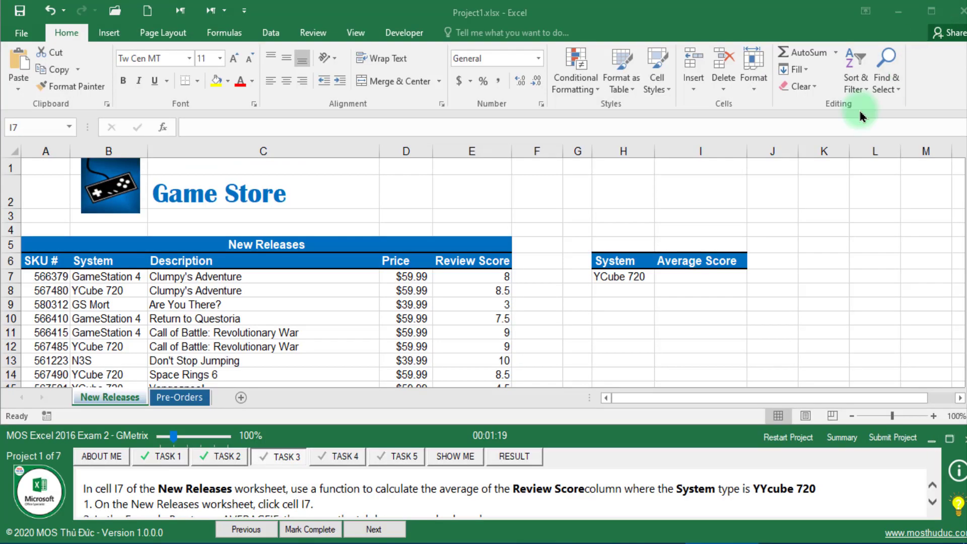
- Start an AVERAGEIF formula in cell I7 with B7:B16 as the range and H7 as the criteria
click(707, 276)
text(=a)
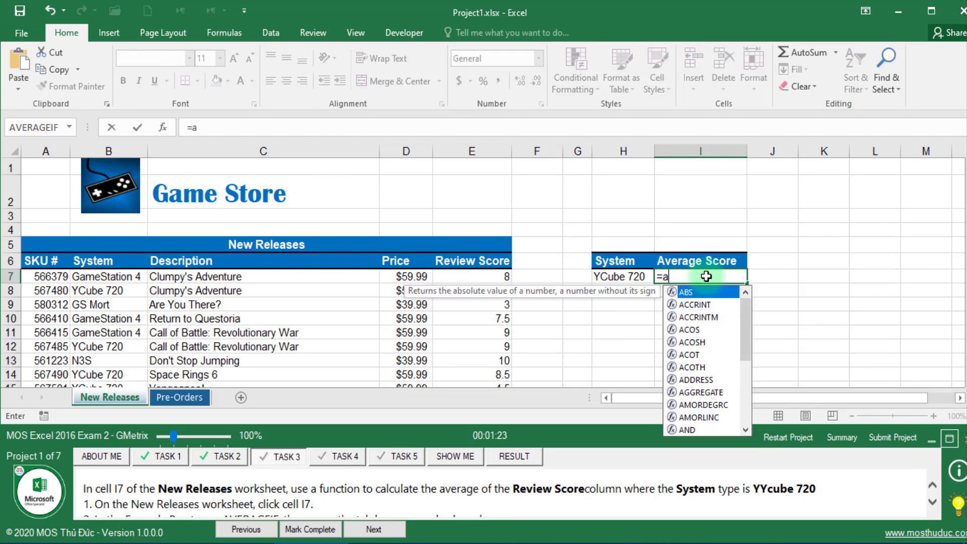
text(ve)
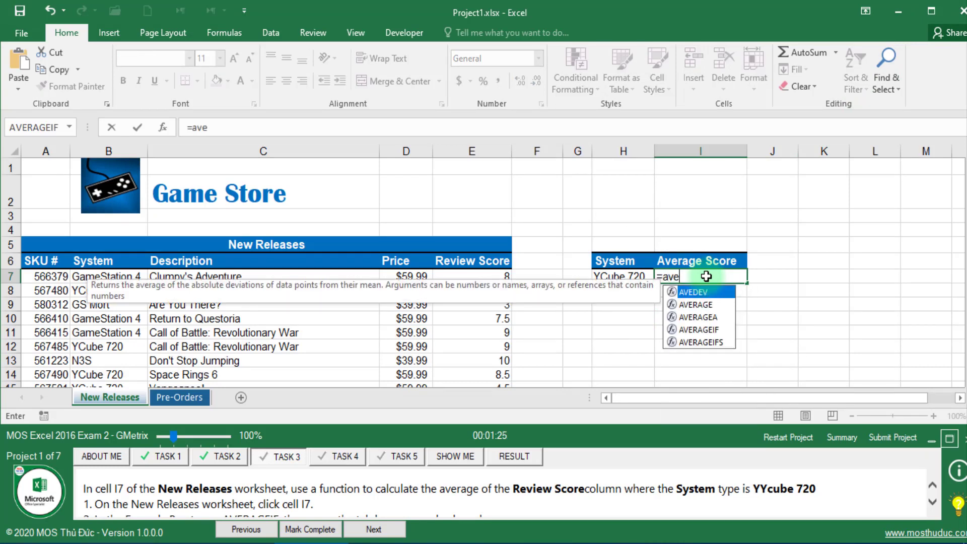
double_click(705, 330)
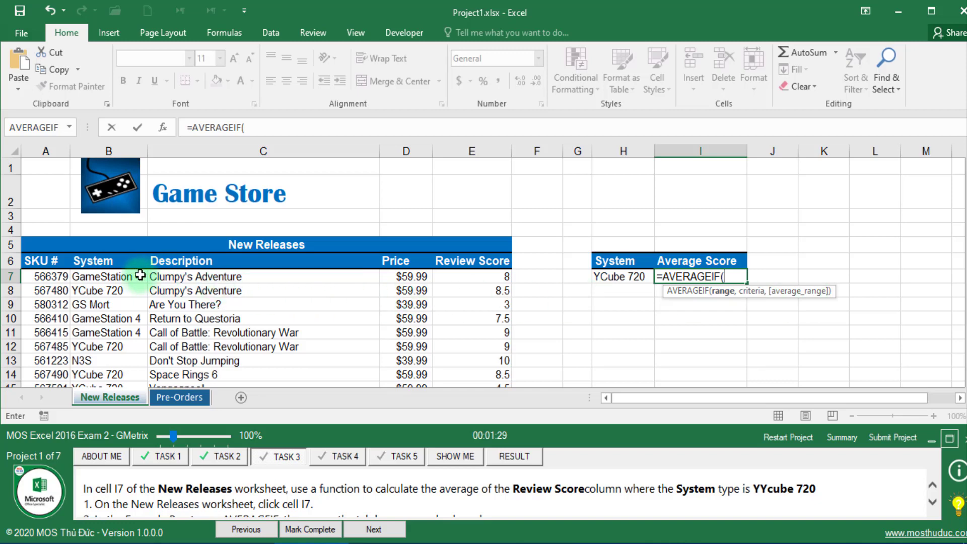
scroll(135, 275, down, 4)
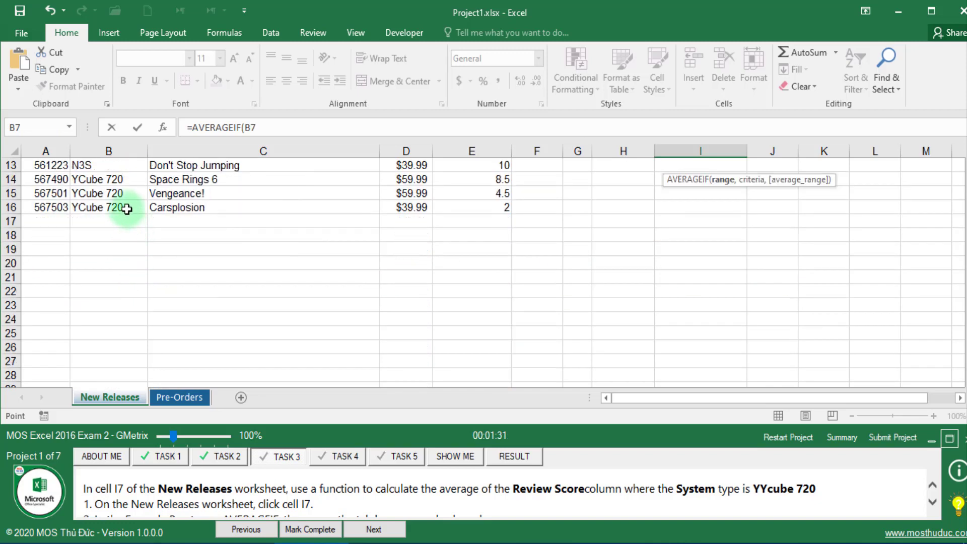
drag(126, 209, 128, 211)
scroll(347, 267, up, 4)
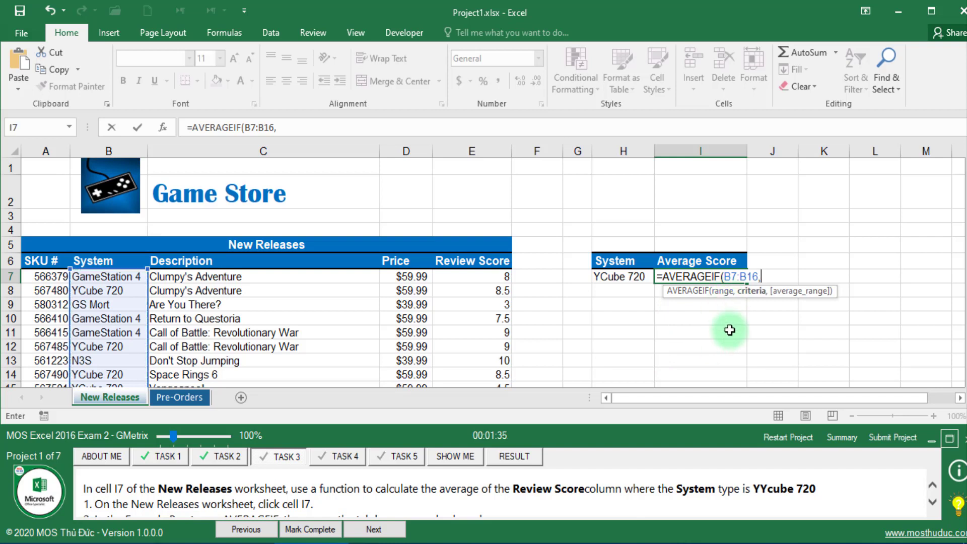
text(,H7)
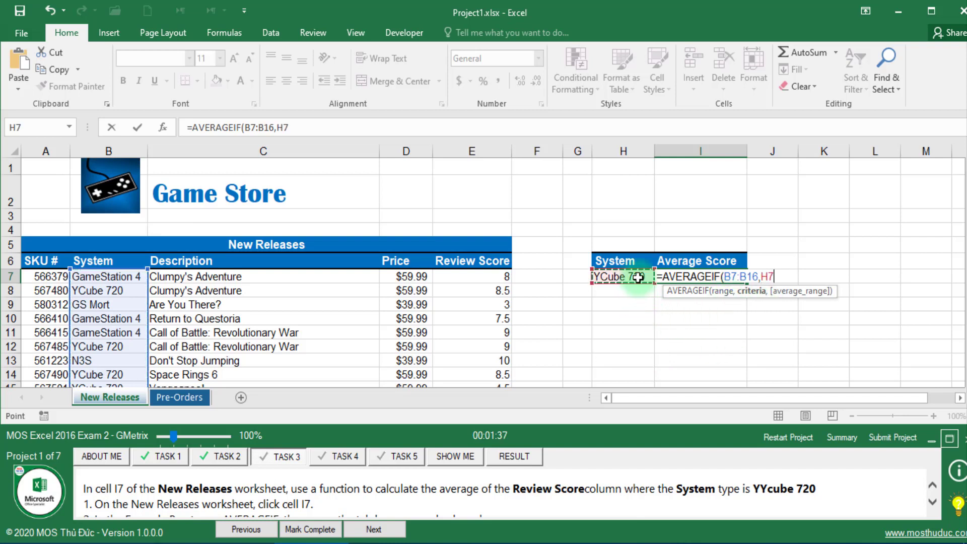
text(,)
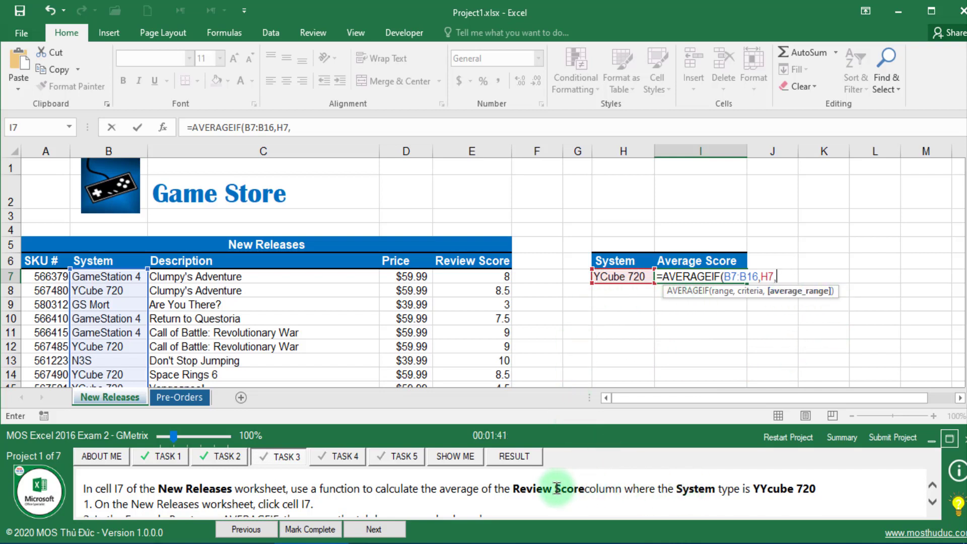
- Finish the AVERAGEIF formula in cell I7 with the Review Score cells E7:E16 as the average range, and check it
drag(518, 488, 584, 489)
click(501, 276)
scroll(497, 281, down, 2)
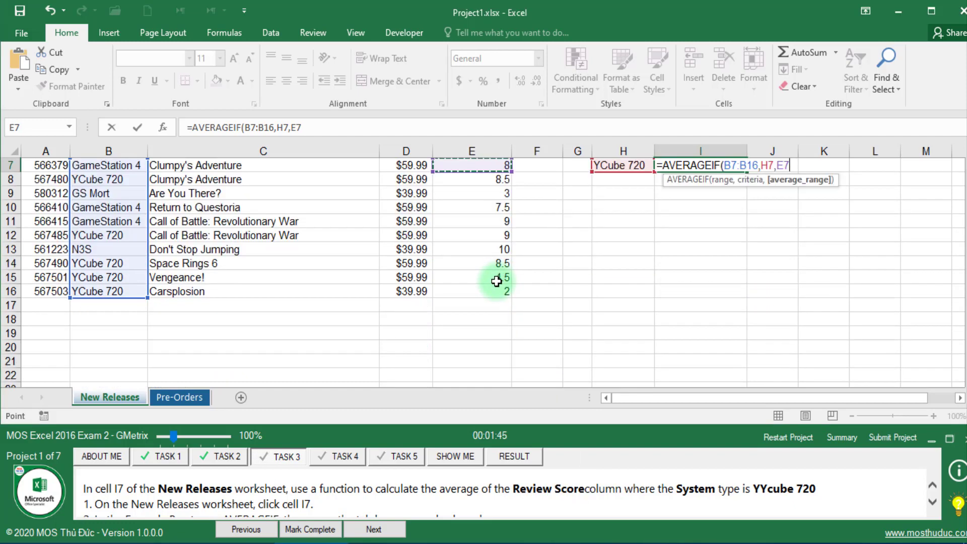
drag(489, 292, 493, 287)
key(Return)
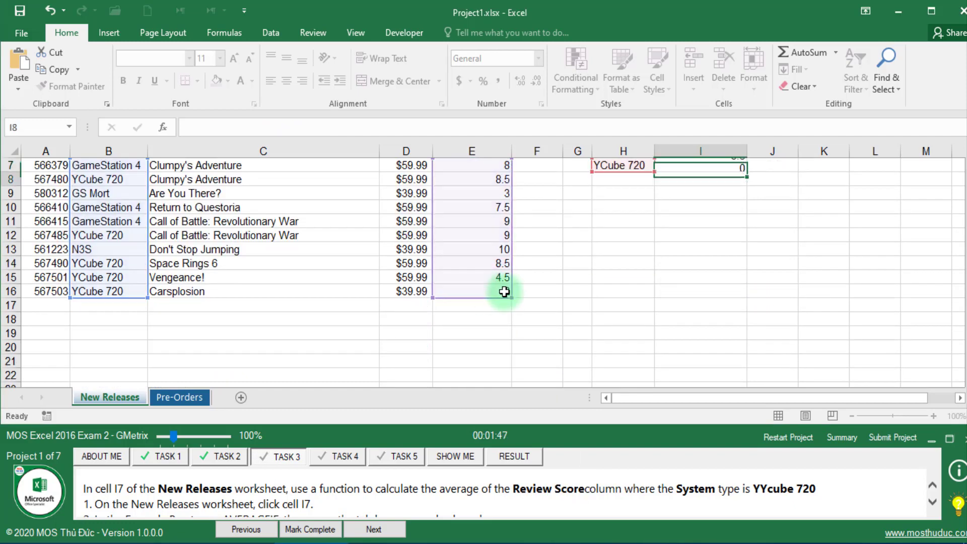
scroll(718, 263, up, 2)
click(693, 275)
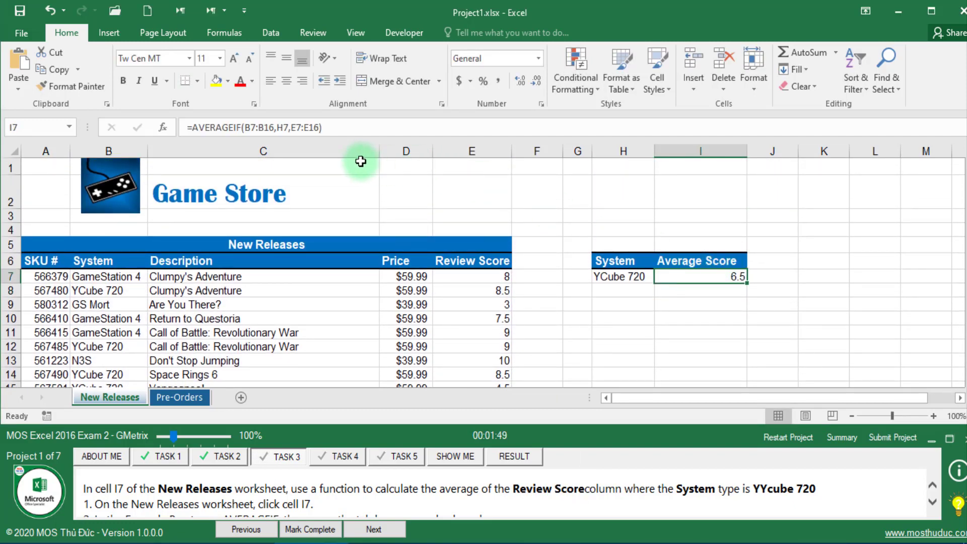
drag(330, 128, 191, 120)
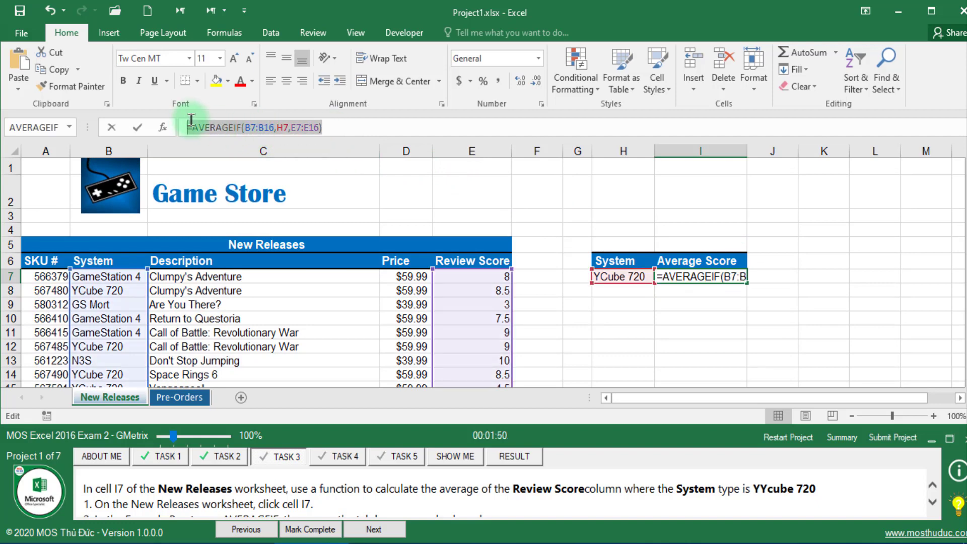
click(337, 127)
key(Return)
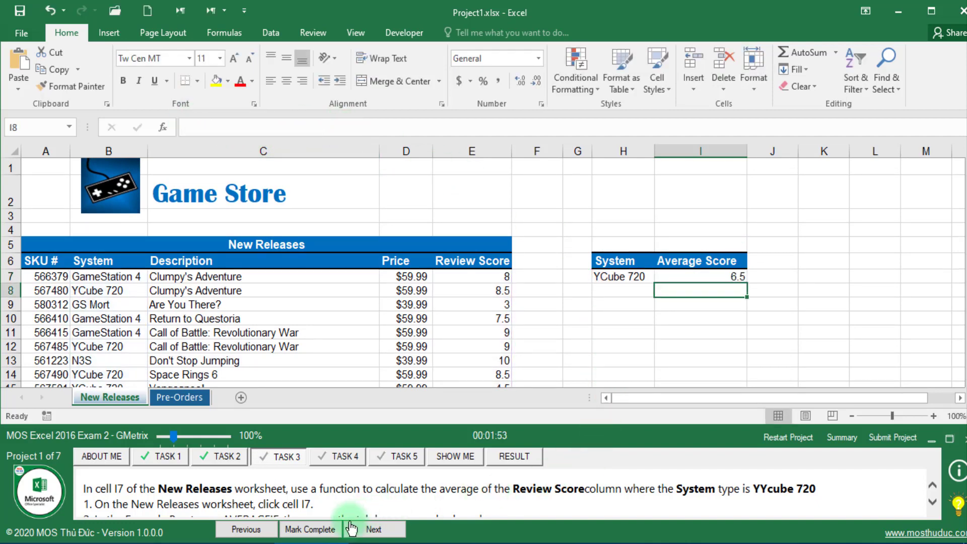
- Mark Task 3 complete, and show the Task 4 instruction with its step-by-step help hidden
click(314, 529)
click(363, 530)
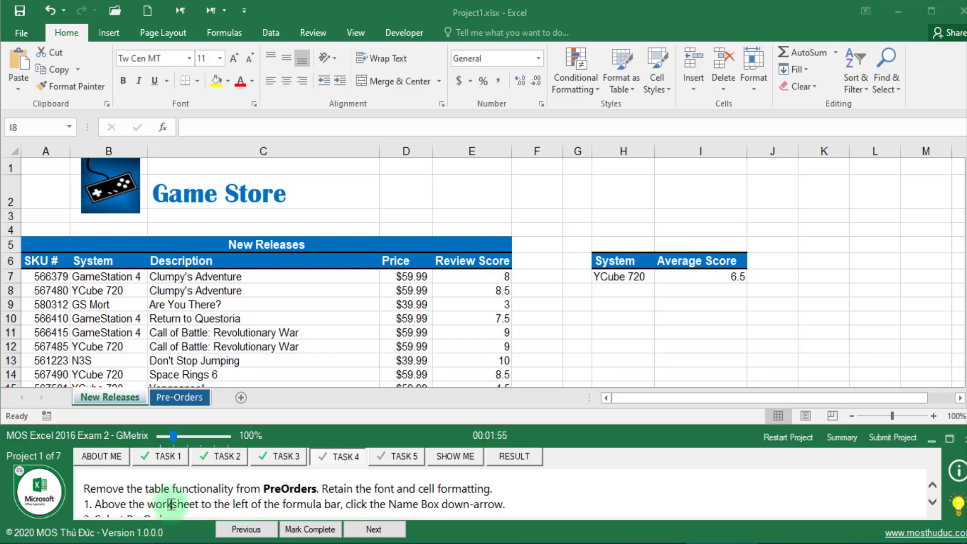
click(956, 504)
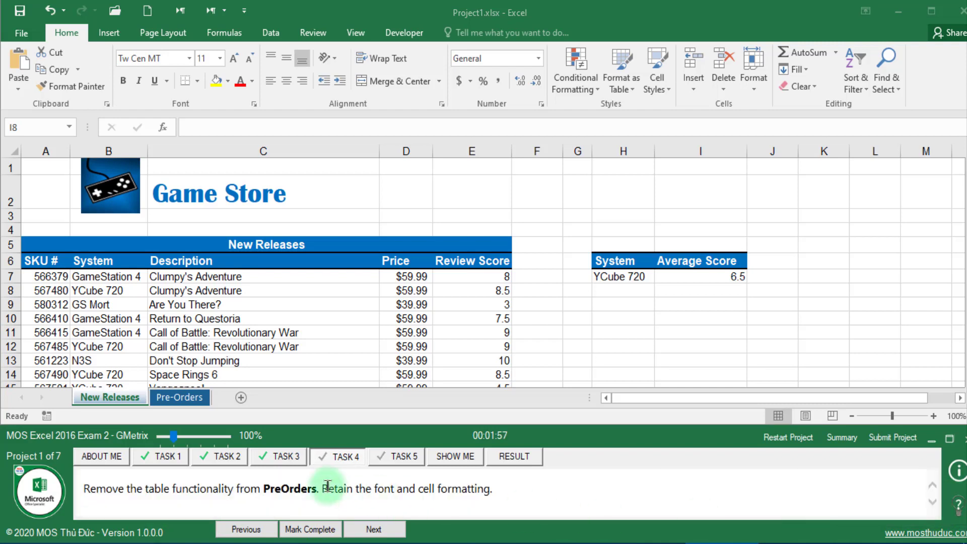
drag(128, 490, 235, 490)
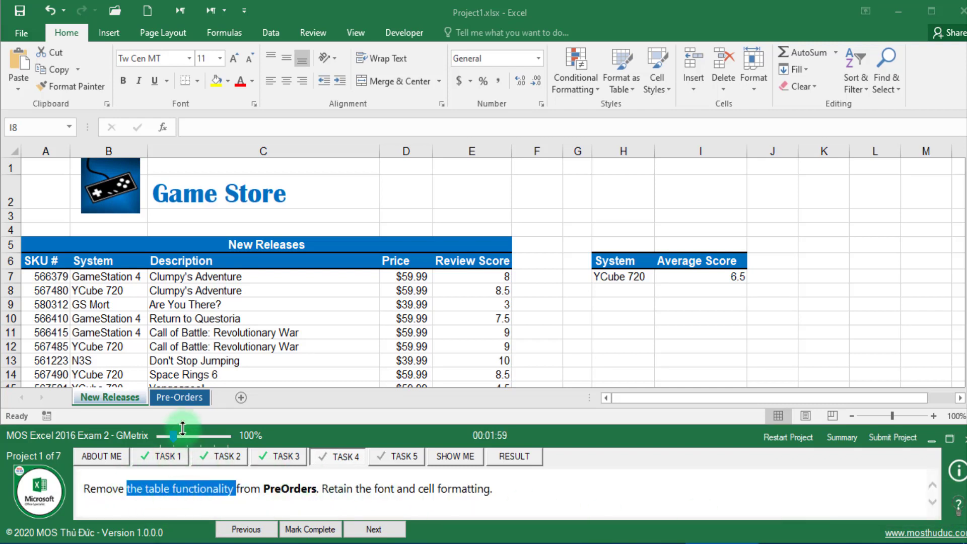
- Convert the Upcoming Games table on the Pre-Orders worksheet to a normal range, keeping its formatting
click(189, 398)
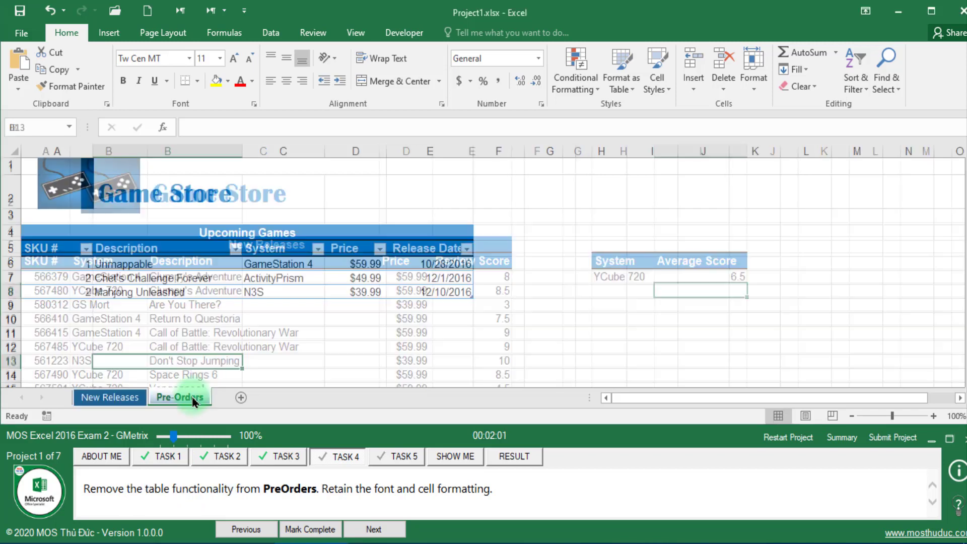
click(220, 292)
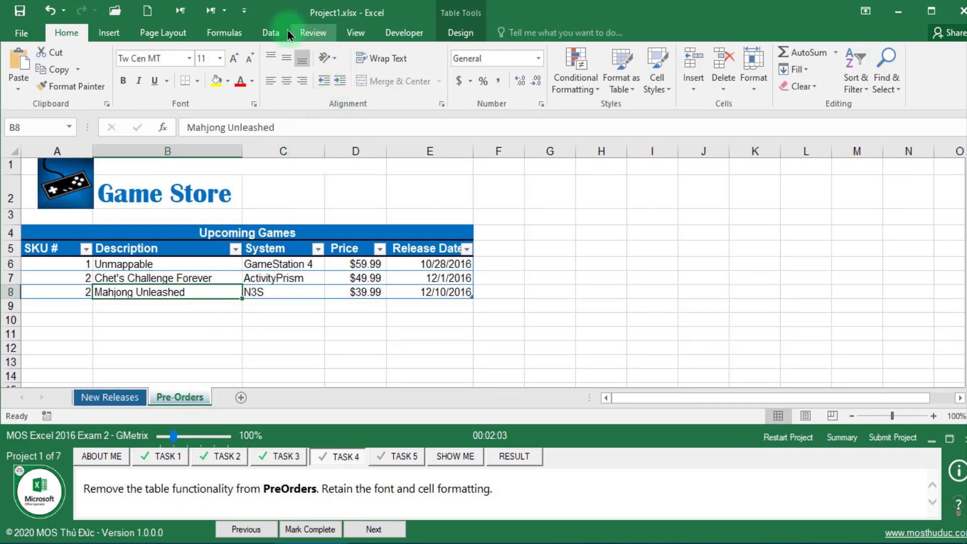
click(473, 31)
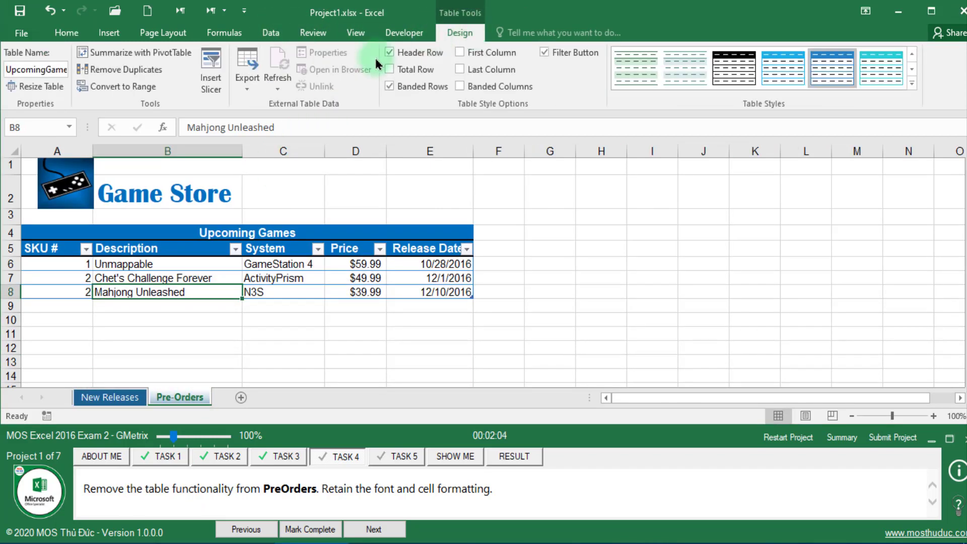
click(117, 93)
click(460, 320)
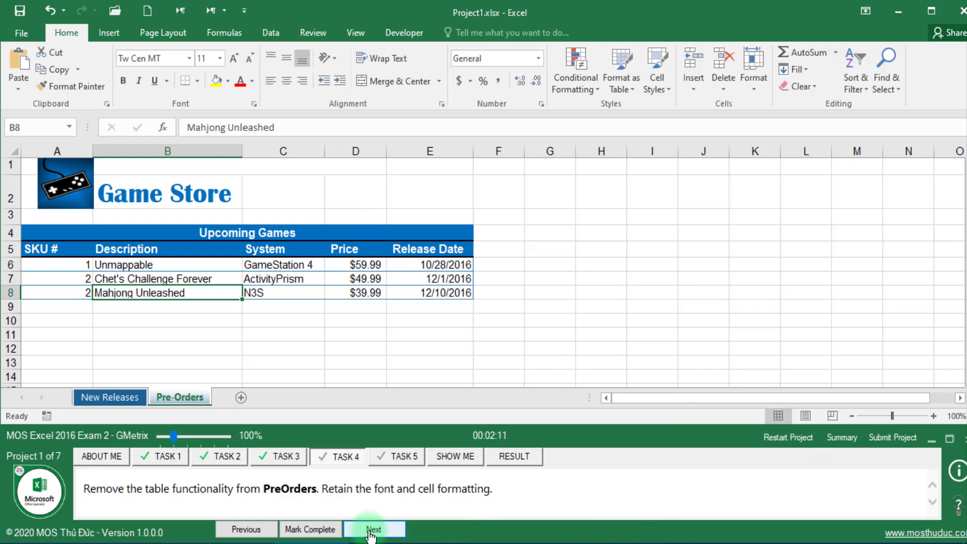
- Mark Task 4 complete, and read the Task 5 instruction about the new worksheet
click(312, 529)
click(370, 529)
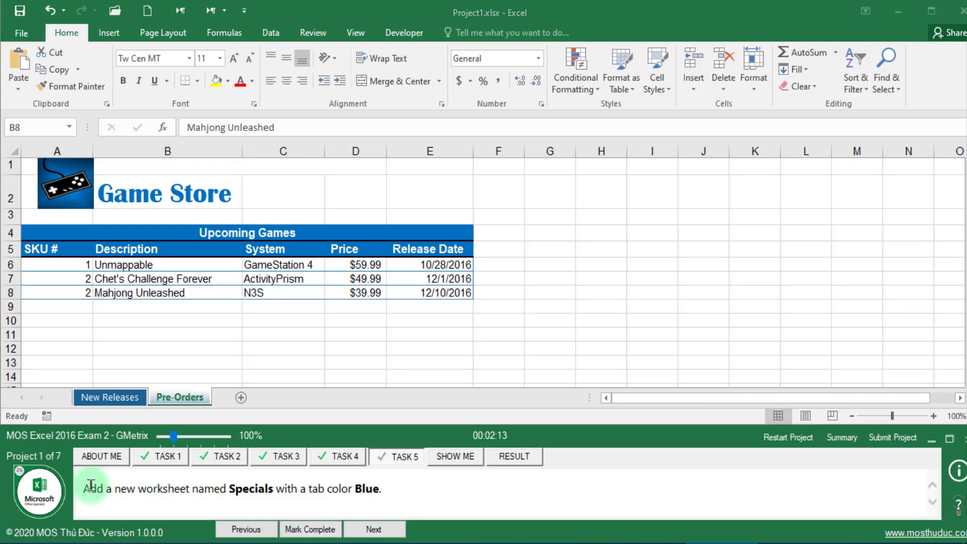
drag(83, 489, 138, 489)
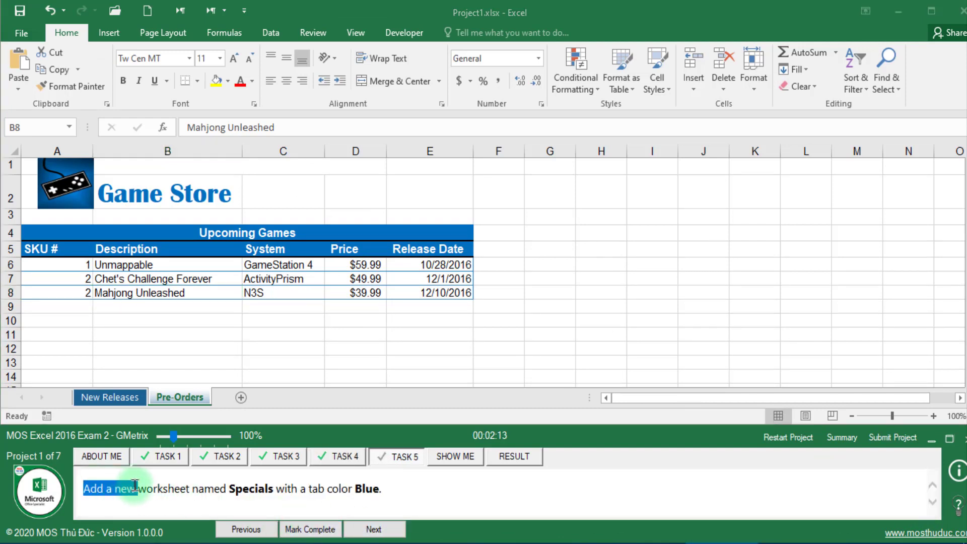
double_click(265, 489)
- Add a new worksheet after Pre-Orders and name it Specials
click(260, 405)
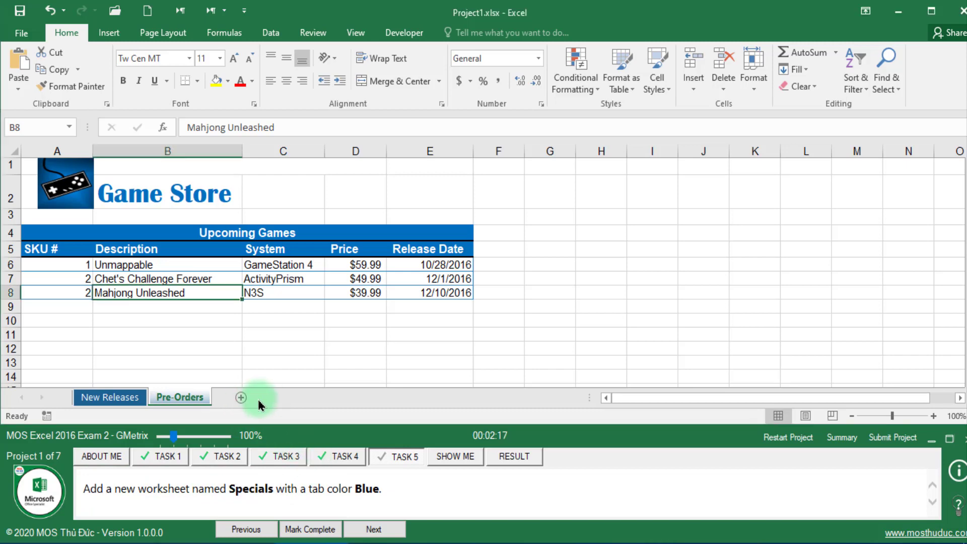
click(240, 398)
right_click(247, 403)
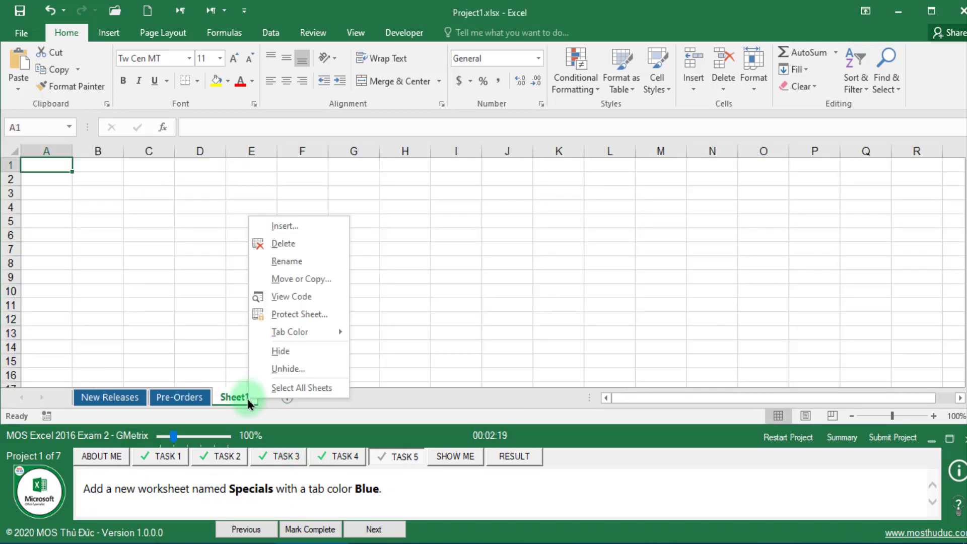
click(286, 261)
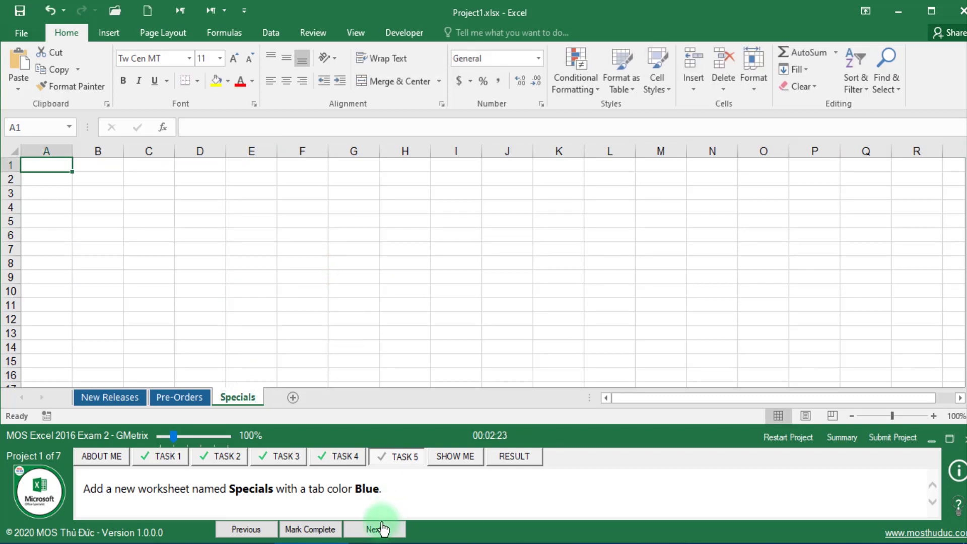
- Set the tab color of the Specials worksheet to the standard Blue, and check it from the Pre-Orders worksheet
drag(298, 488, 380, 489)
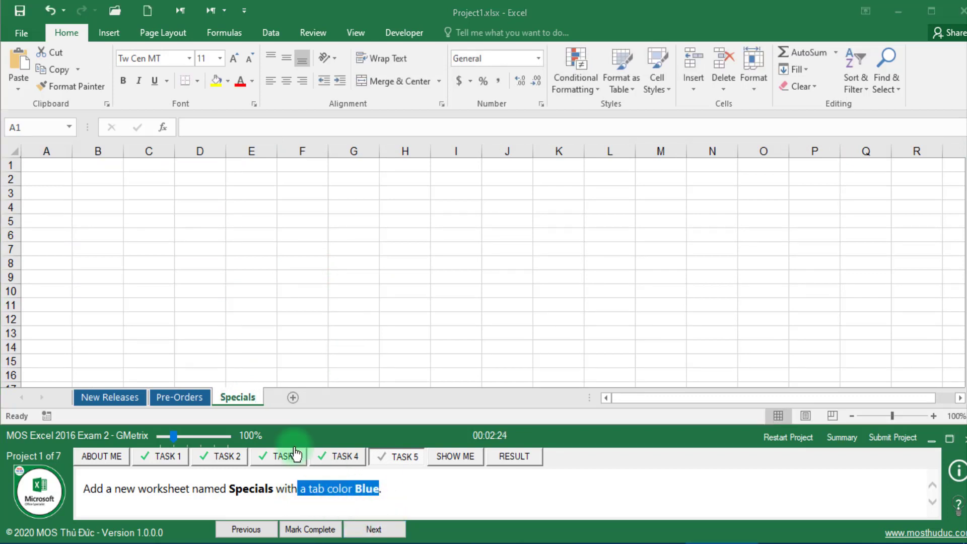
click(245, 402)
right_click(252, 399)
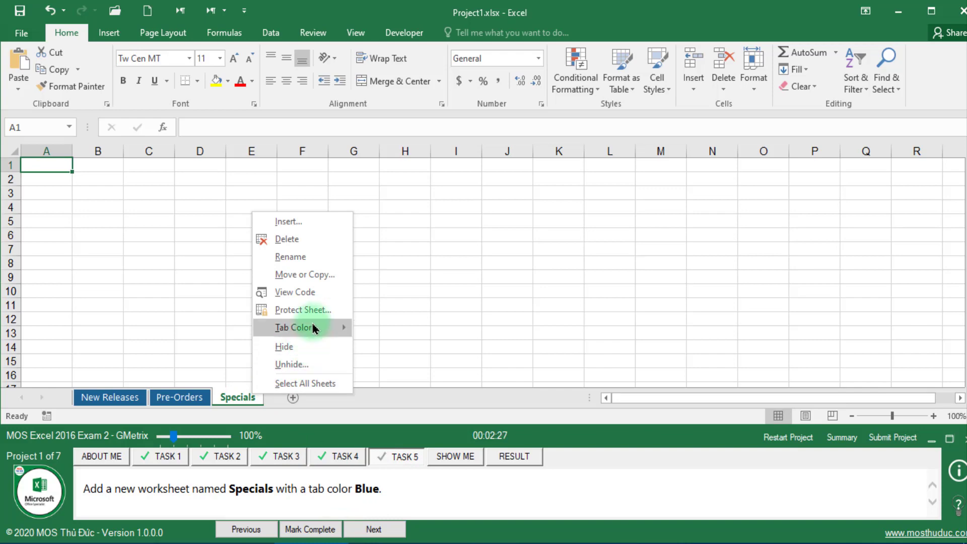
mouse_move(316, 328)
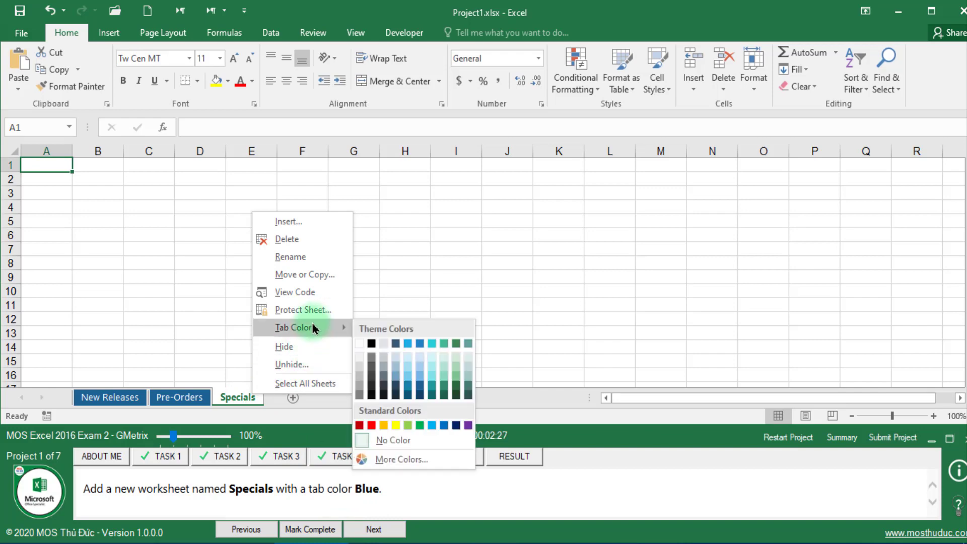
click(445, 426)
click(180, 398)
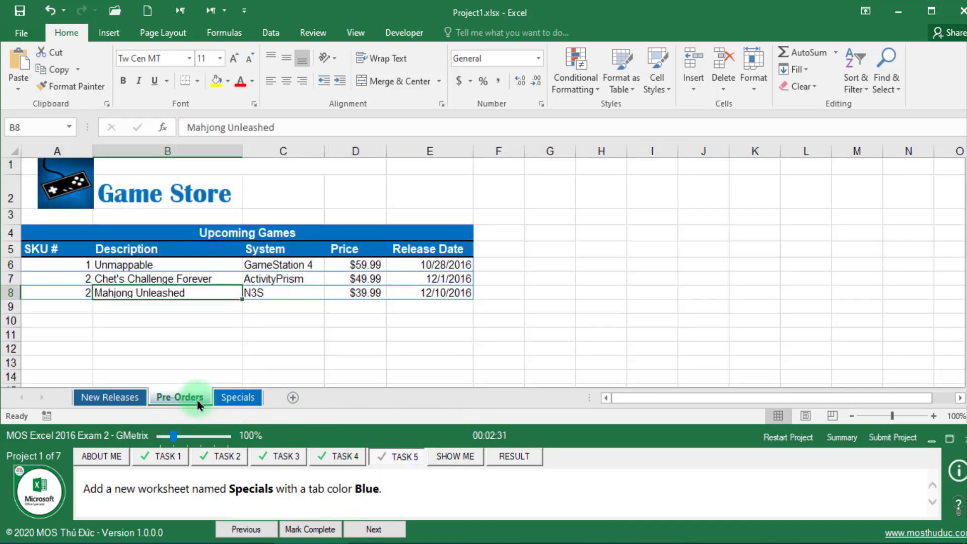
- Mark Task 5 complete and submit Project 1, continuing to Project 2 with the changes to Project1.xlsx saved
click(324, 536)
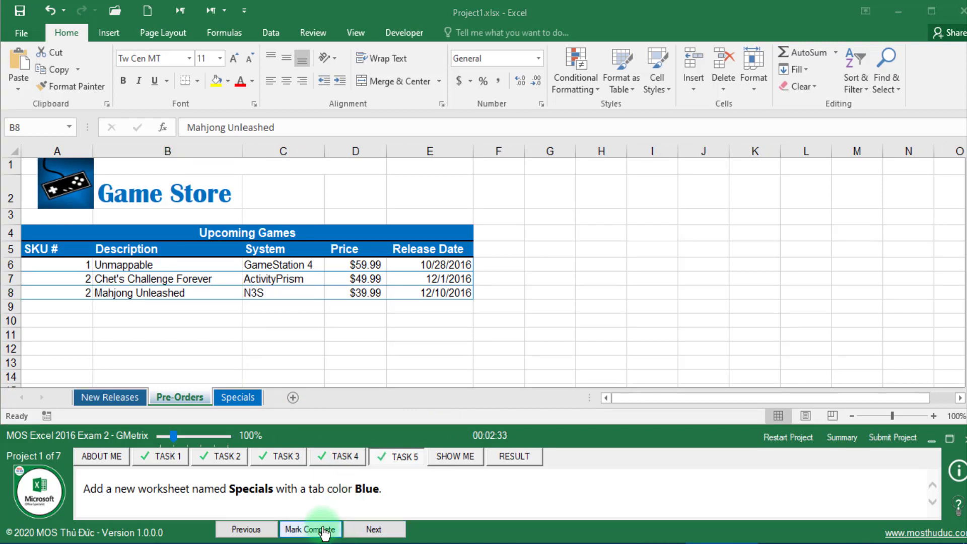
click(893, 437)
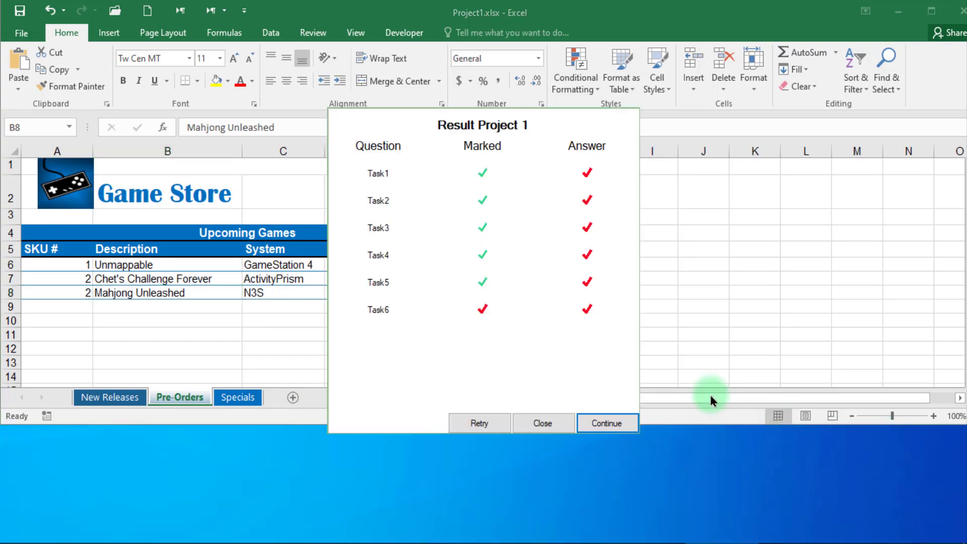
click(596, 425)
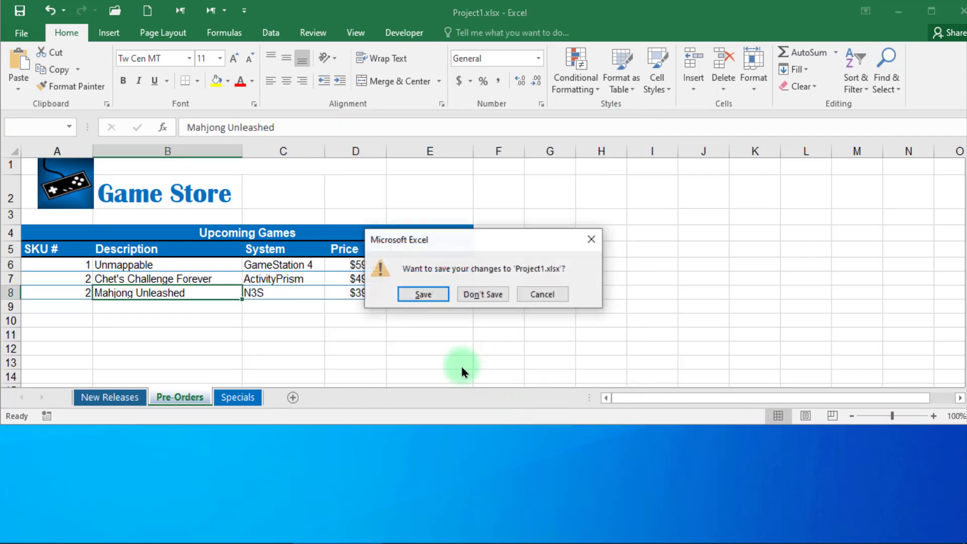
click(422, 294)
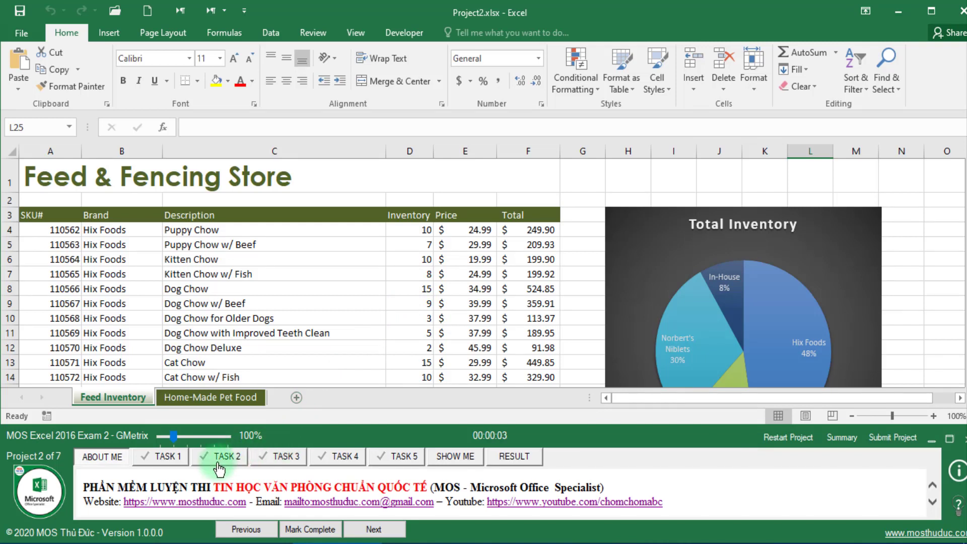
- Read the Task 1 instruction of Project 2, and select cell A9 on the Home-Made Pet Food worksheet
click(182, 468)
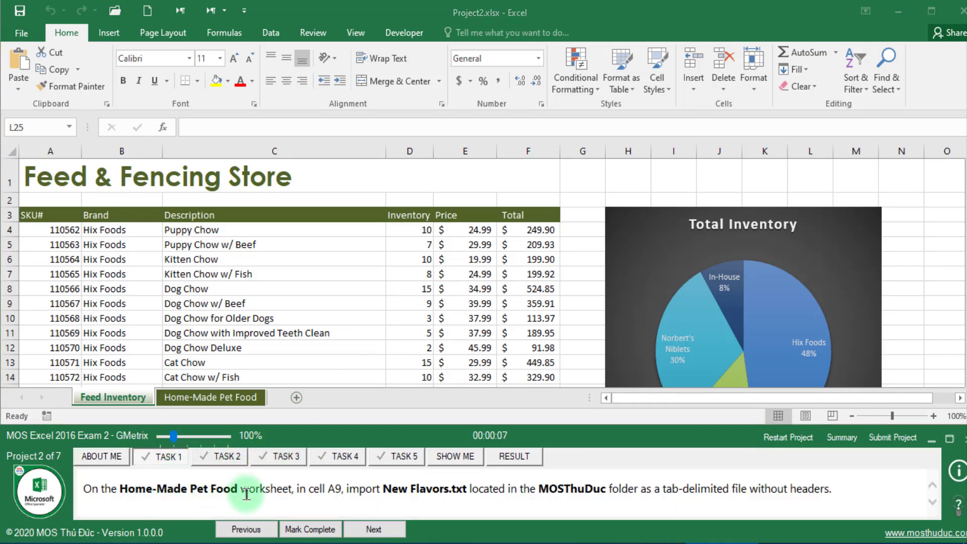
click(221, 396)
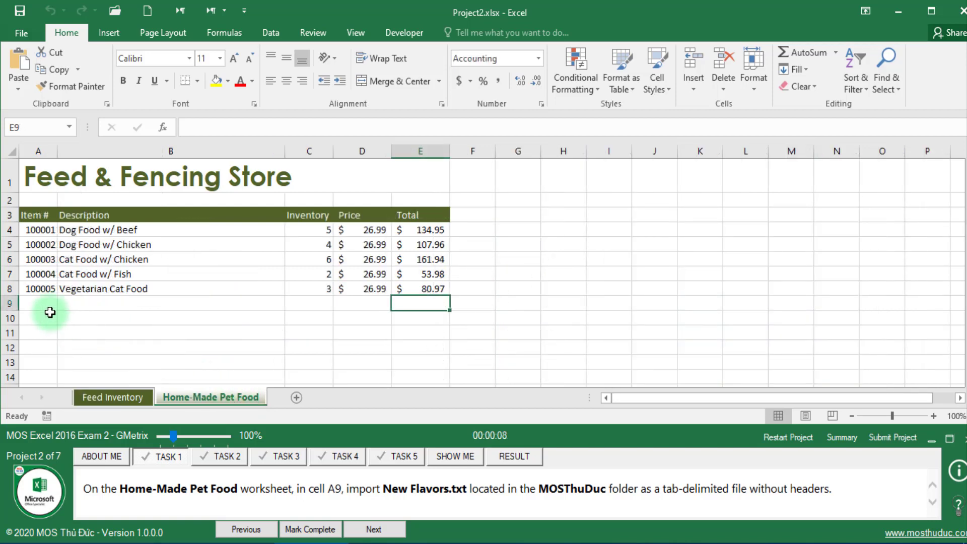
click(50, 308)
drag(348, 489, 582, 486)
double_click(581, 486)
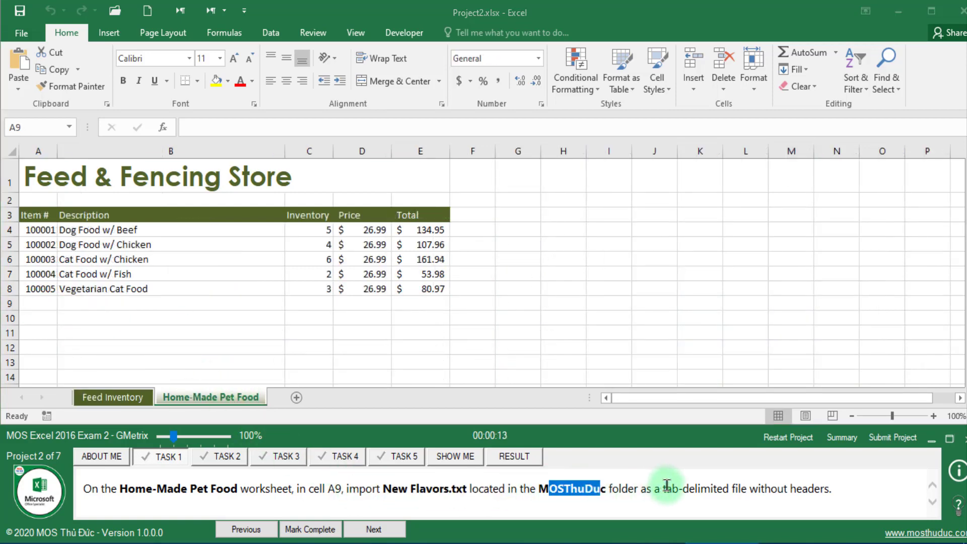
drag(663, 489, 700, 489)
click(31, 299)
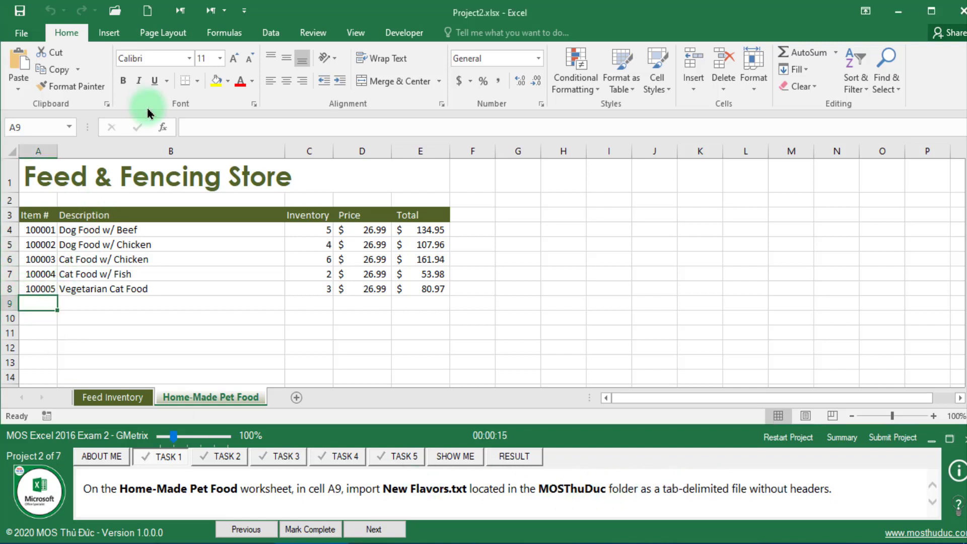
- Start a text import of New Flavors.txt from the MOSThuDuc folder in Documents, accepting the external data source
click(271, 32)
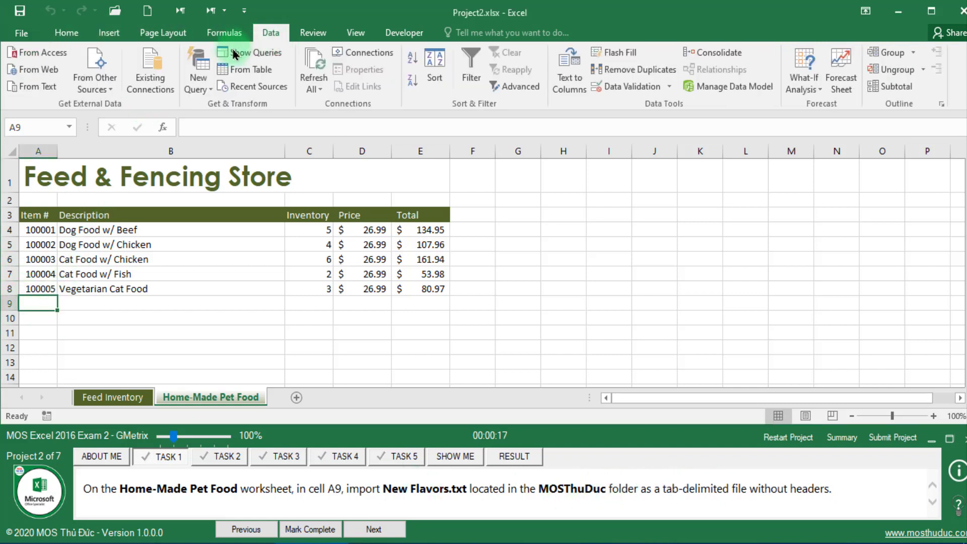
click(56, 93)
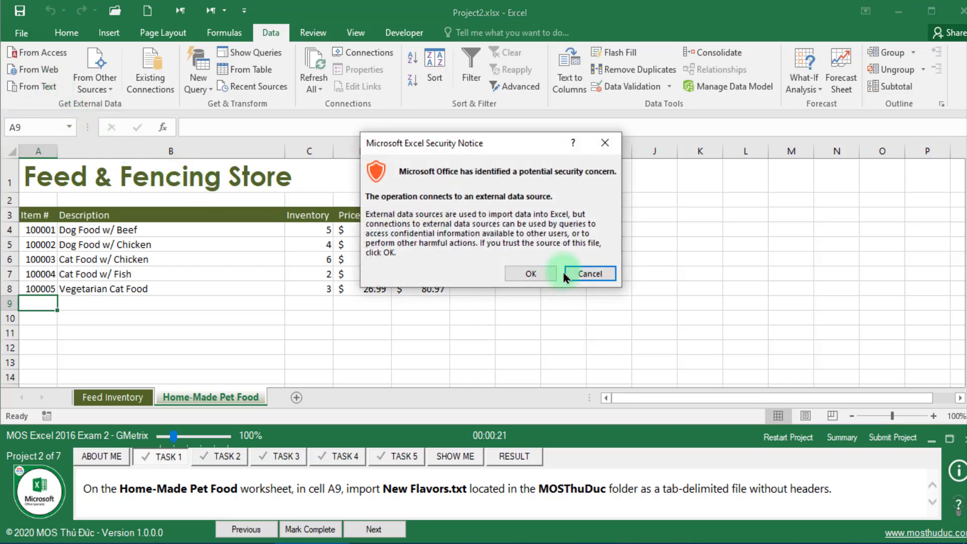
click(544, 278)
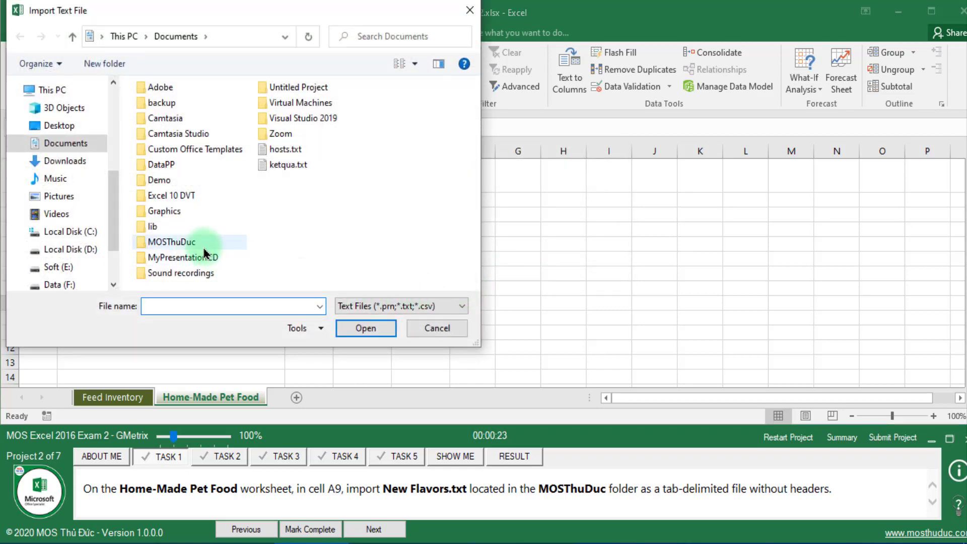
double_click(186, 247)
click(190, 105)
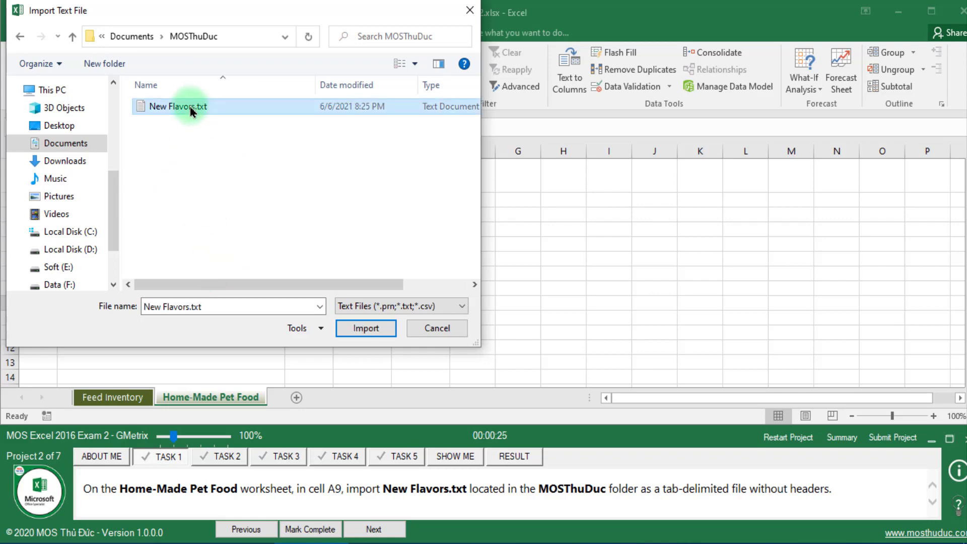
click(365, 333)
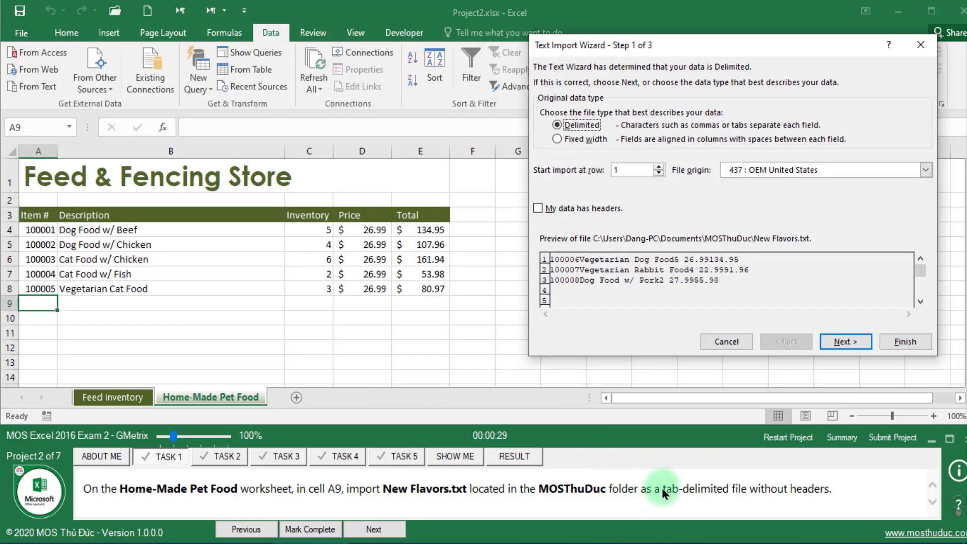
- Finish the import as tab-delimited data without headers at cell A9, and mark Task 1 complete before showing Task 2
drag(663, 493, 831, 488)
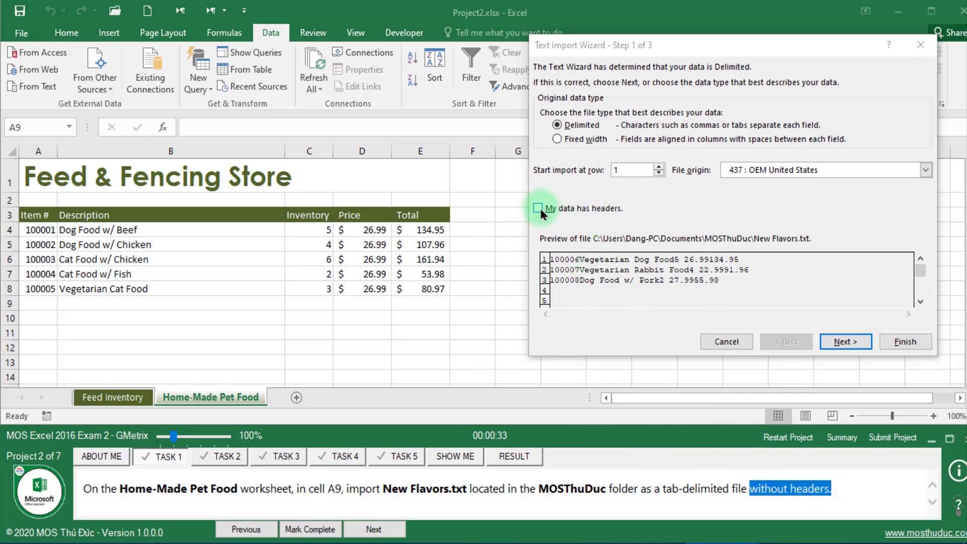
click(821, 346)
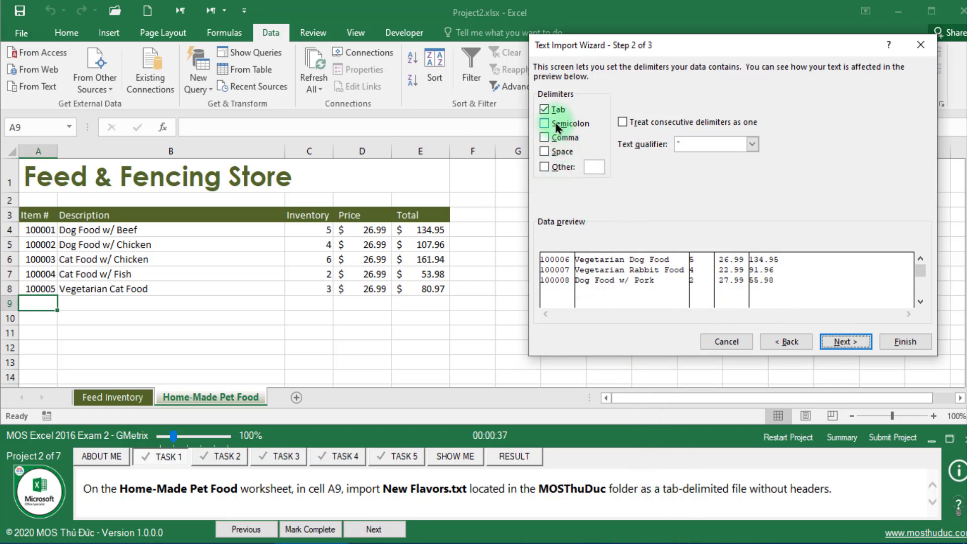
click(842, 345)
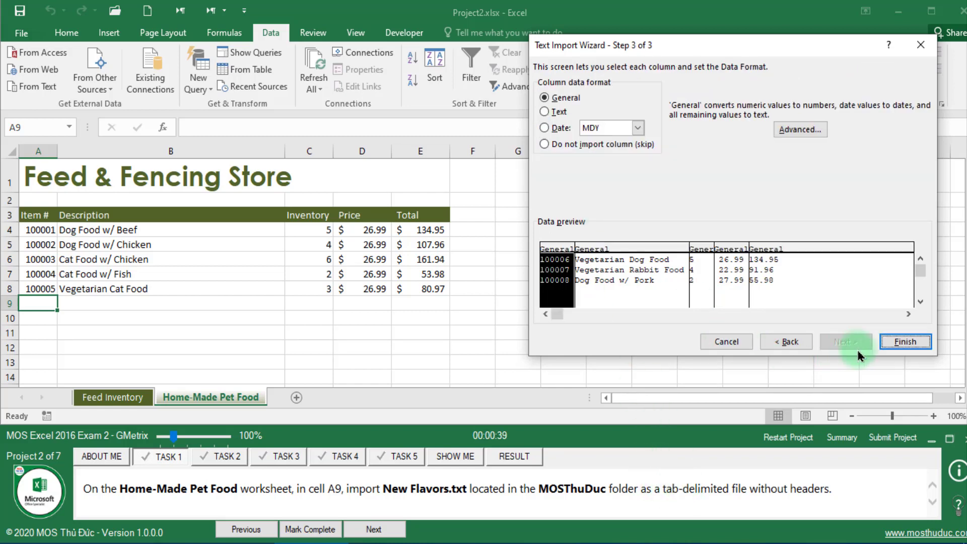
click(887, 343)
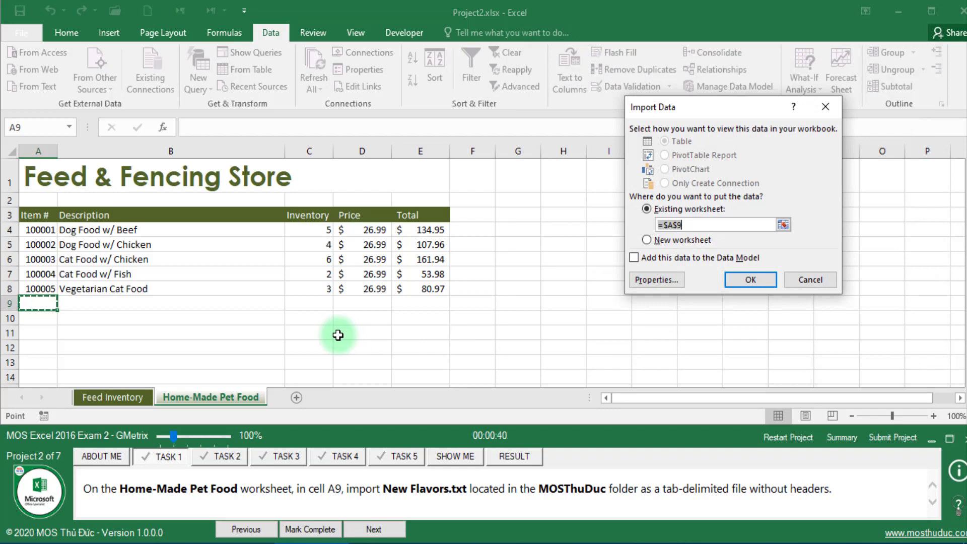
click(748, 279)
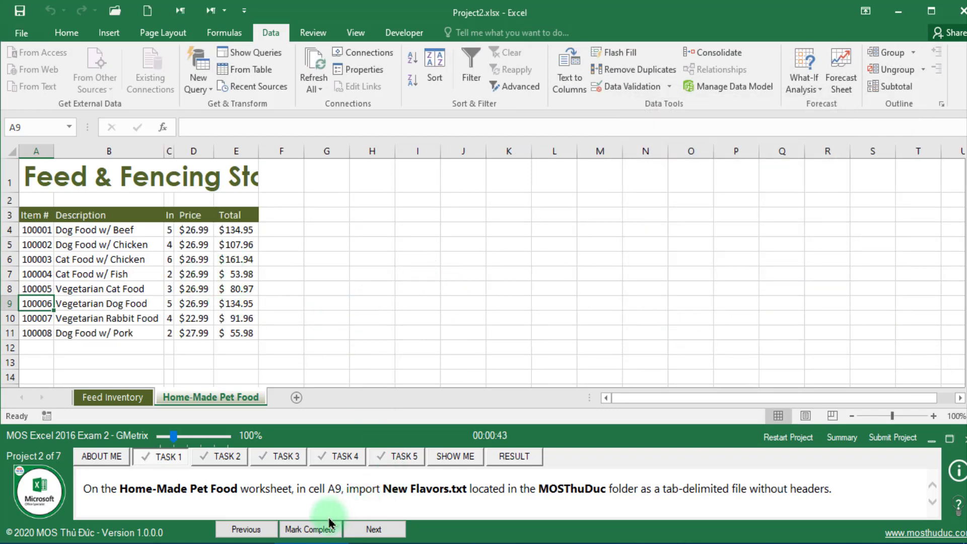
click(310, 529)
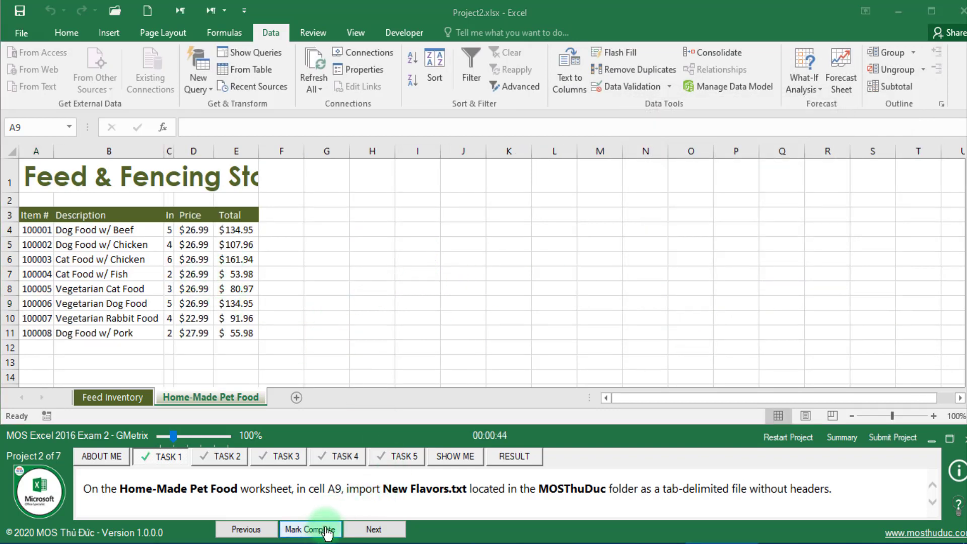
click(370, 529)
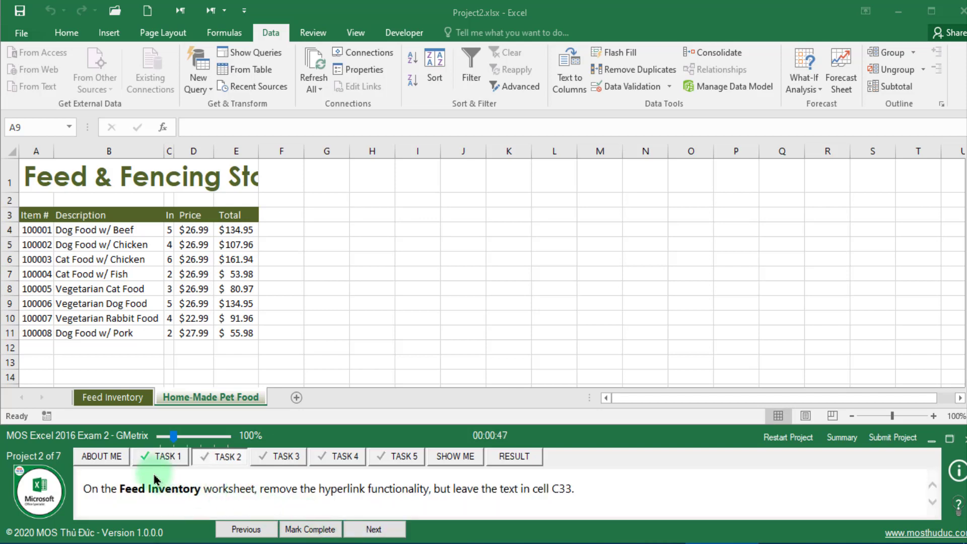
- Remove the hyperlink from cell C33 on the Feed Inventory worksheet, keeping its text, and mark Task 2 complete before showing Task 3
click(126, 398)
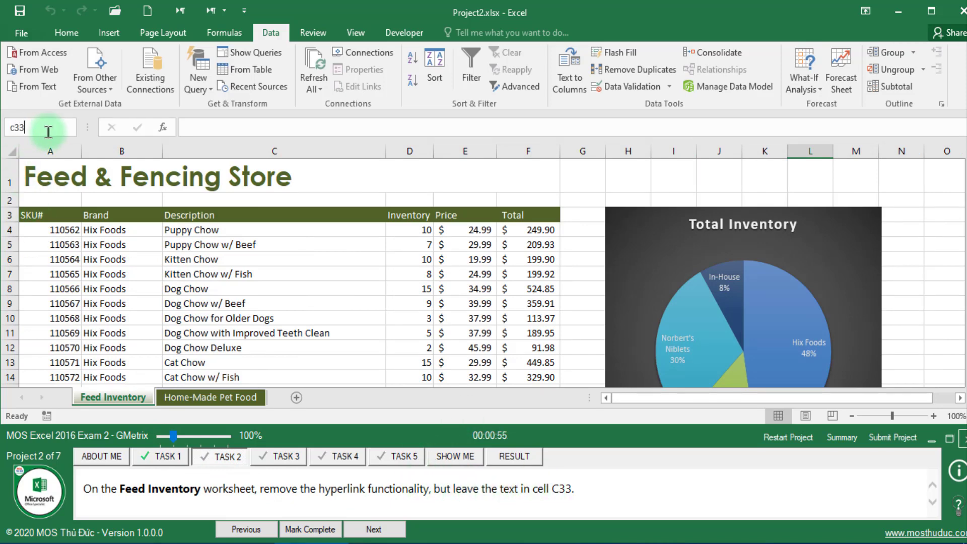
key(Return)
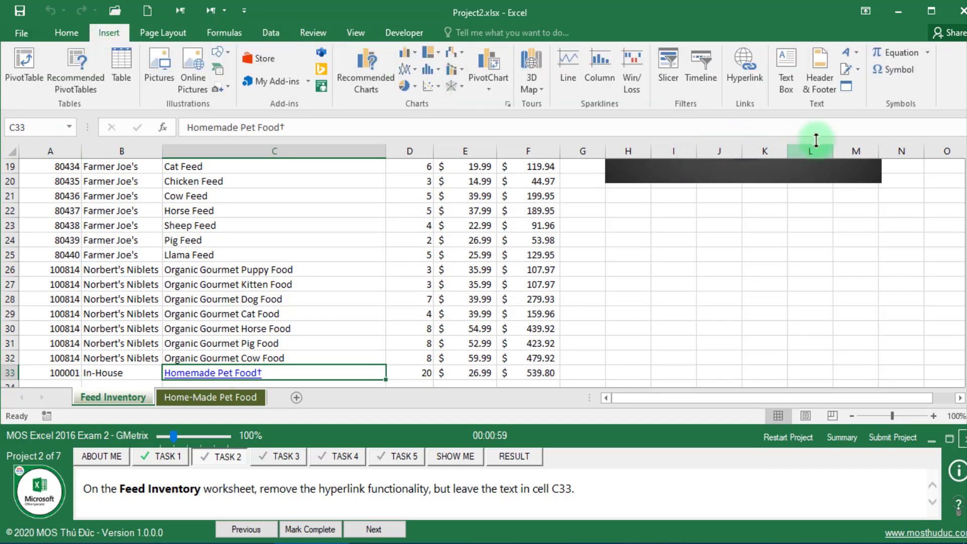
click(745, 68)
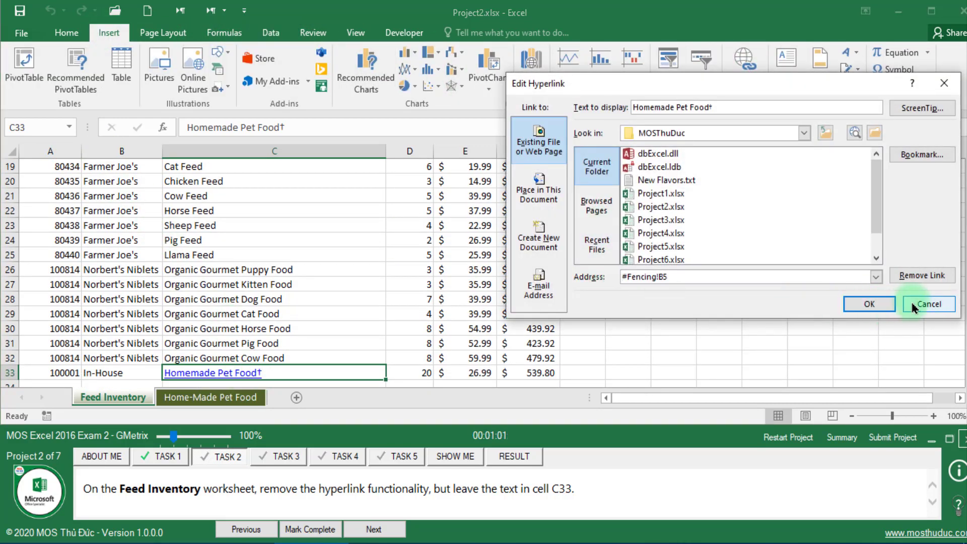
click(907, 276)
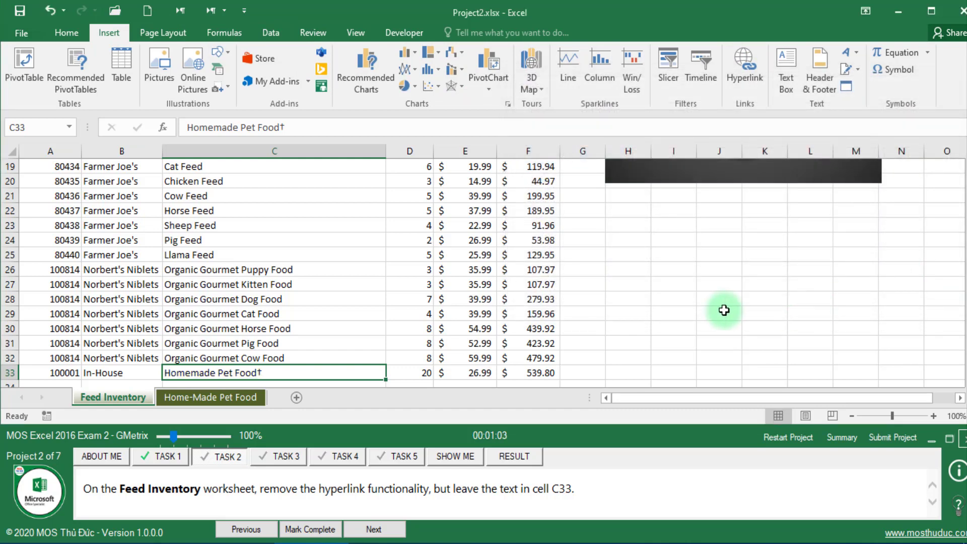
click(318, 529)
click(373, 530)
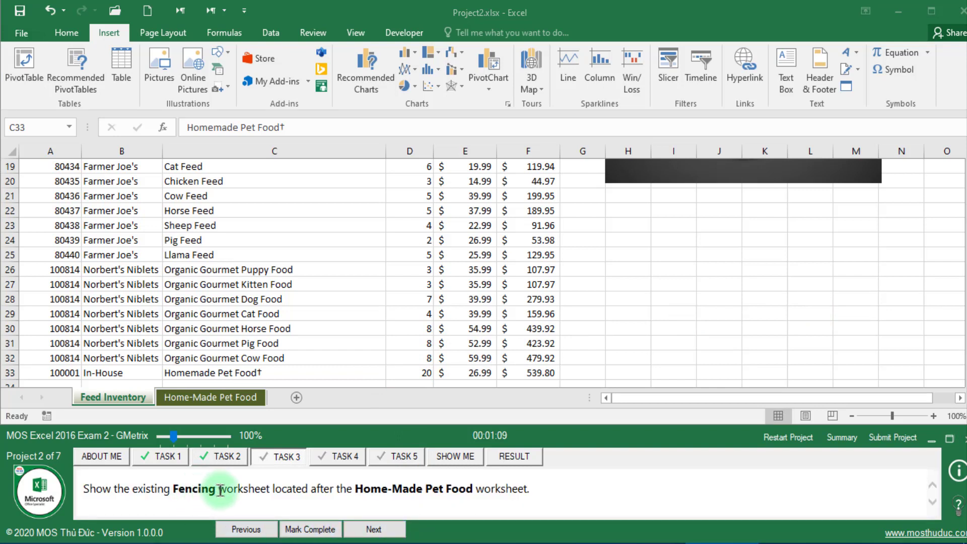
- Unhide the Fencing worksheet after Home-Made Pet Food, and mark Task 3 complete before showing Task 4
drag(85, 489, 286, 488)
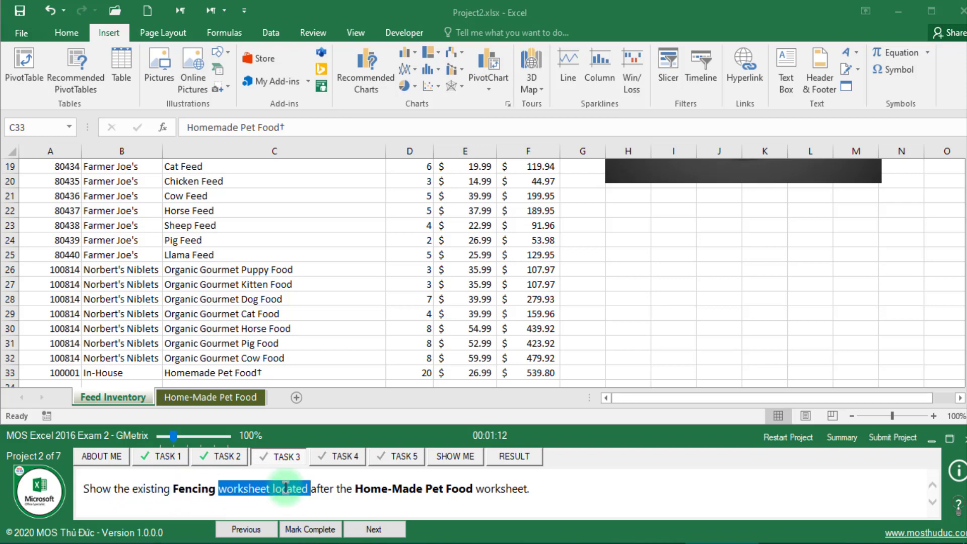
click(364, 484)
click(186, 398)
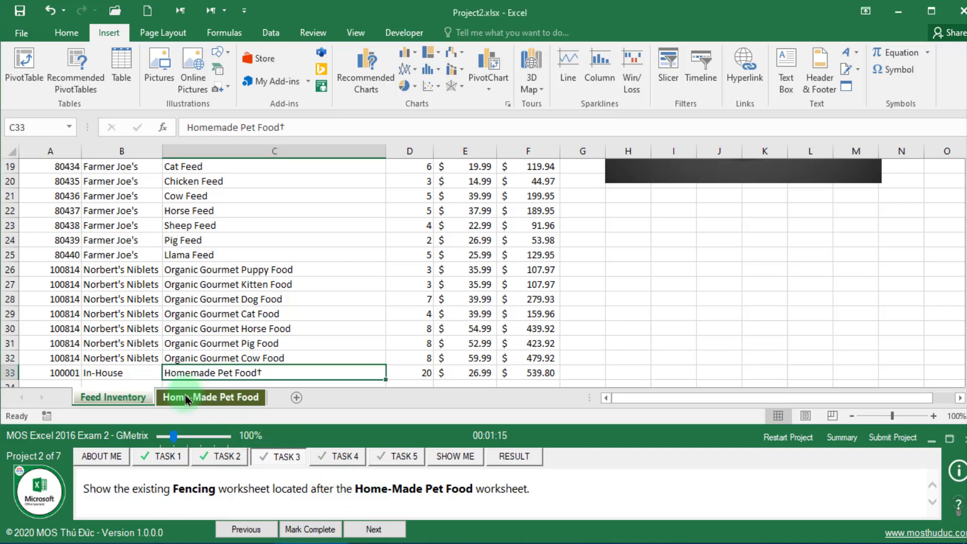
right_click(187, 398)
click(229, 366)
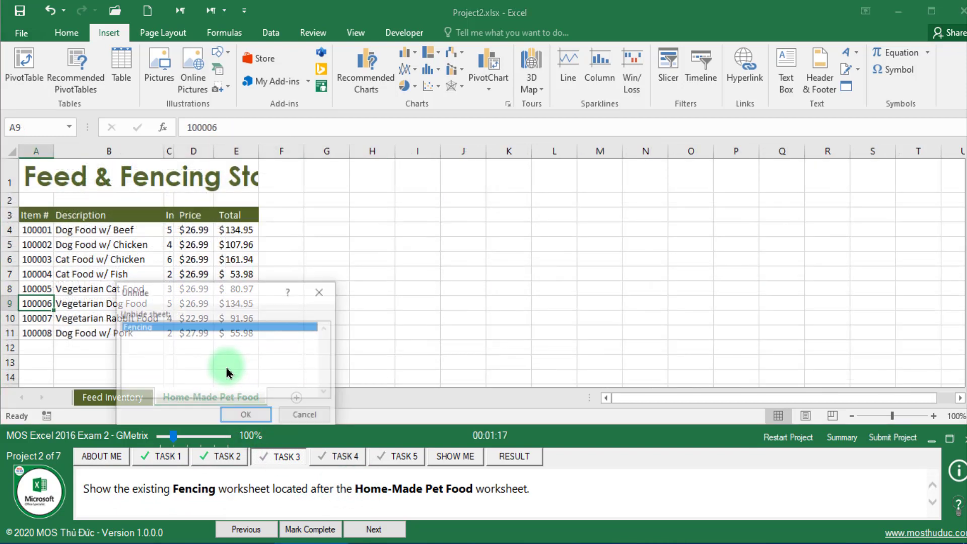
click(226, 417)
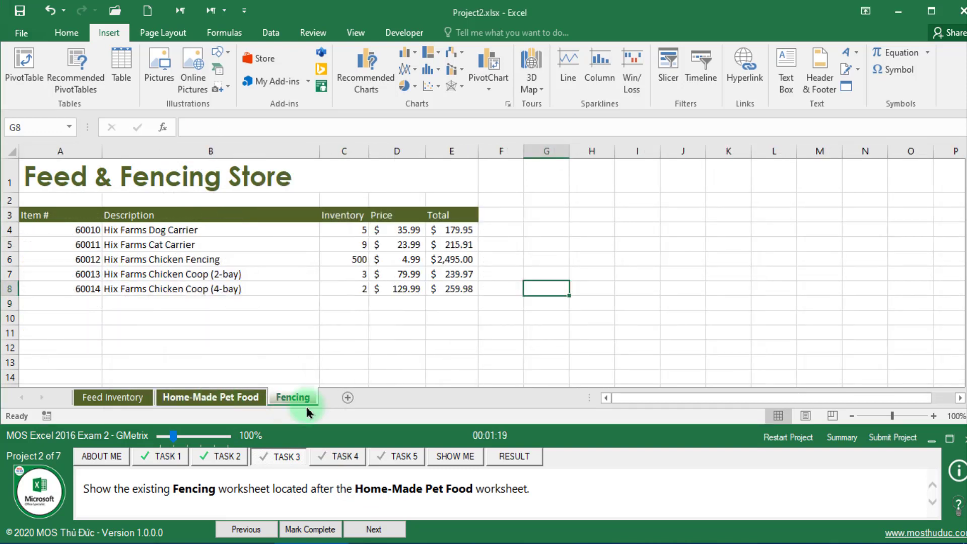
click(310, 526)
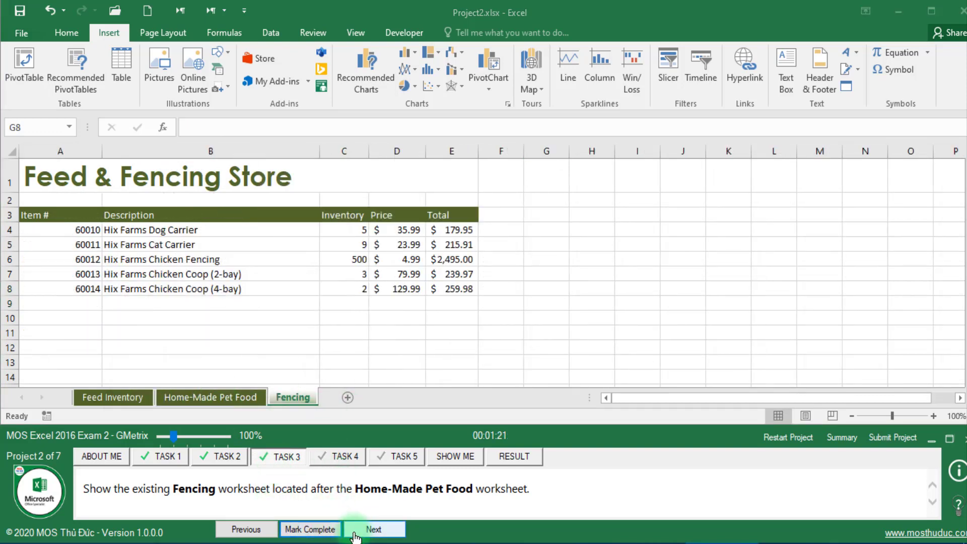
click(373, 529)
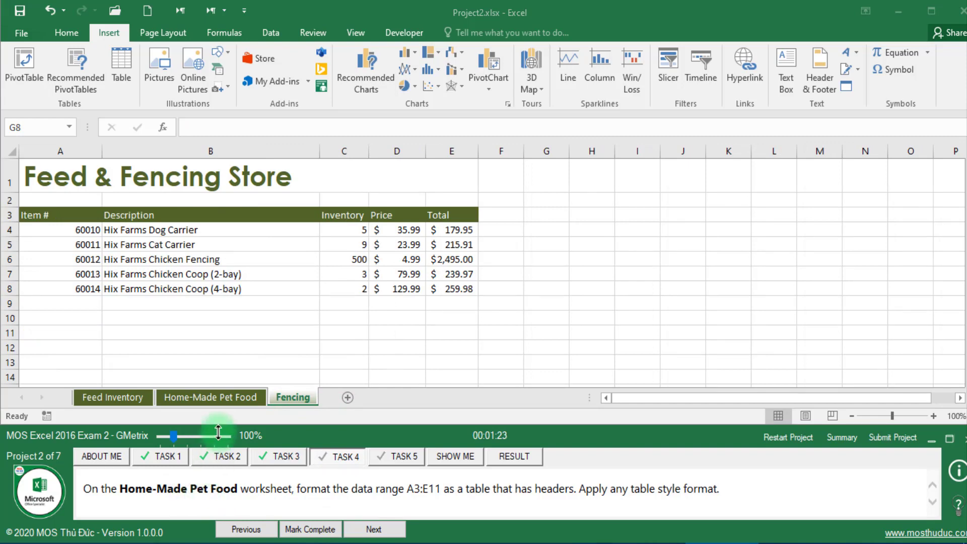
- Show the Home-Made Pet Food worksheet and copy the range reference A3:E11 from the Task 4 instruction
click(224, 396)
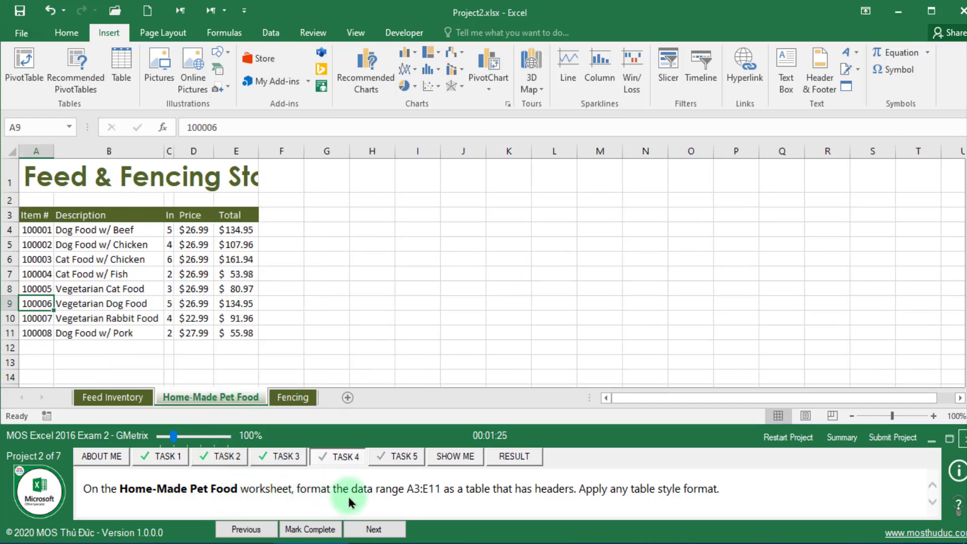
double_click(428, 489)
key(ctrl+c)
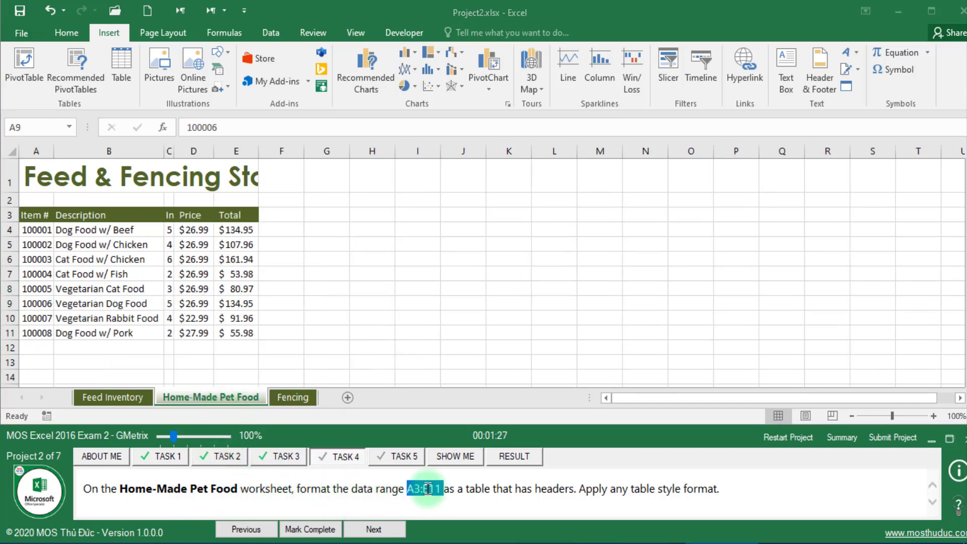
double_click(570, 488)
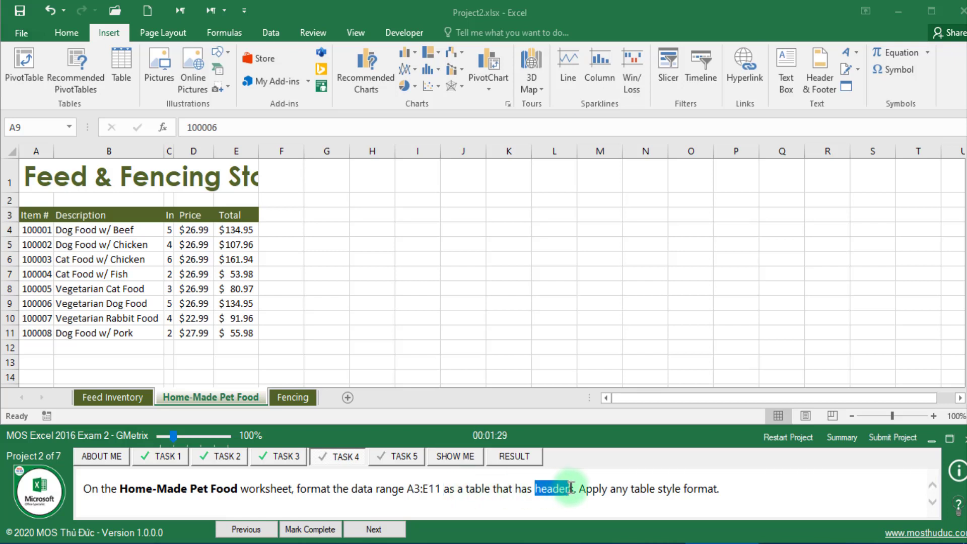
click(486, 488)
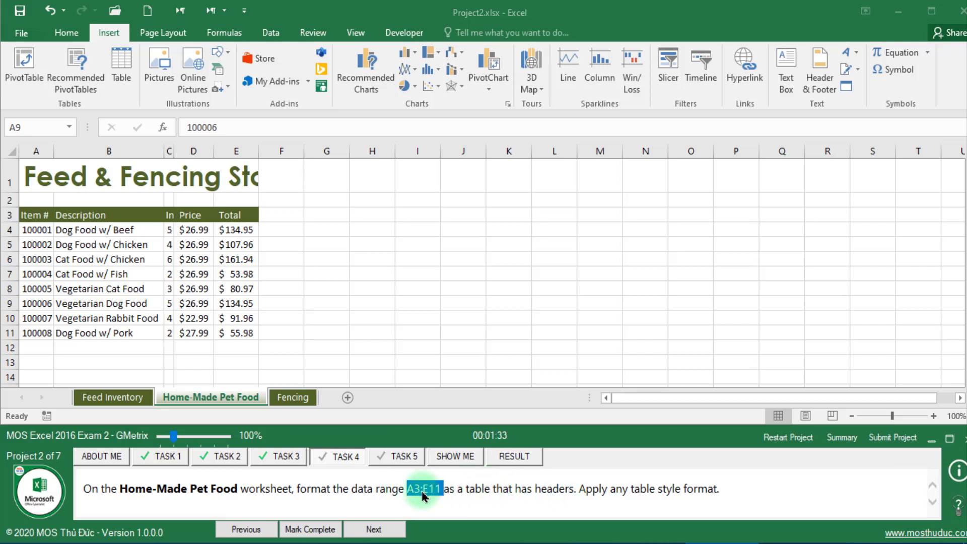
click(38, 128)
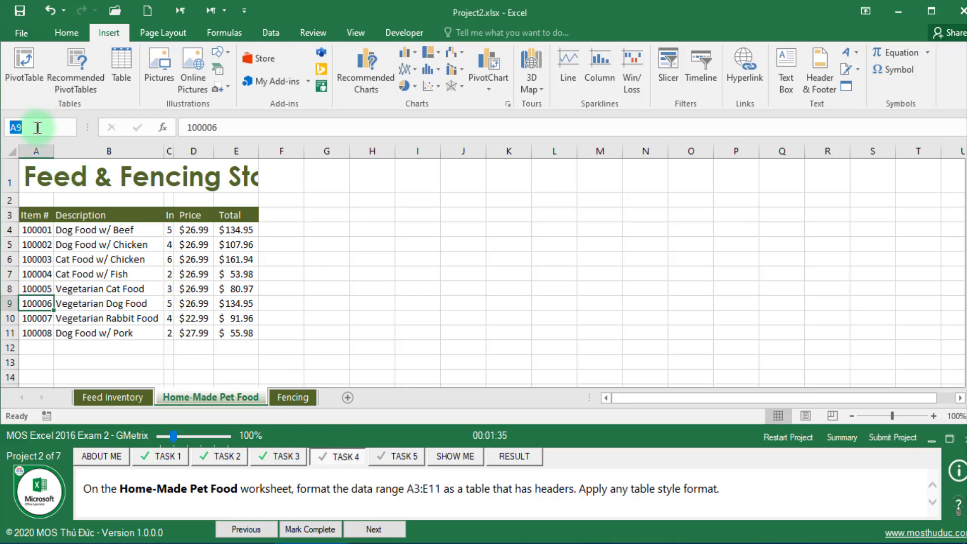
key(ctrl+v)
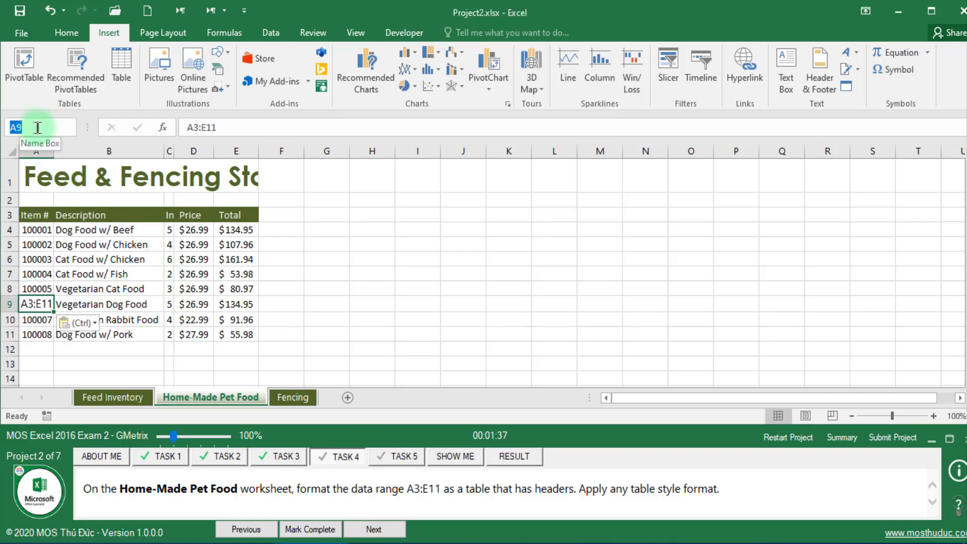
key(ctrl+z)
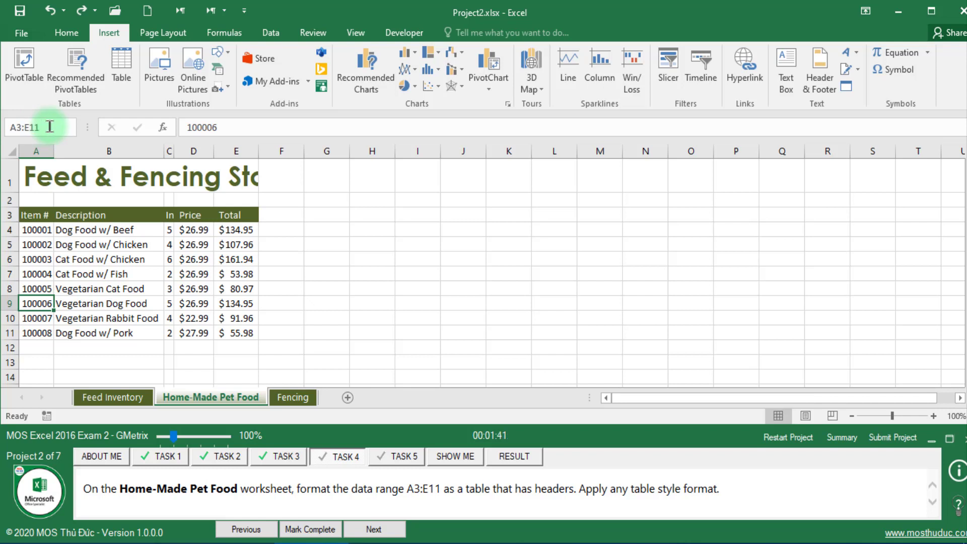
- Format the range A3:E11 as a table with headers in a light grey banded style, and mark Task 4 complete before showing Task 5
click(49, 126)
key(ctrl+v)
key(Return)
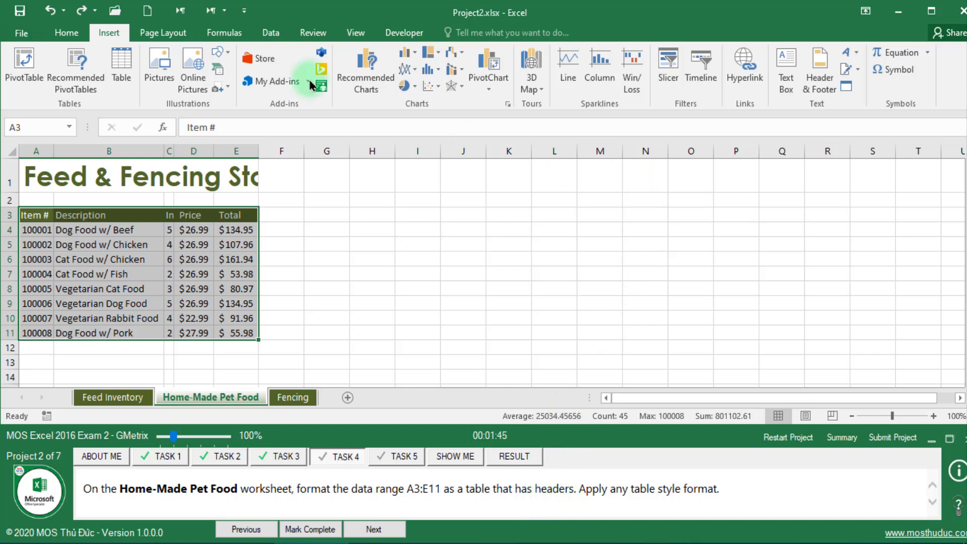
click(66, 32)
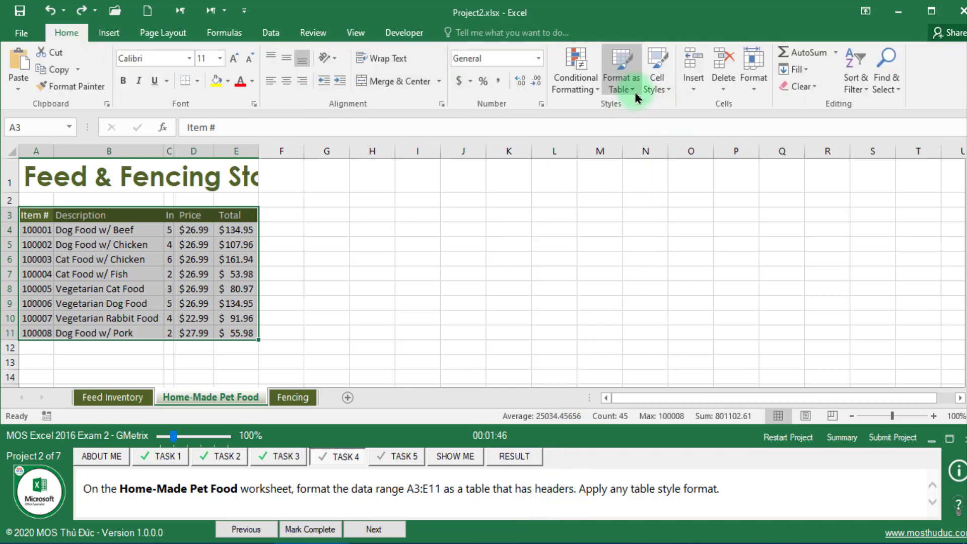
click(621, 76)
click(631, 145)
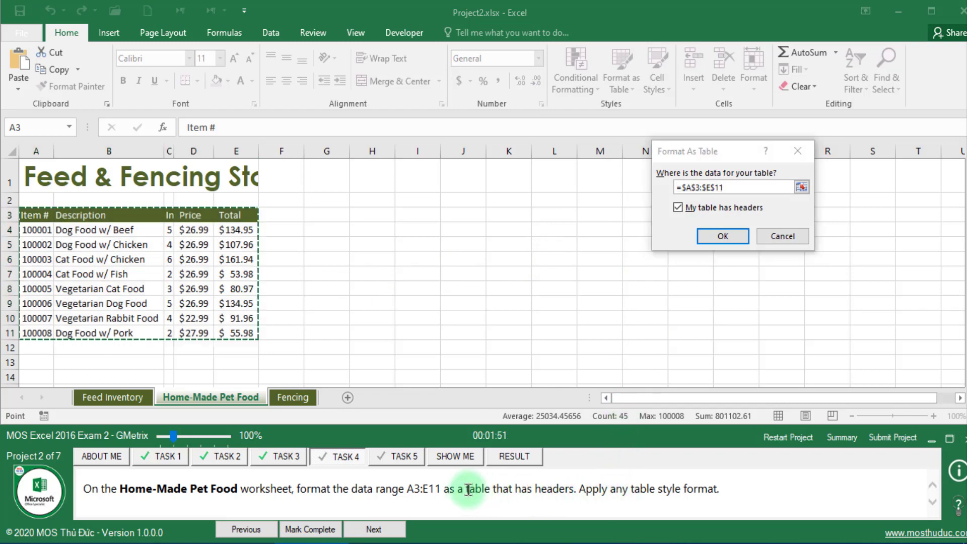
drag(480, 493, 557, 491)
click(722, 233)
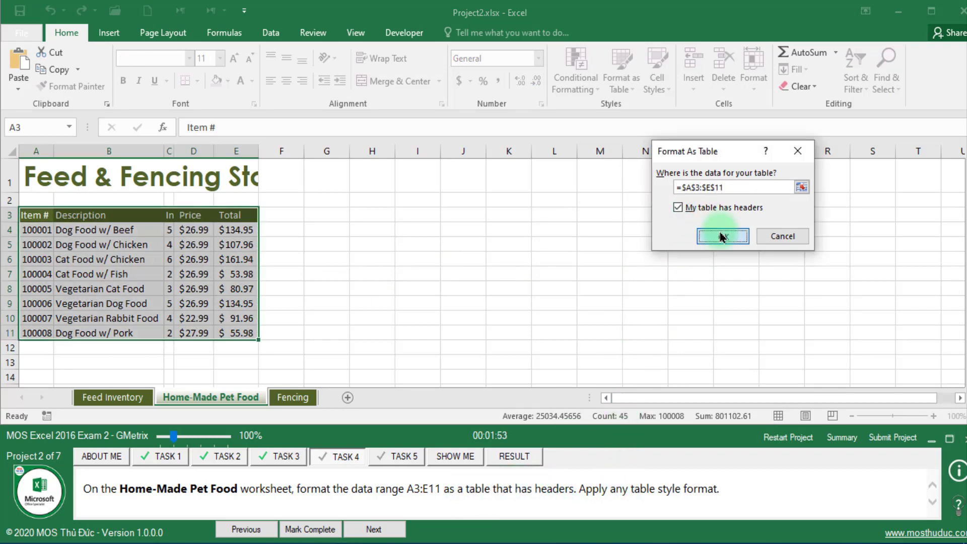
click(452, 318)
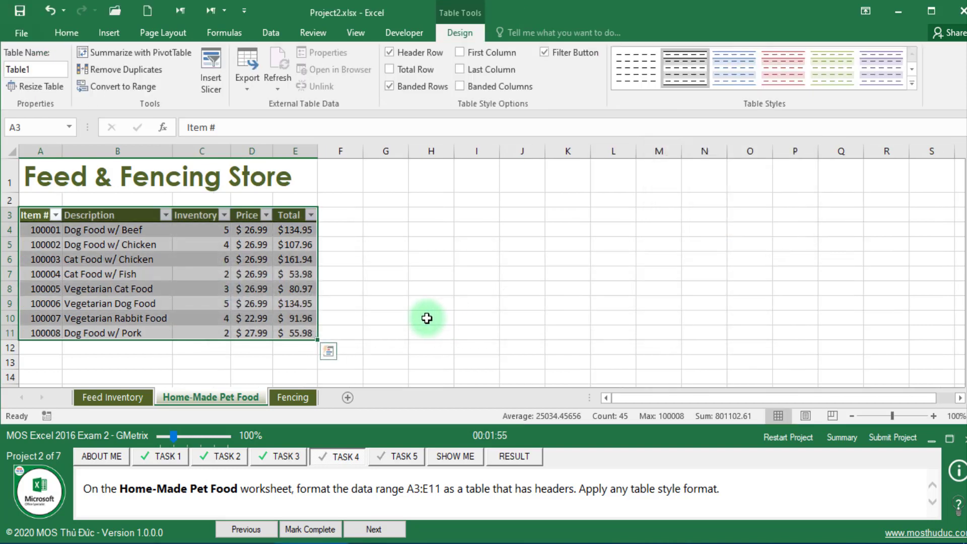
click(427, 318)
click(362, 519)
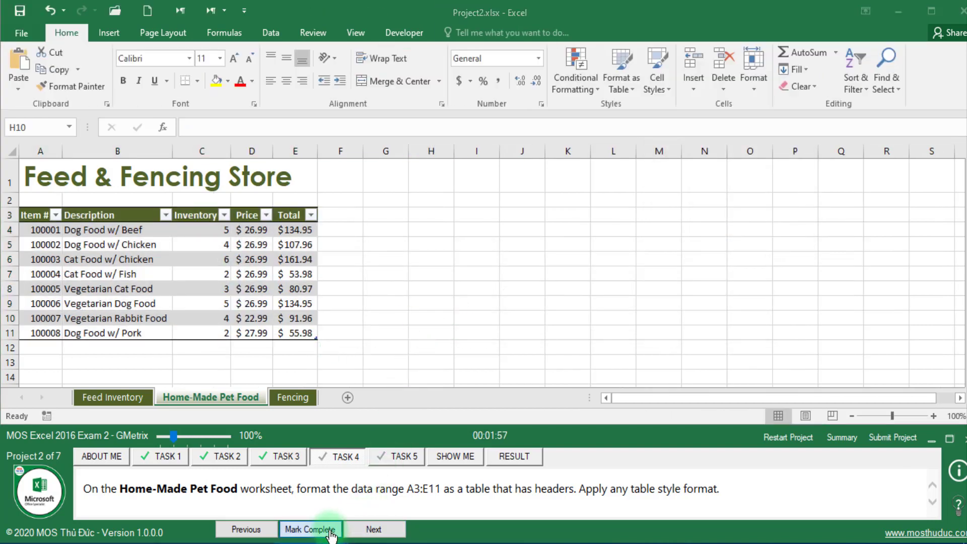
click(364, 529)
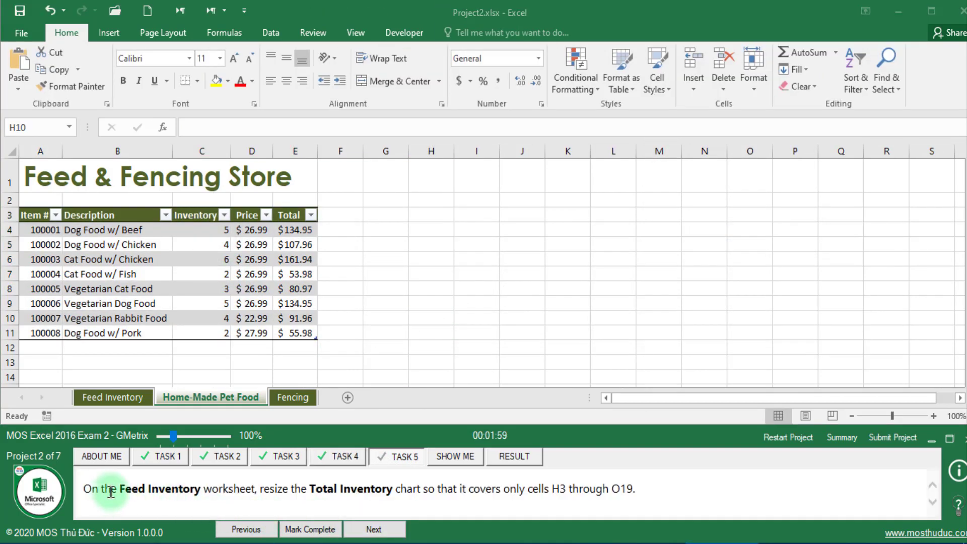
- On the Feed Inventory worksheet, widen the Total Inventory chart so that it spans columns H through O
drag(134, 490, 120, 426)
click(123, 400)
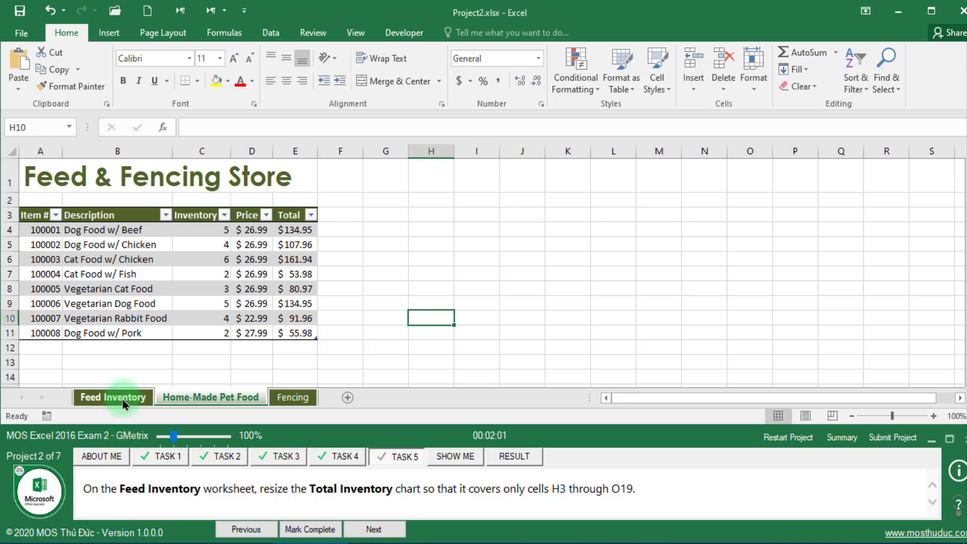
click(266, 483)
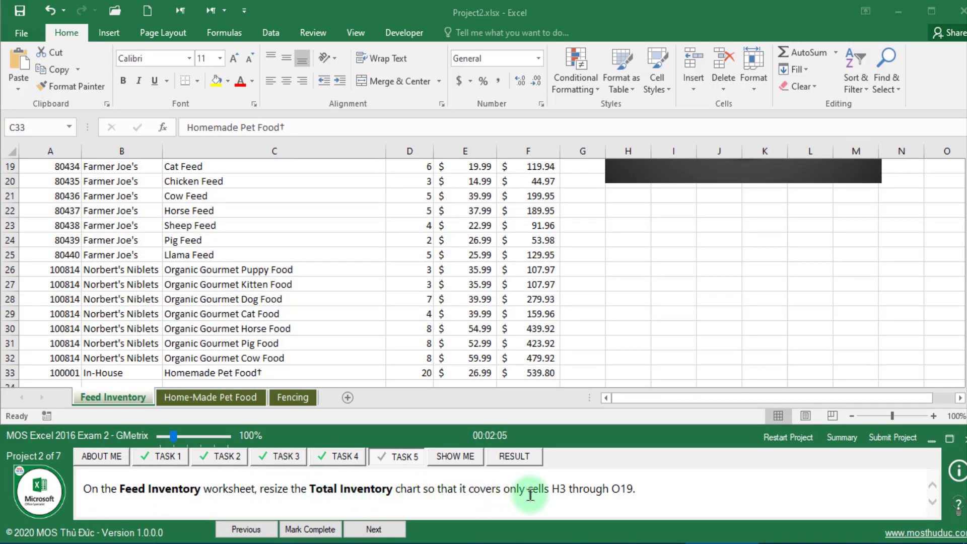
scroll(776, 259, up, 6)
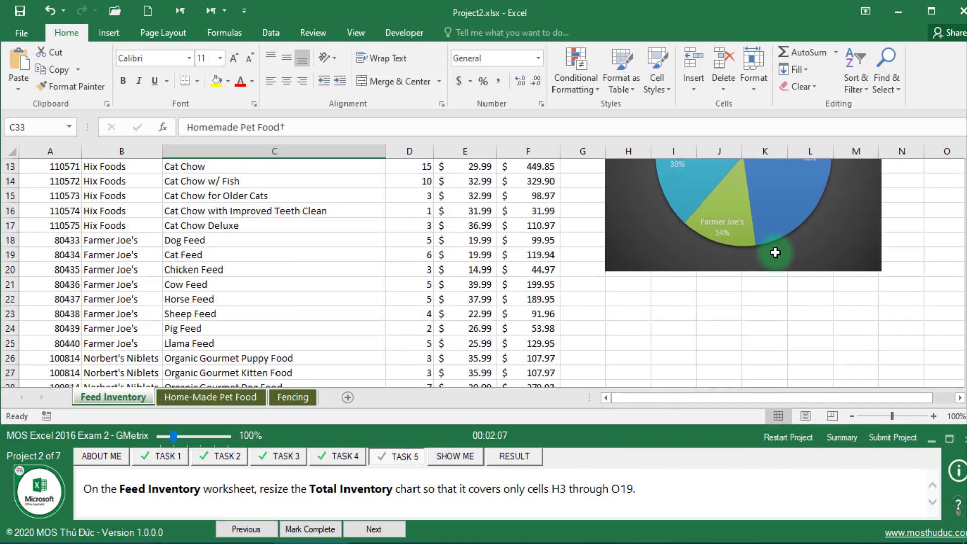
scroll(775, 256, down, 3)
scroll(712, 250, up, 1)
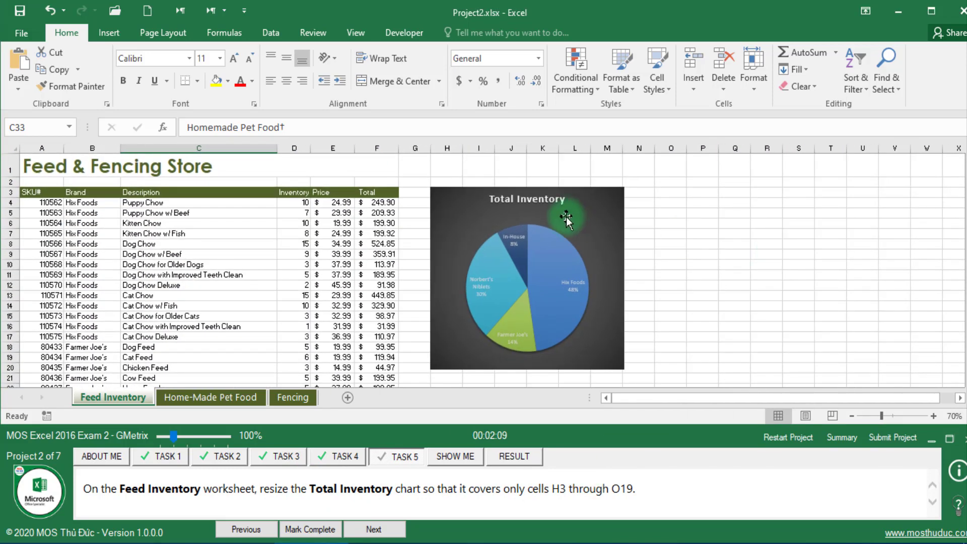
click(607, 204)
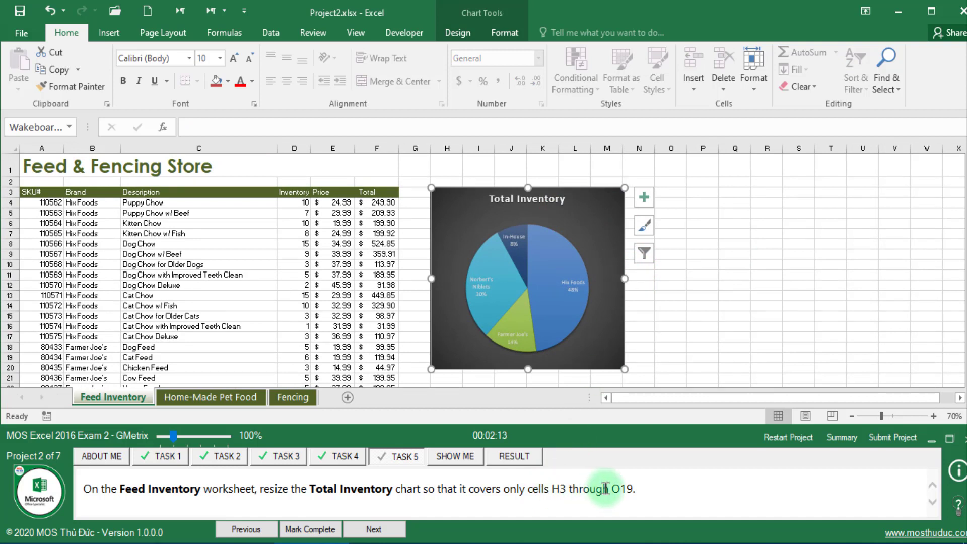
drag(623, 276, 678, 270)
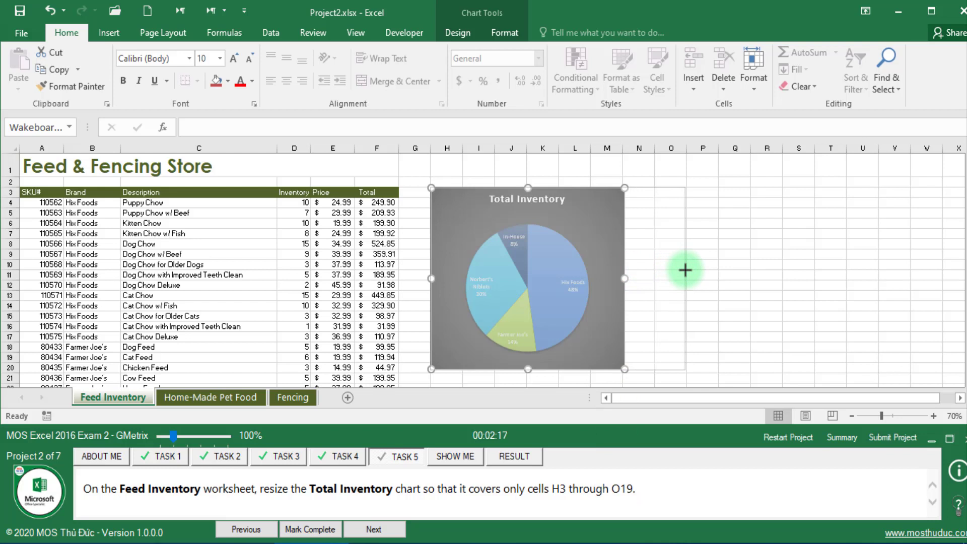
drag(685, 270, 686, 271)
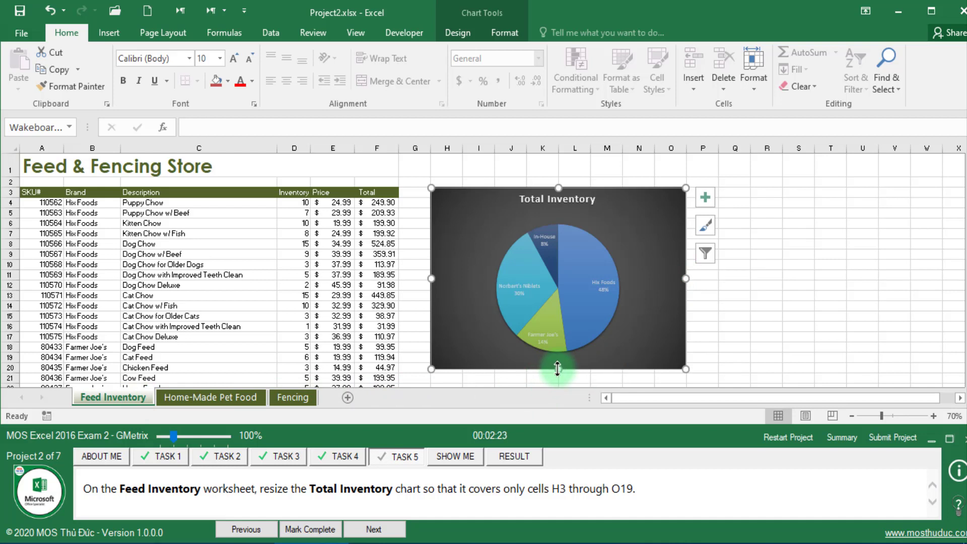
- Adjust the Total Inventory chart's lower edge to the end of row 19, and mark Task 5 complete
mouse_move(559, 367)
mouse_down()
mouse_move(561, 355)
mouse_move(550, 354)
mouse_up()
click(3, 358)
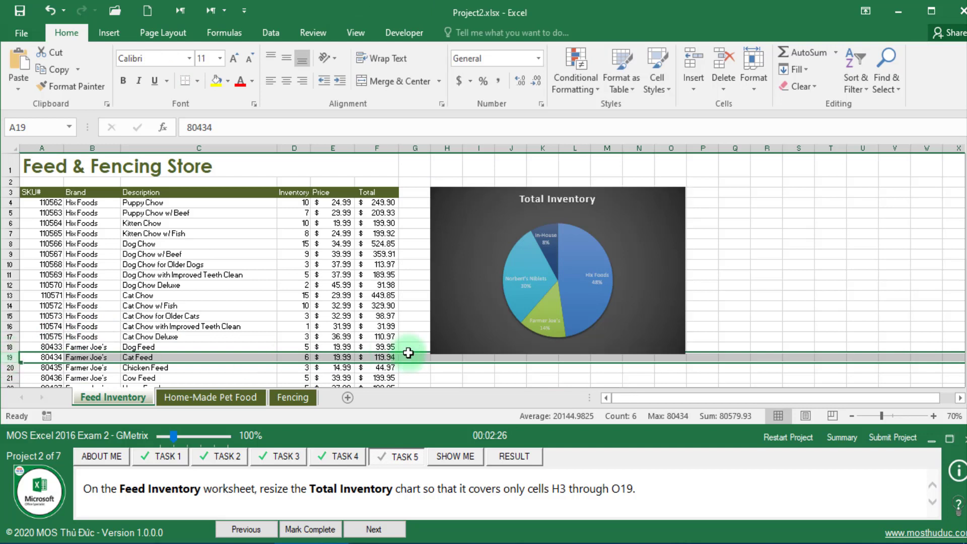
click(542, 345)
drag(558, 353, 557, 363)
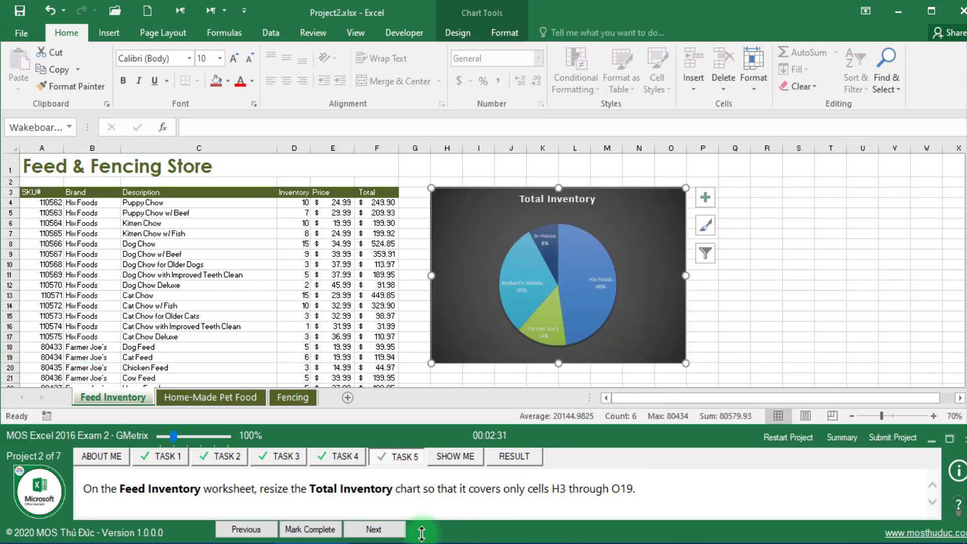
click(327, 528)
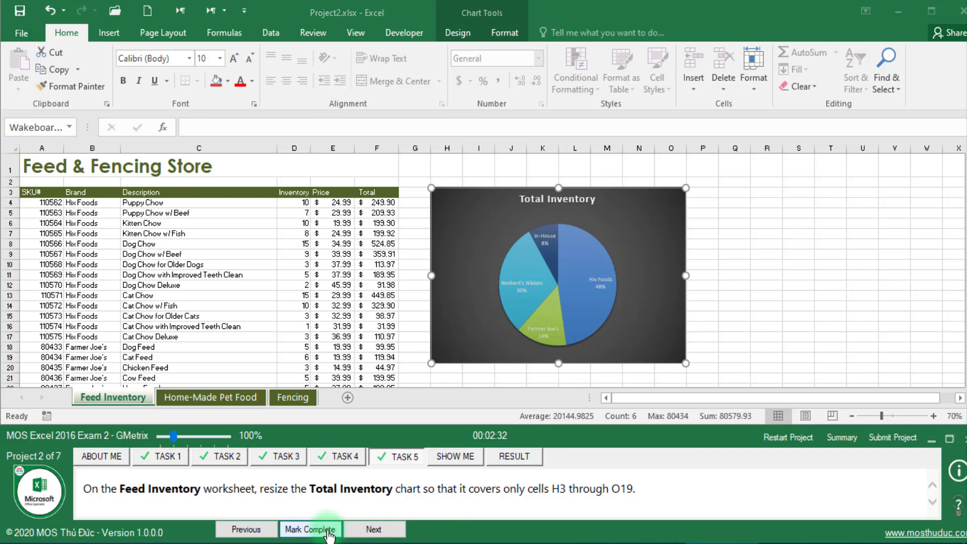
- Submit Project 2, continue to Project 3, and show its Task 1 instruction
click(896, 438)
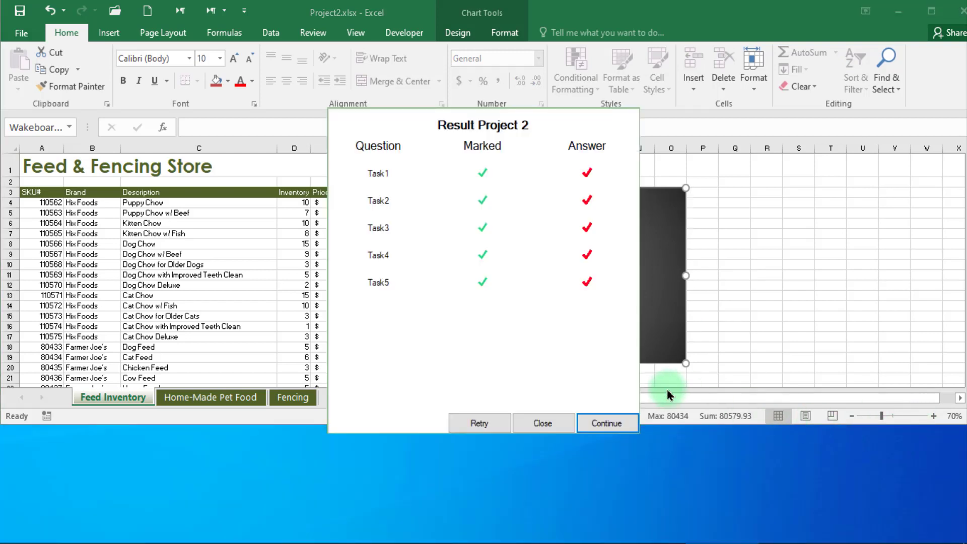
click(608, 424)
click(424, 295)
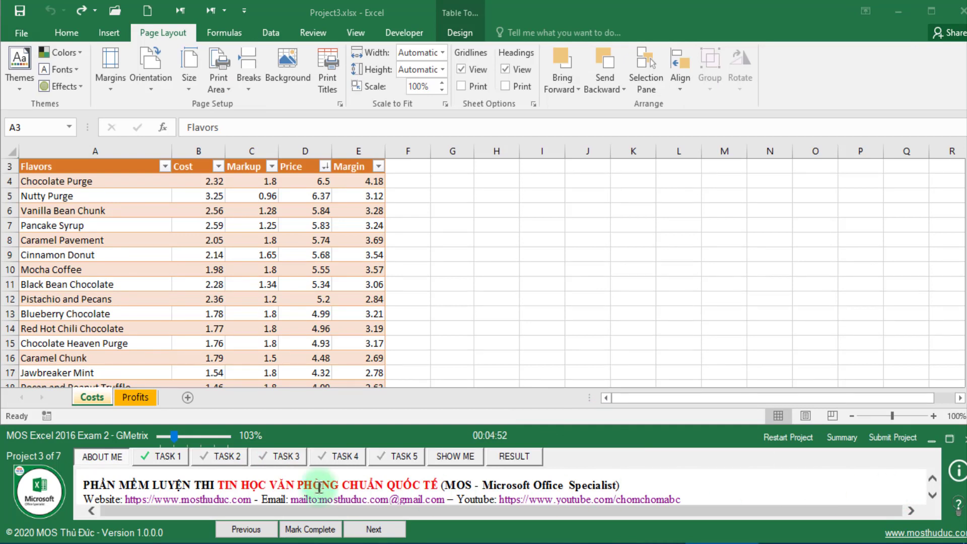
click(163, 460)
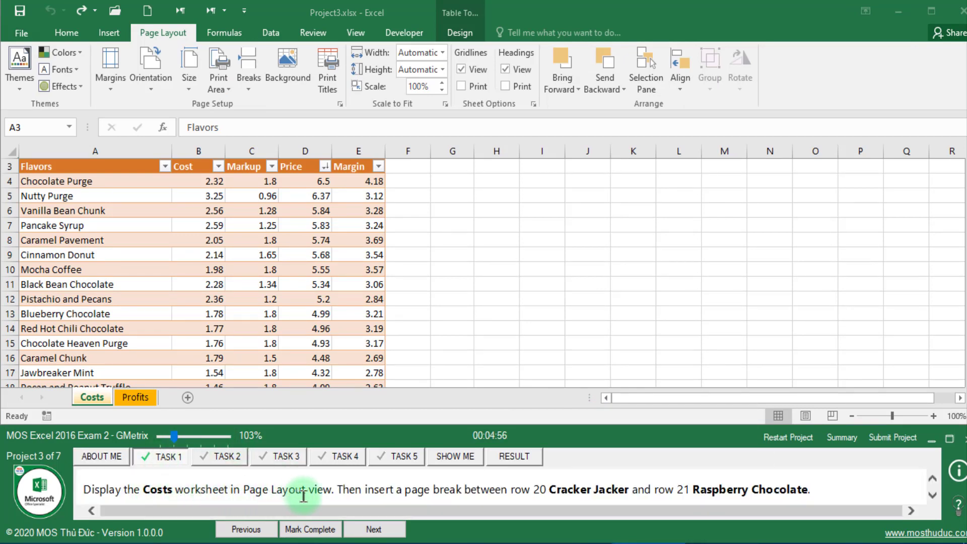
- Display the Costs worksheet in Page Layout view and highlight the row references in the Task 1 instruction
click(356, 32)
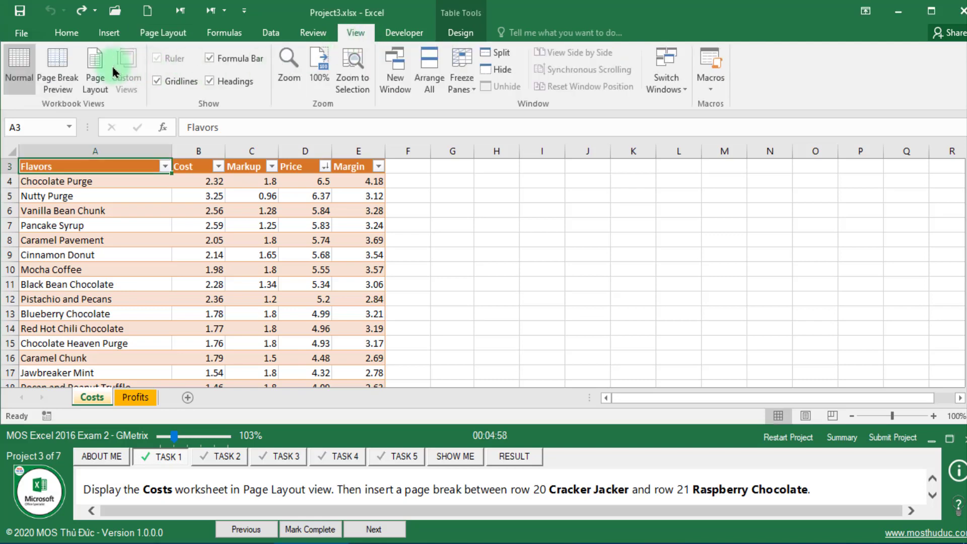
click(103, 71)
drag(432, 490, 594, 489)
drag(656, 489, 719, 486)
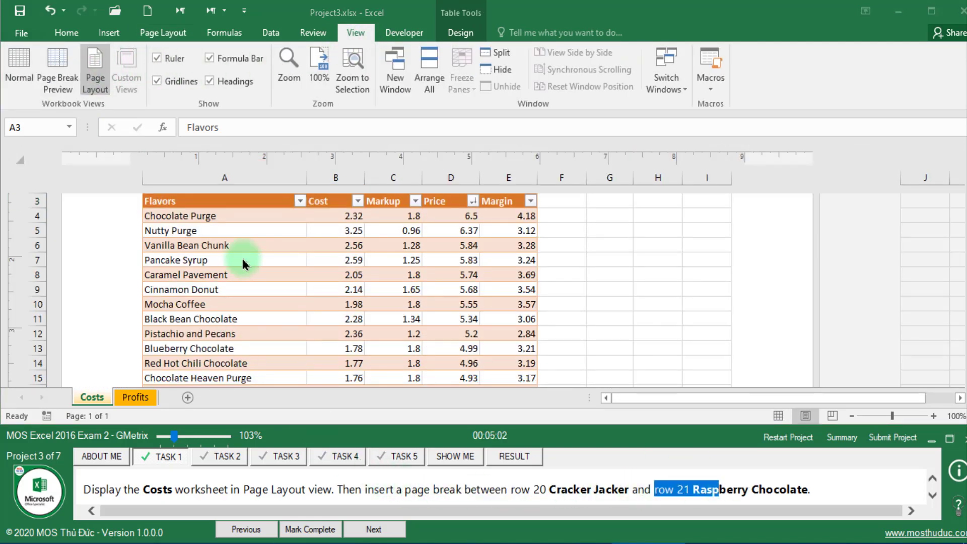
- Insert a page break between row 20 (Cracker Jacker) and row 21 (Raspberry Chocolate) on the Costs worksheet
click(200, 273)
scroll(166, 292, down, 3)
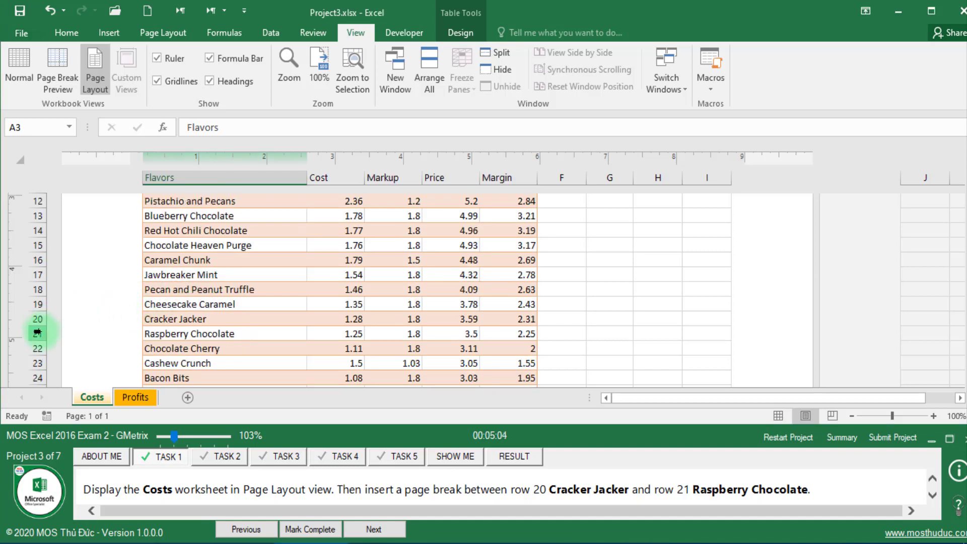
click(38, 332)
click(187, 33)
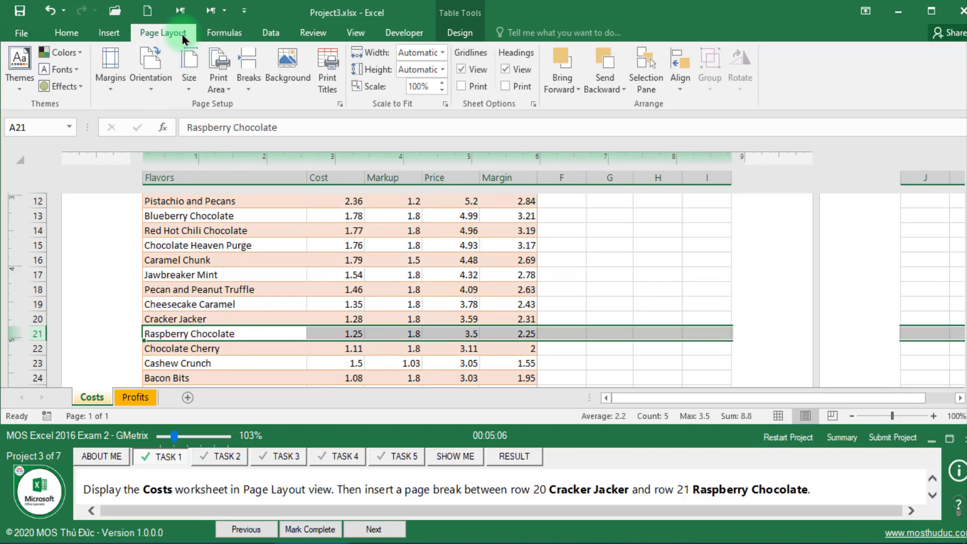
click(248, 71)
click(260, 104)
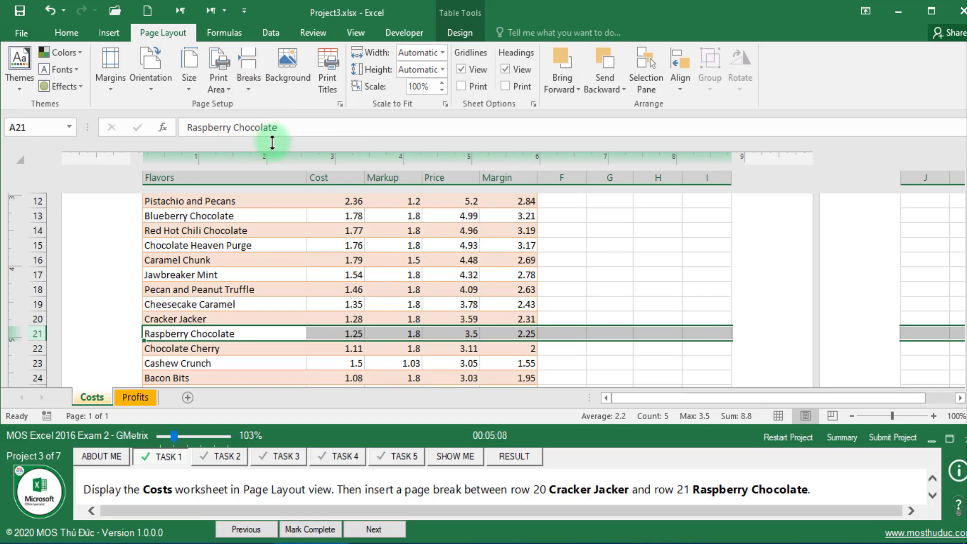
- Check the new page break across both pages of the Costs worksheet, and mark Task 1 complete
scroll(335, 314, up, 3)
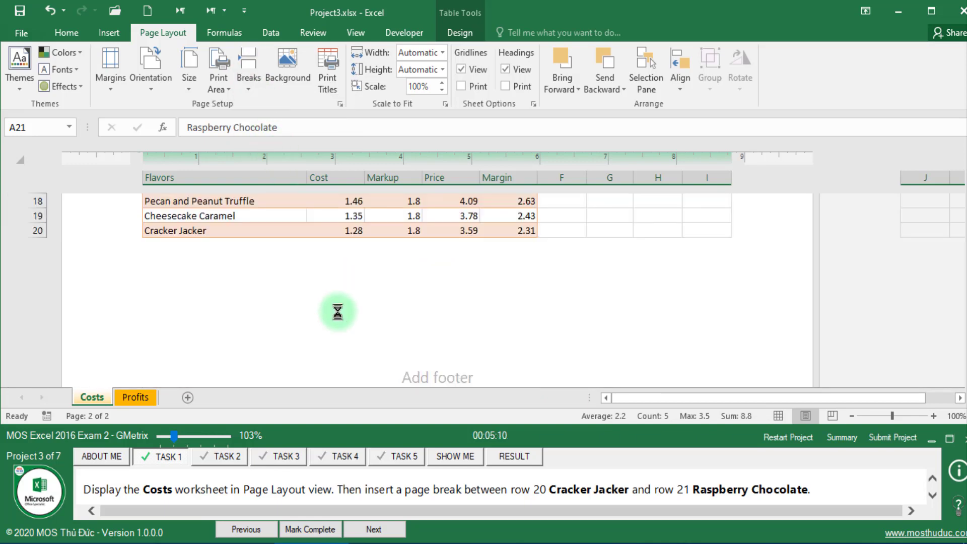
scroll(337, 312, down, 2)
scroll(338, 313, up, 1)
scroll(338, 316, up, 1)
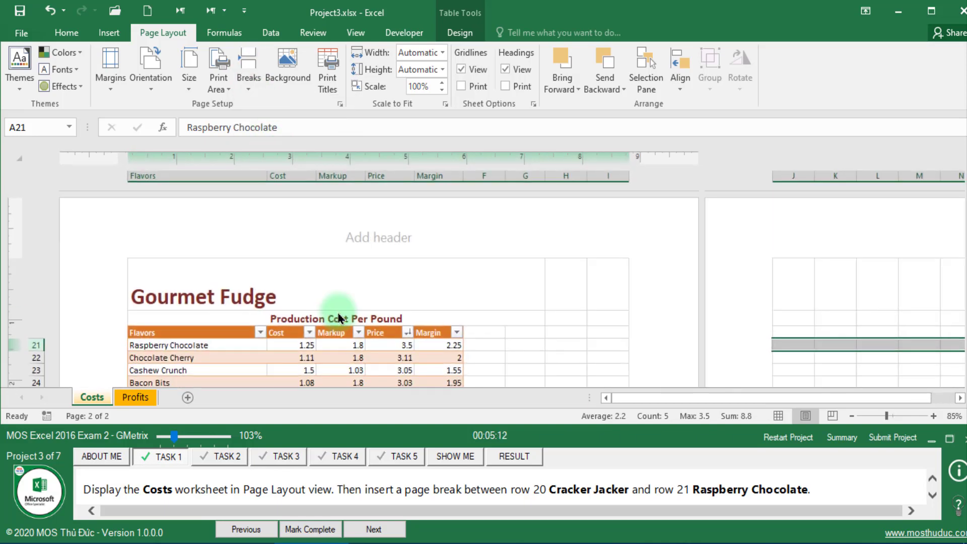
click(317, 529)
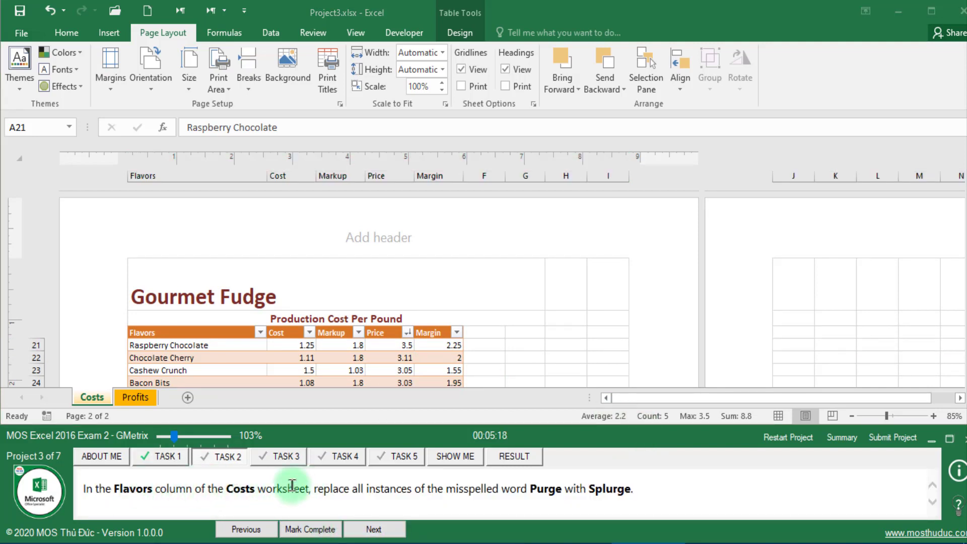
- Start a Replace on the Costs worksheet and enter Purge, copied from the Task 2 instruction, as the text to find
click(92, 397)
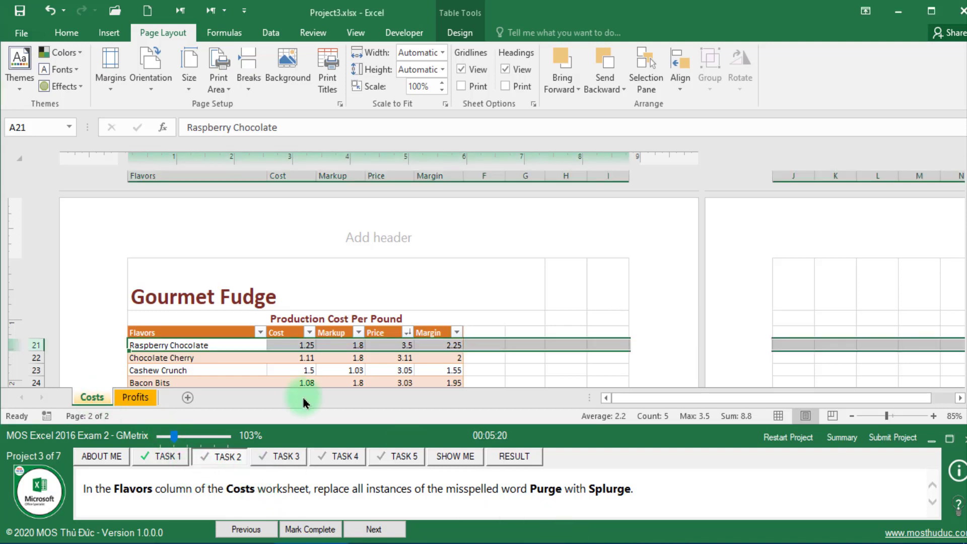
click(243, 358)
click(64, 32)
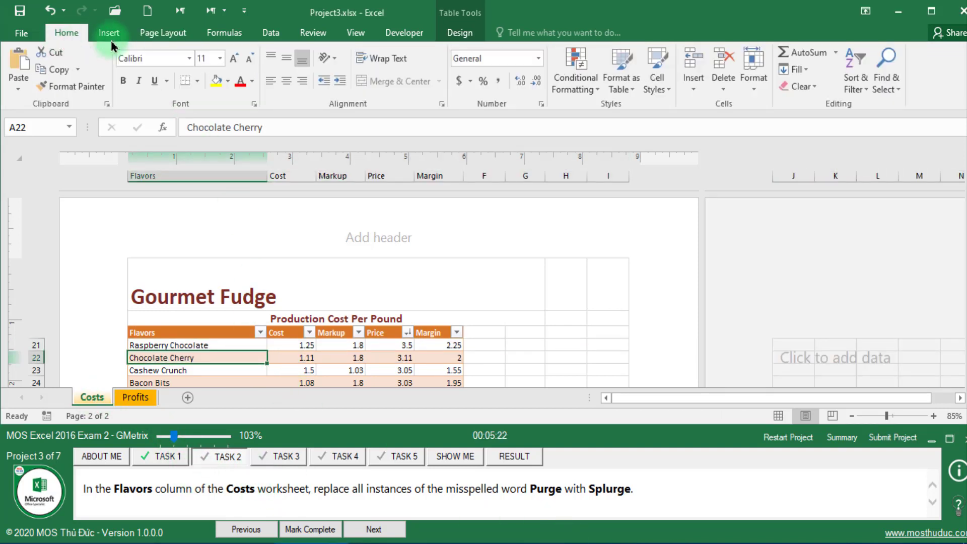
click(876, 83)
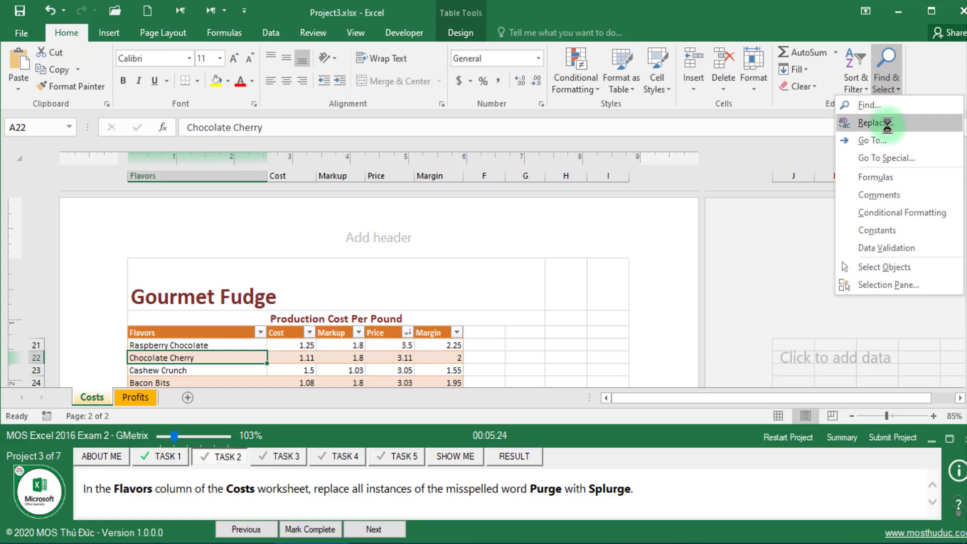
click(887, 122)
click(542, 494)
key(ctrl+c)
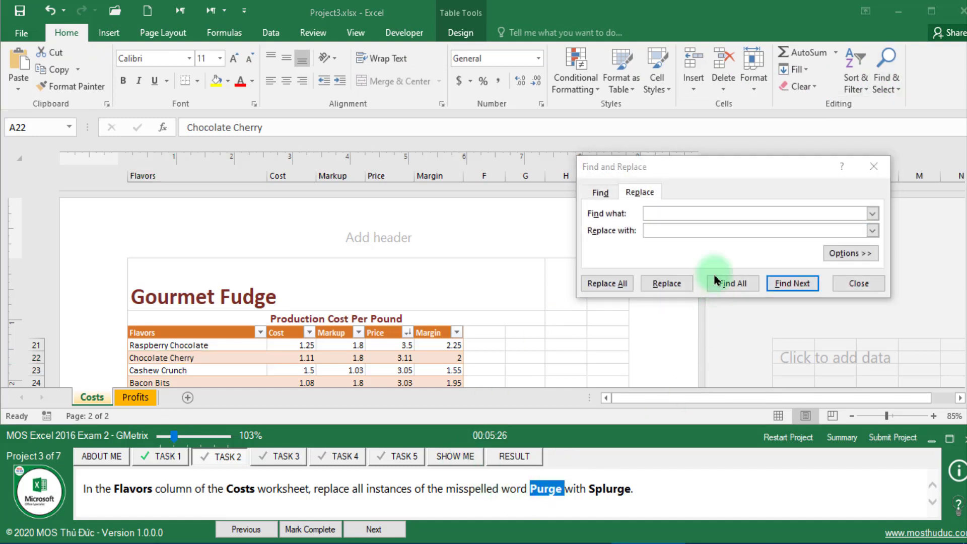
click(730, 213)
key(ctrl+v)
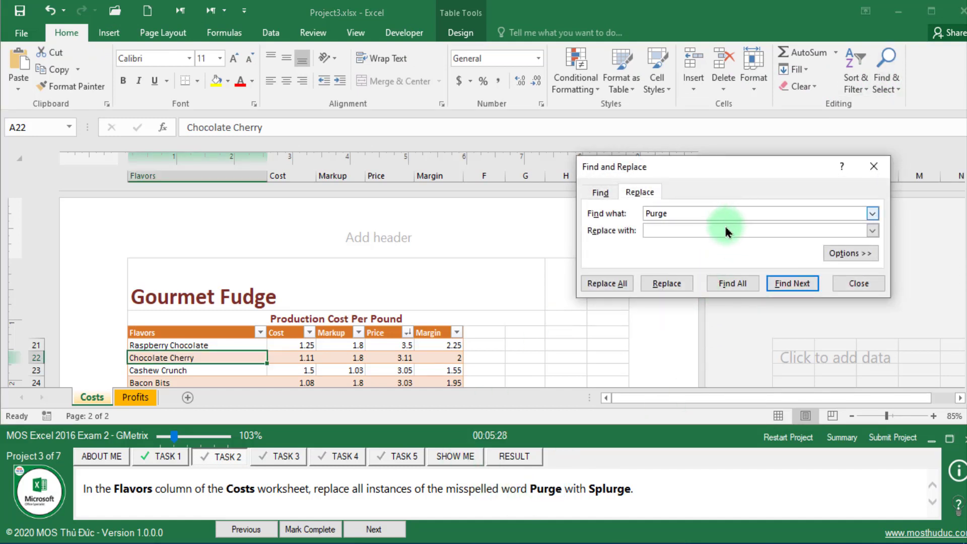
- Copy Splurge from the Task 2 instruction and enter it as the replacement text
double_click(609, 489)
key(ctrl+c)
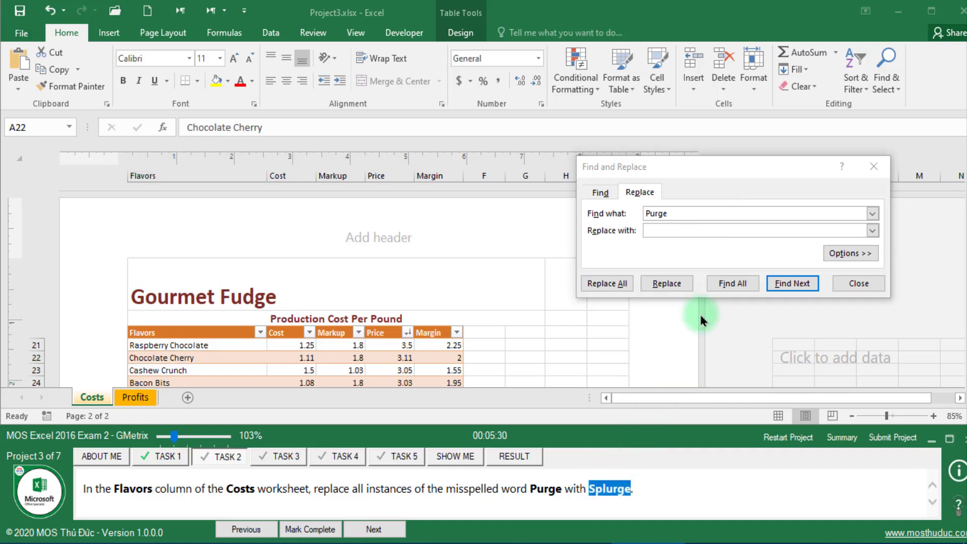
click(705, 231)
key(ctrl+v)
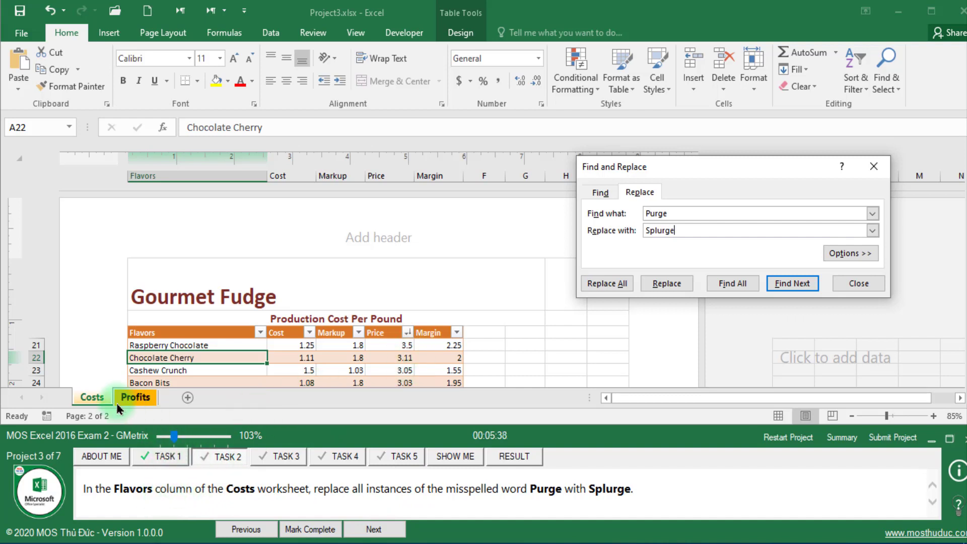
- Select all the flavor names in the Flavors column of the Costs table
click(91, 395)
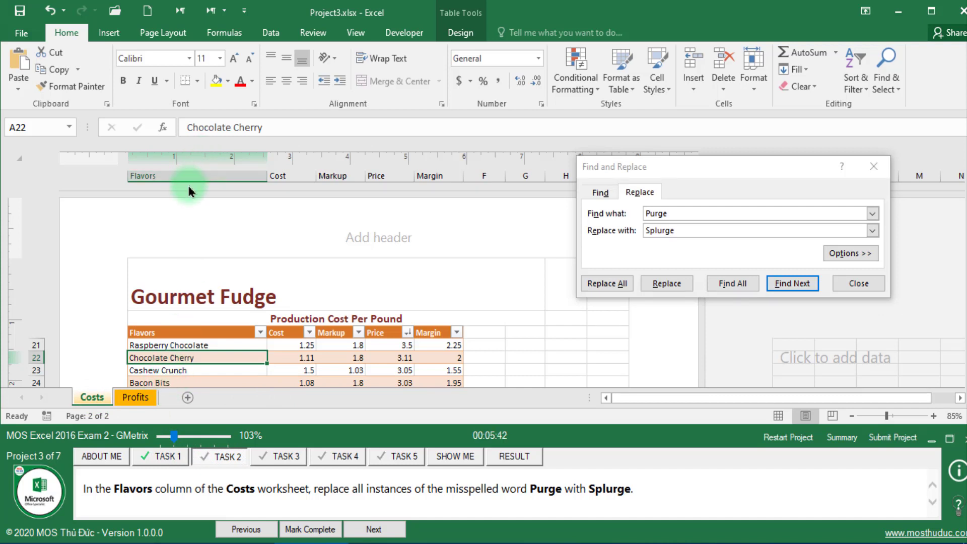
click(191, 182)
scroll(237, 225, down, 3)
scroll(237, 224, up, 5)
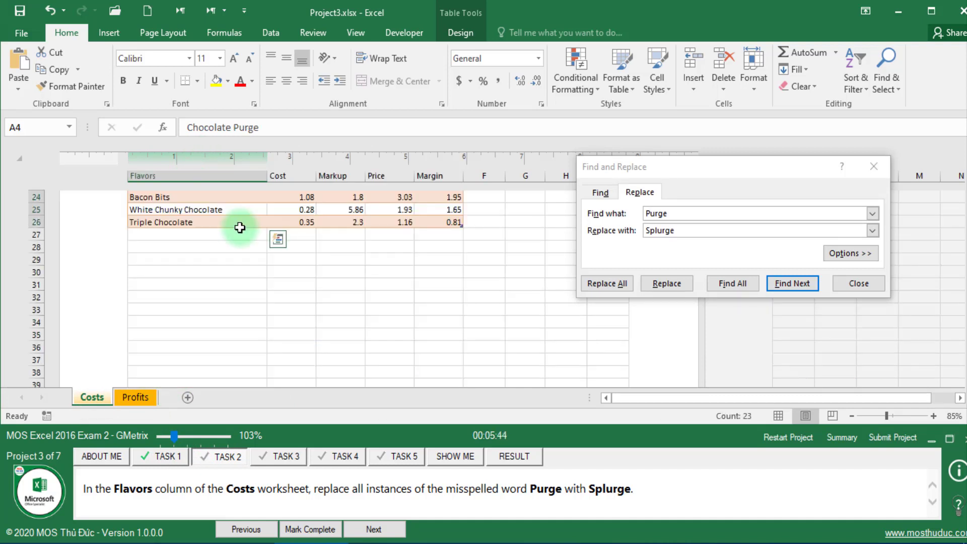
scroll(229, 241, up, 1)
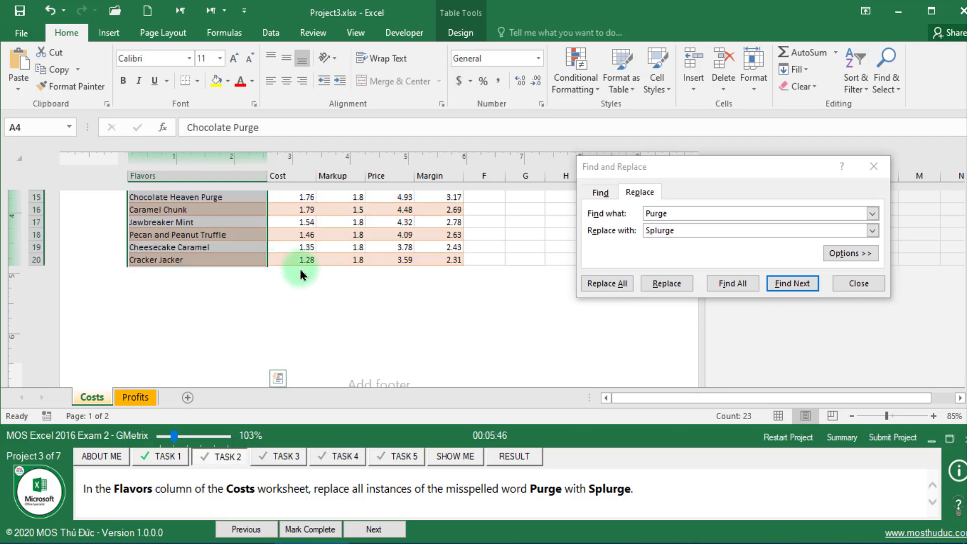
ctrl+scroll(302, 267, down, 1)
scroll(302, 262, up, 4)
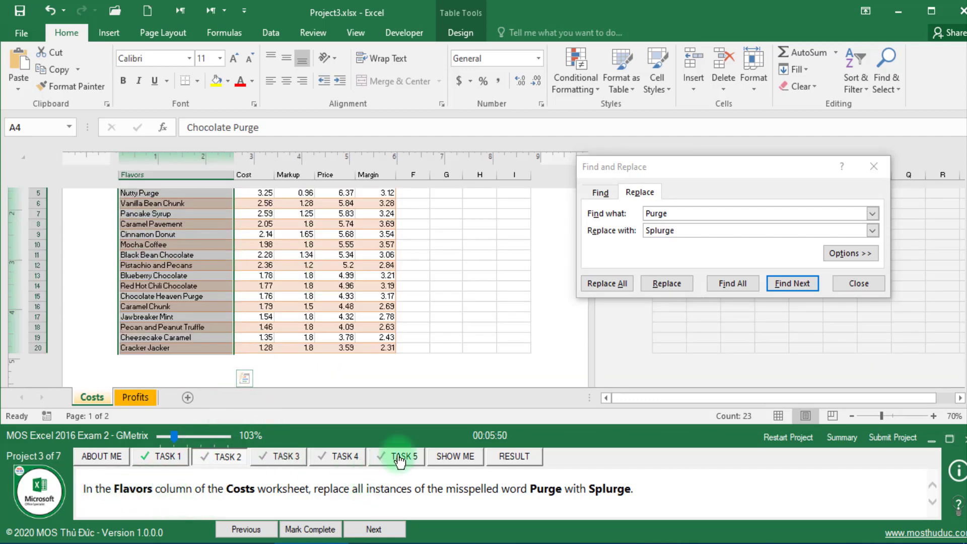
- Expand the Find and Replace options and set the search direction to By Columns
click(836, 259)
click(836, 262)
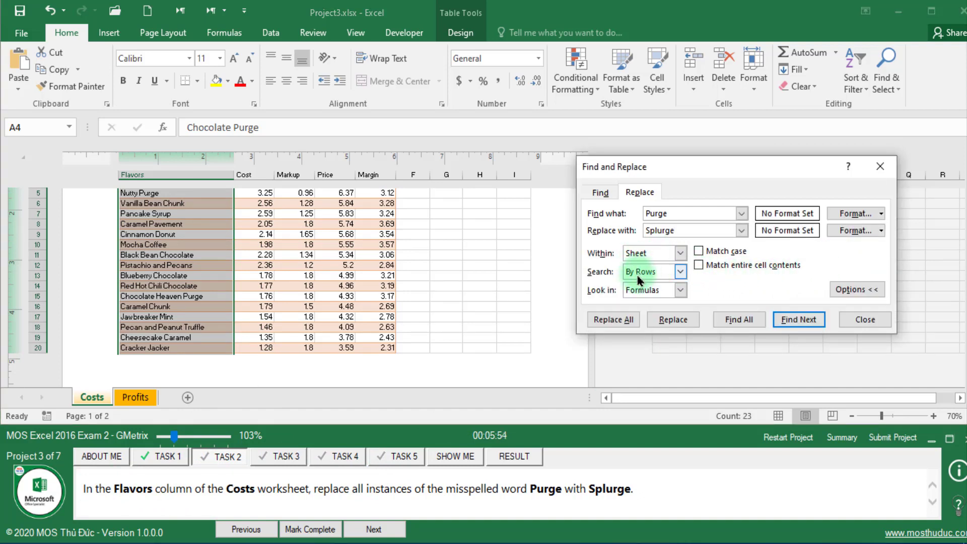
click(681, 272)
click(681, 274)
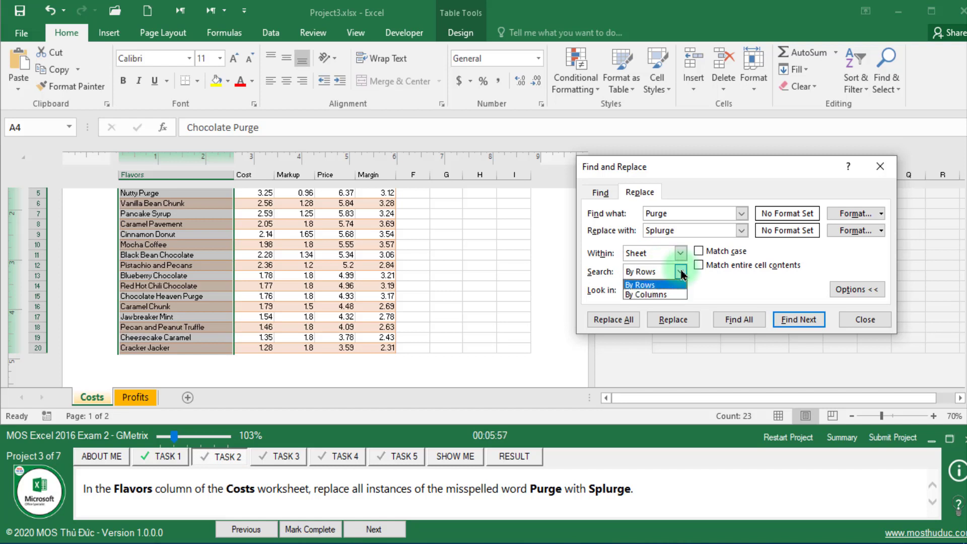
click(663, 299)
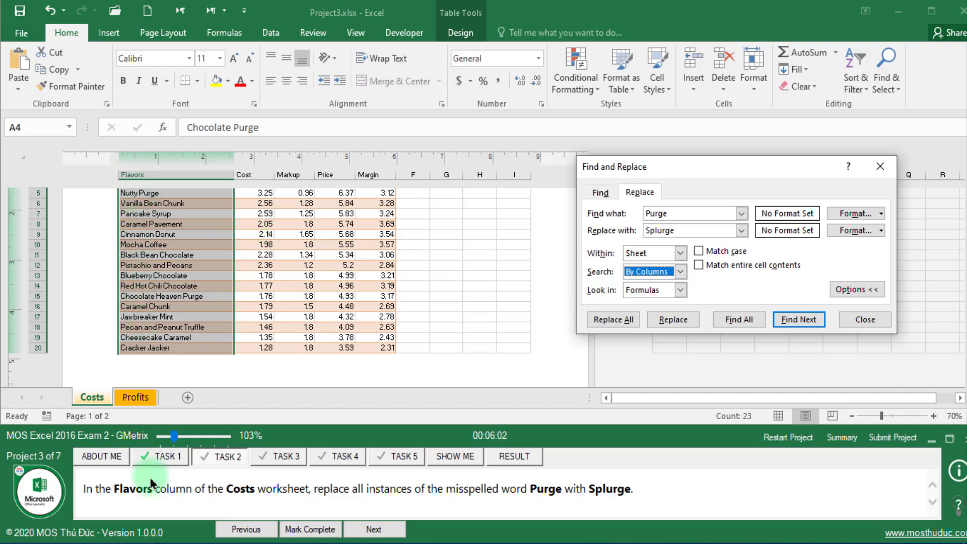
- Replace all instances of Purge with Splurge, and mark Task 2 complete to show Task 3
click(615, 321)
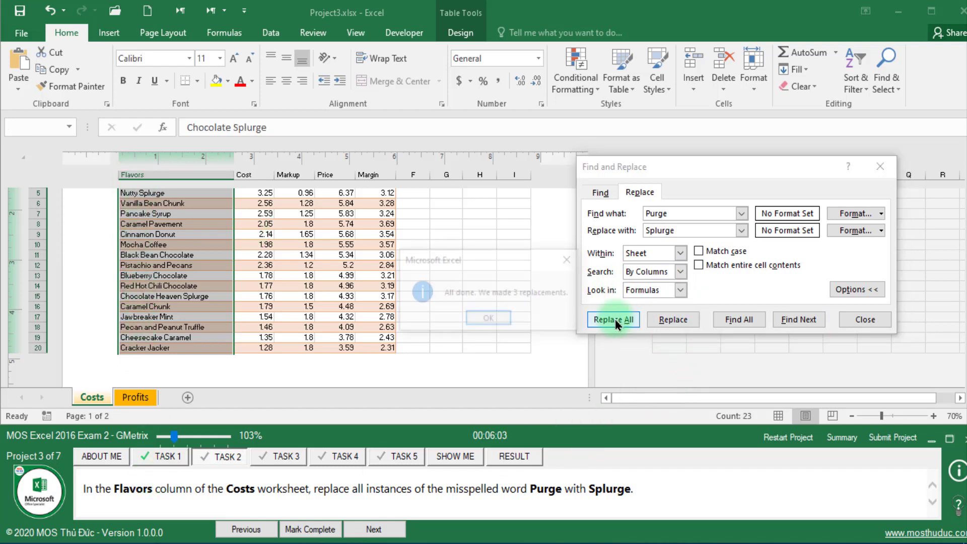
click(488, 320)
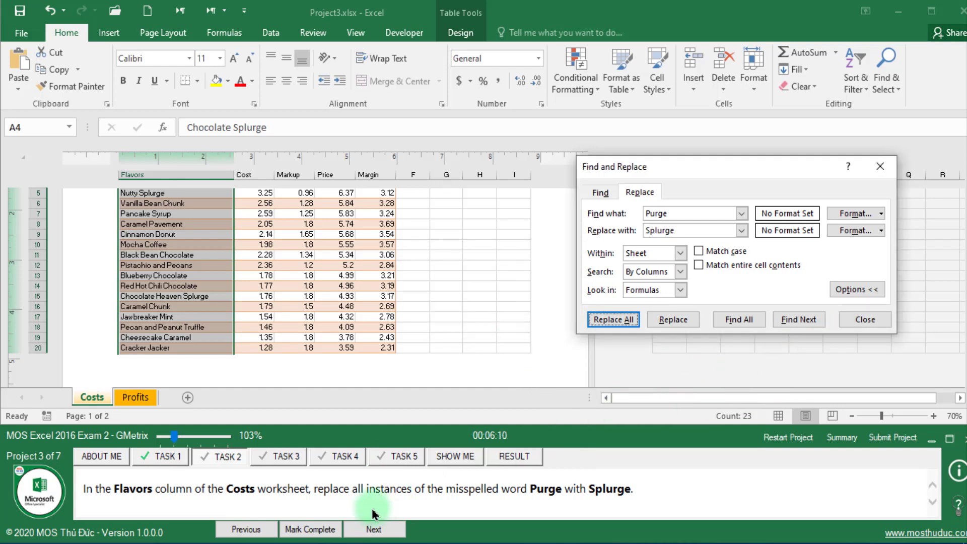
click(311, 529)
click(356, 531)
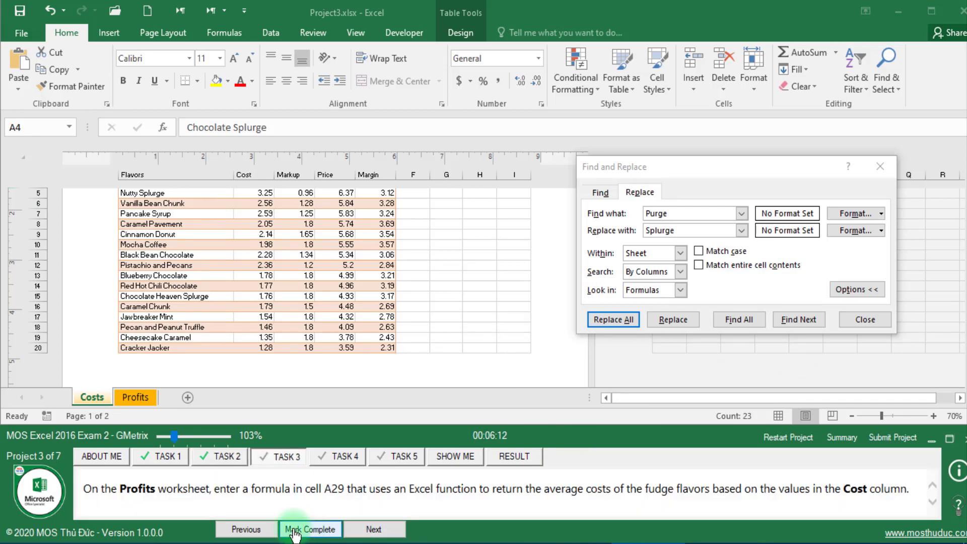
- Go to cell A29 on the Profits worksheet
click(135, 396)
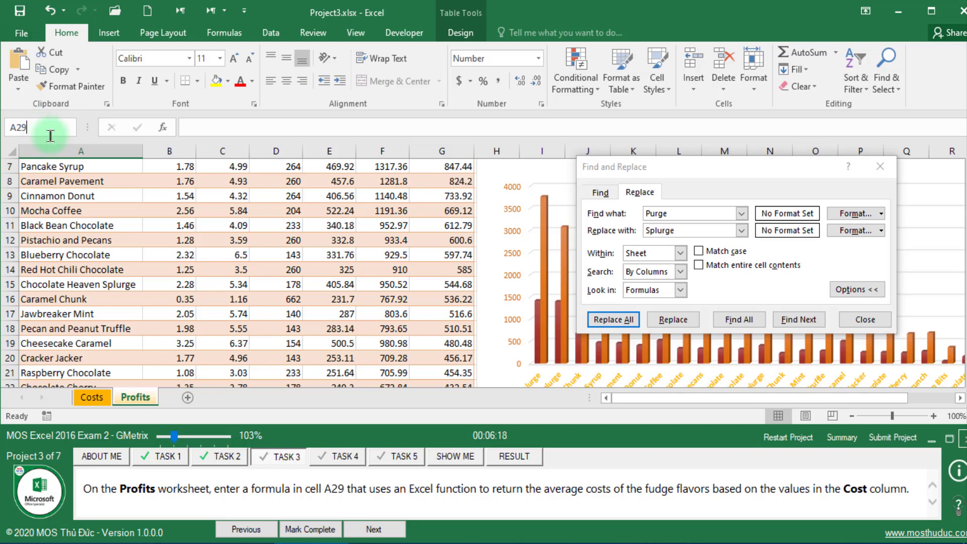
key(Return)
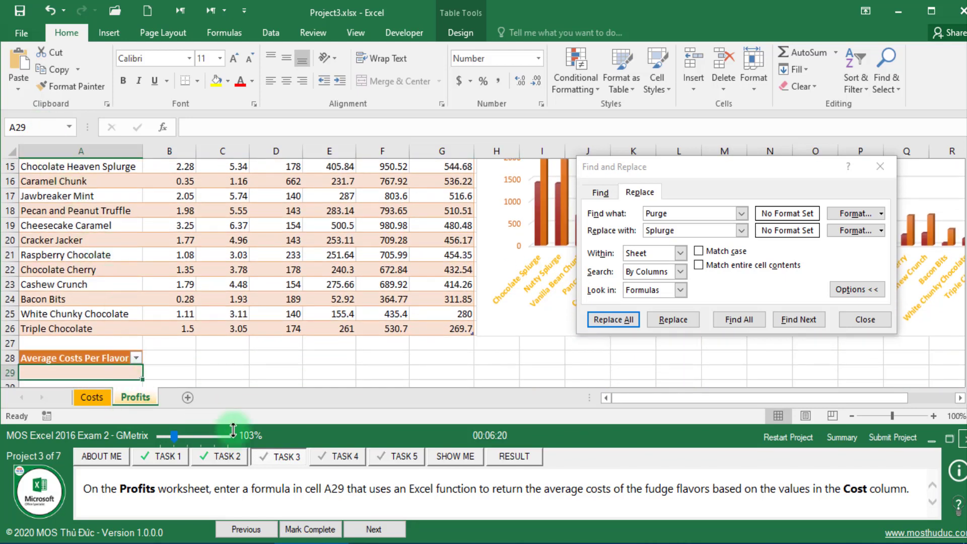
- Enlarge the Task 3 instructions, show the hint, and examine its function, argument range and expected result before returning to cell A29
click(949, 437)
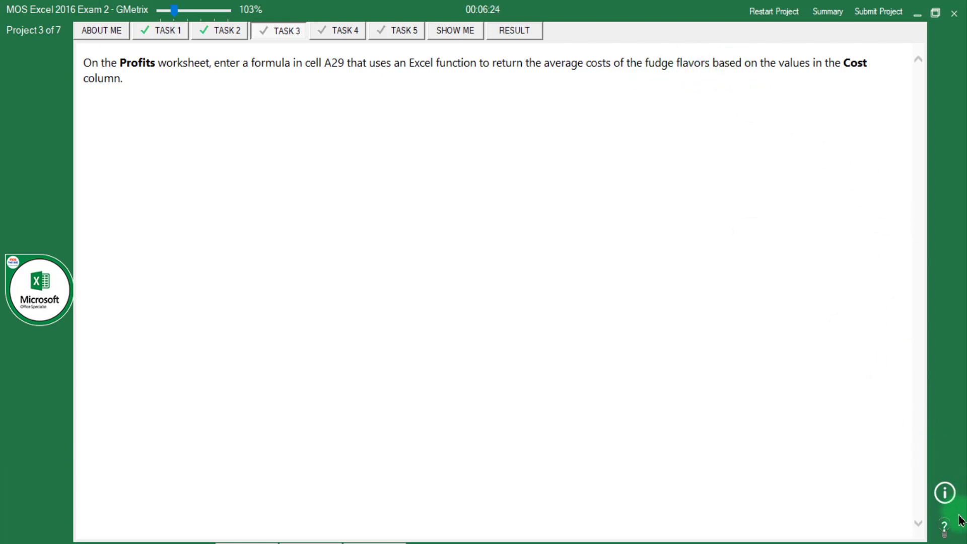
click(946, 529)
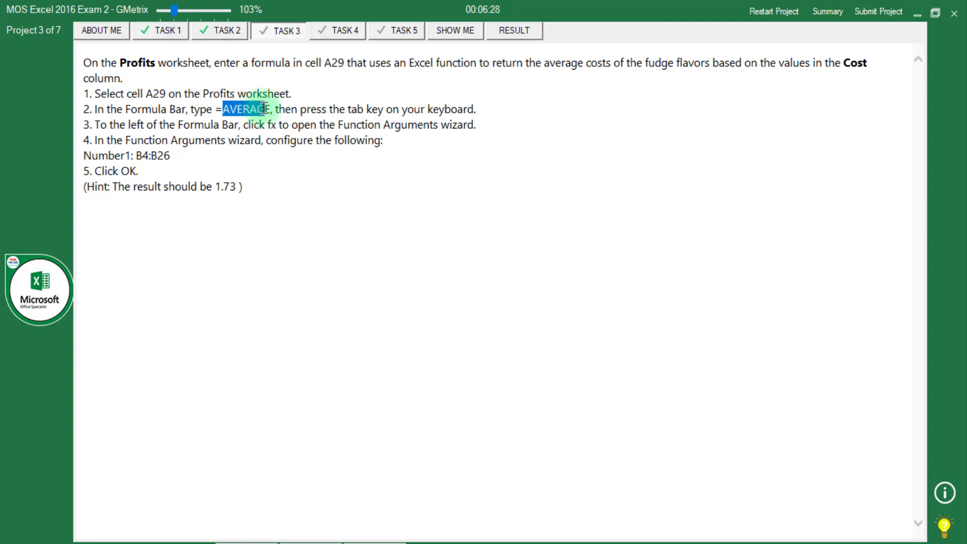
drag(134, 155, 171, 155)
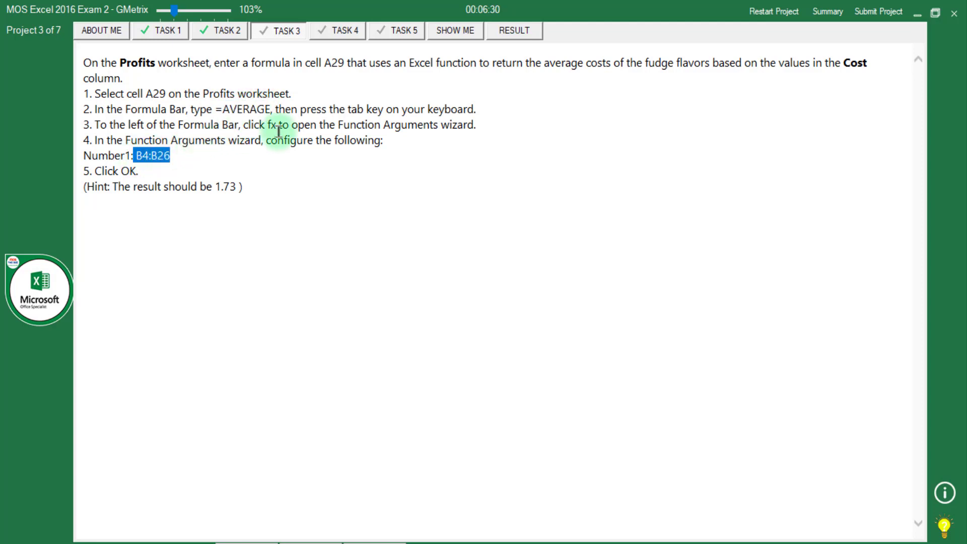
drag(218, 187, 239, 192)
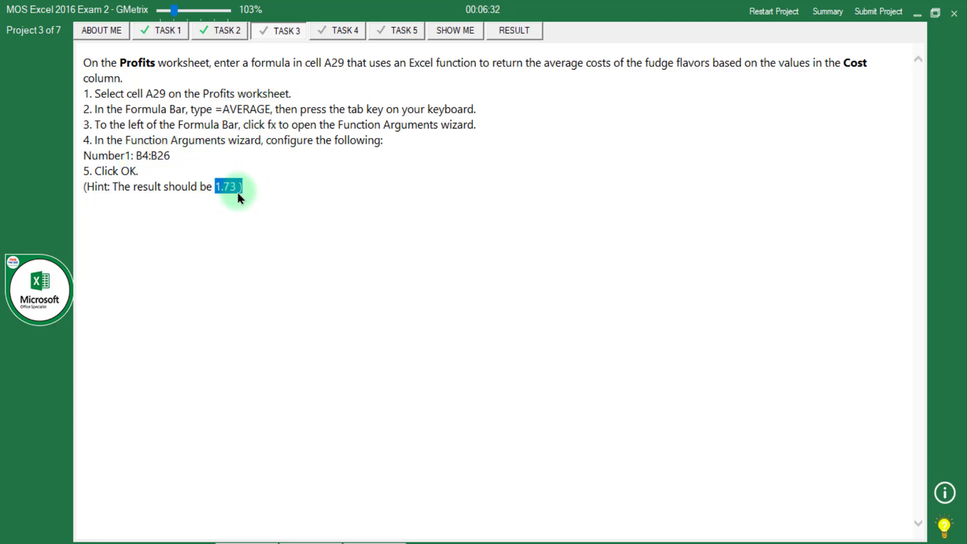
click(938, 19)
click(124, 373)
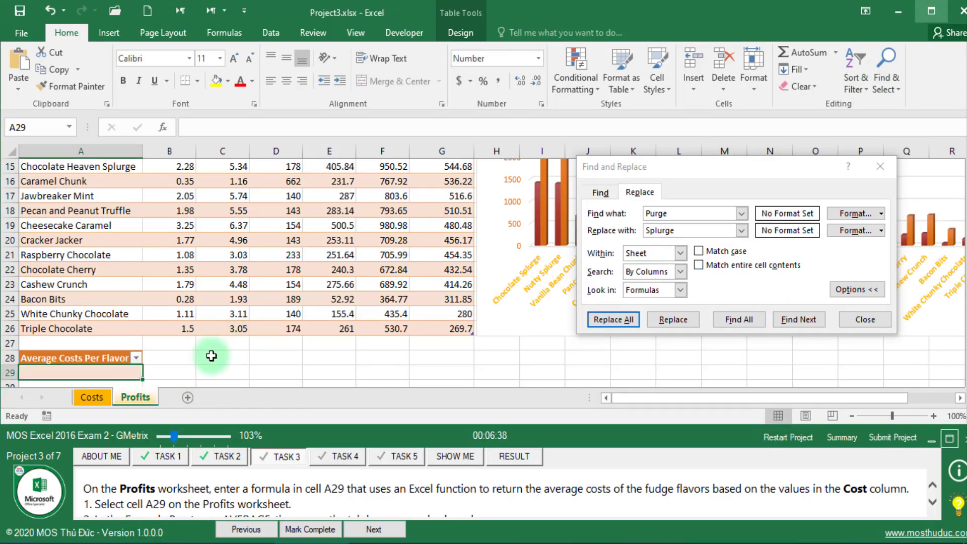
- Enter an AVERAGE formula in cell A29 on the Profits worksheet that averages the Cost column, Table2[Cost]
text(=A)
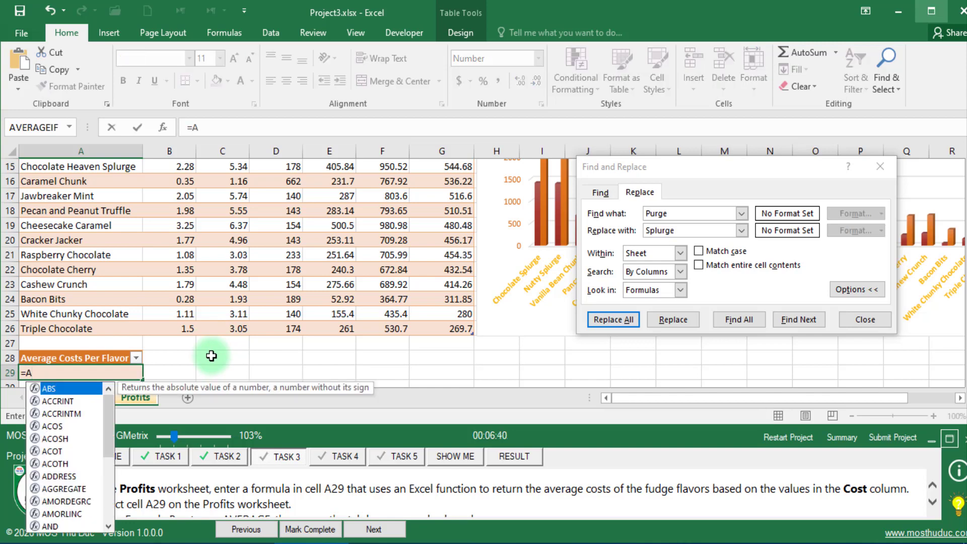
text(VE)
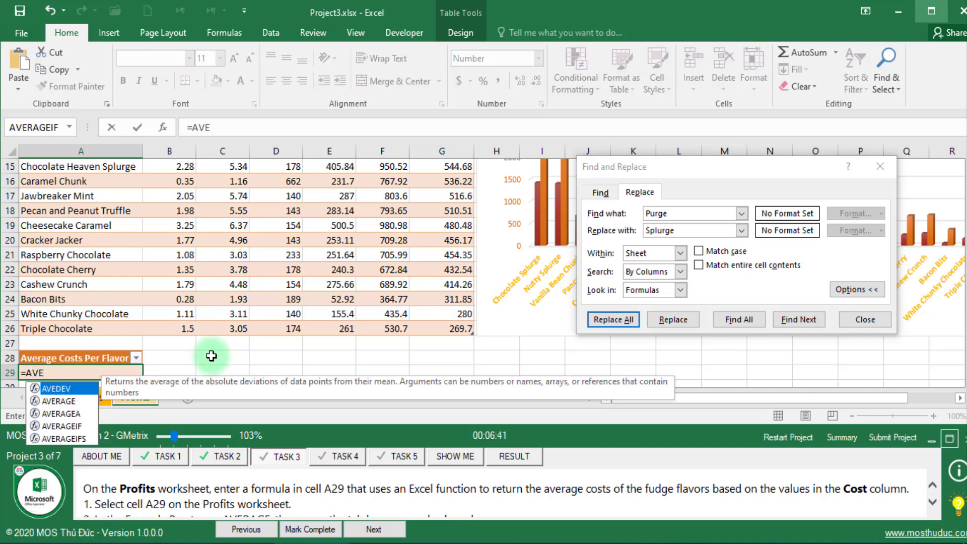
double_click(58, 401)
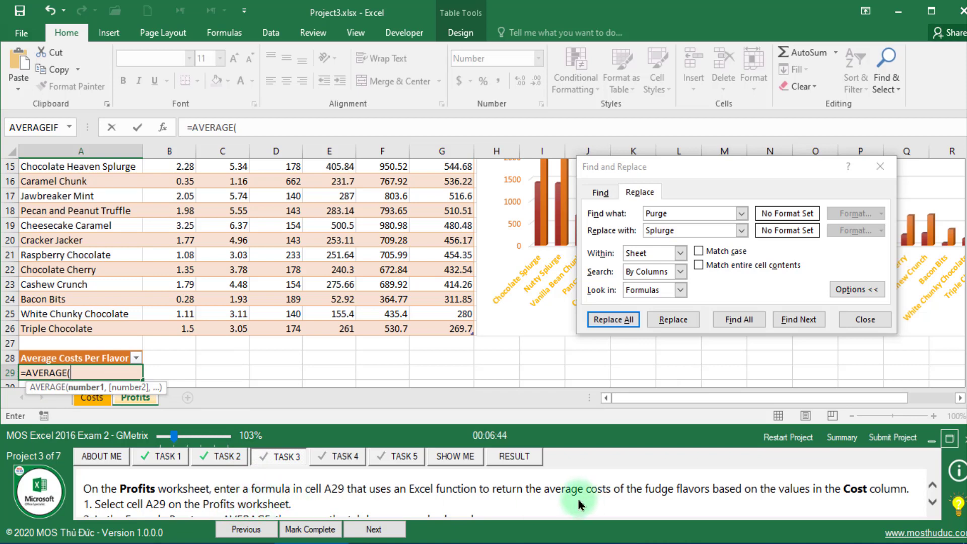
scroll(283, 352, up, 5)
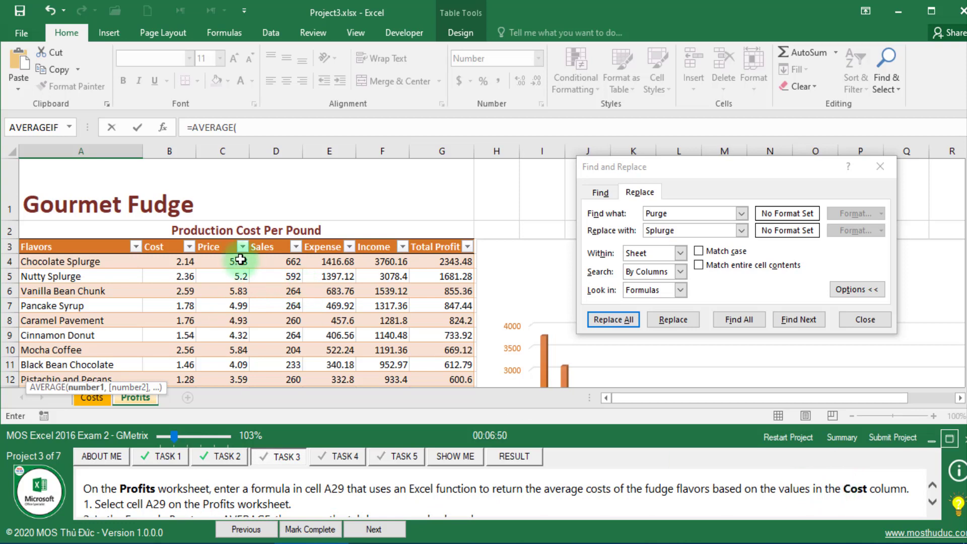
drag(842, 484, 832, 483)
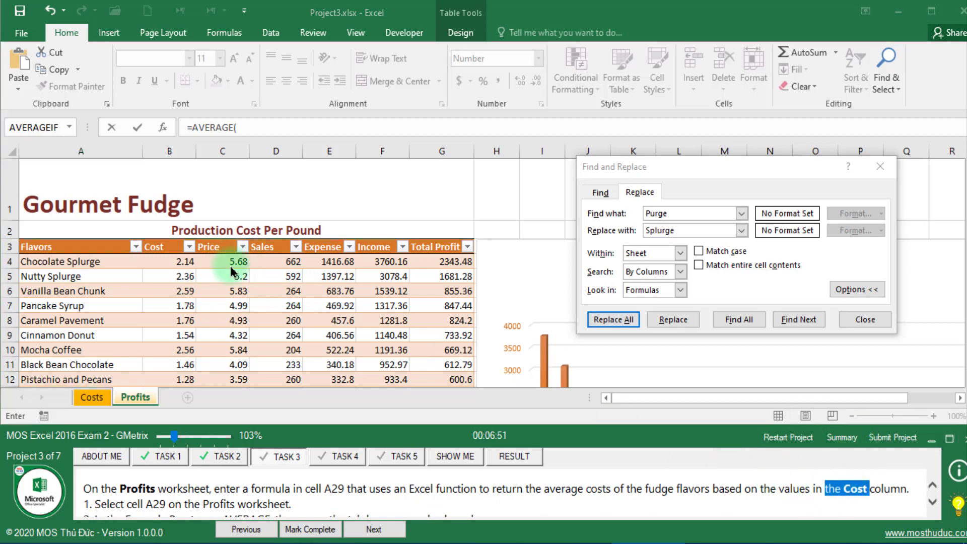
click(159, 261)
drag(175, 286, 175, 306)
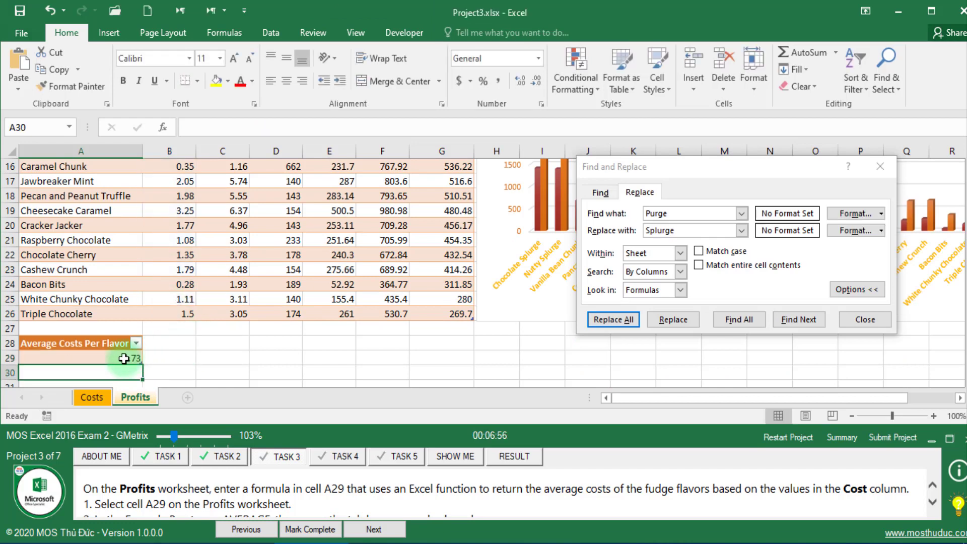
key(Return)
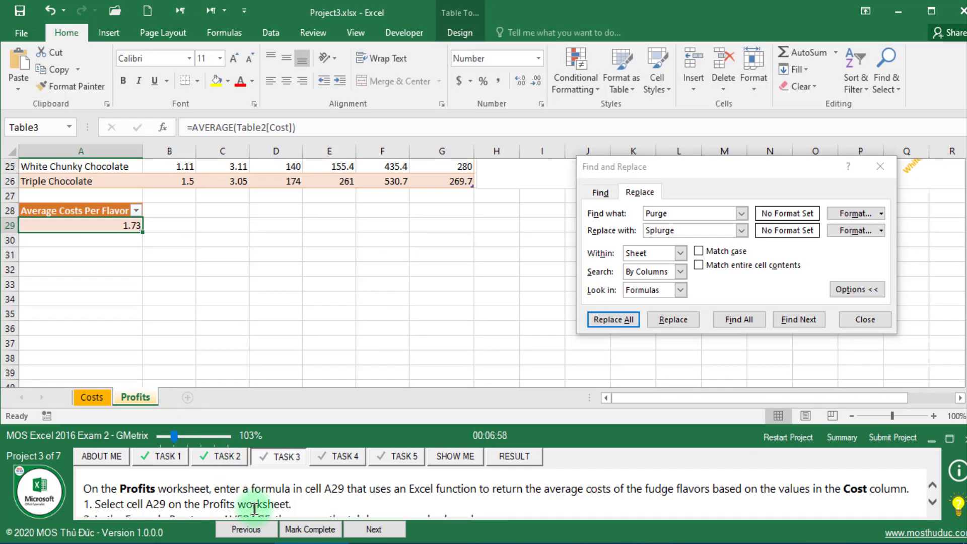
- Check cell A29 against the expected result in the Task 3 hint and mark Task 3 complete
click(257, 492)
scroll(256, 492, down, 5)
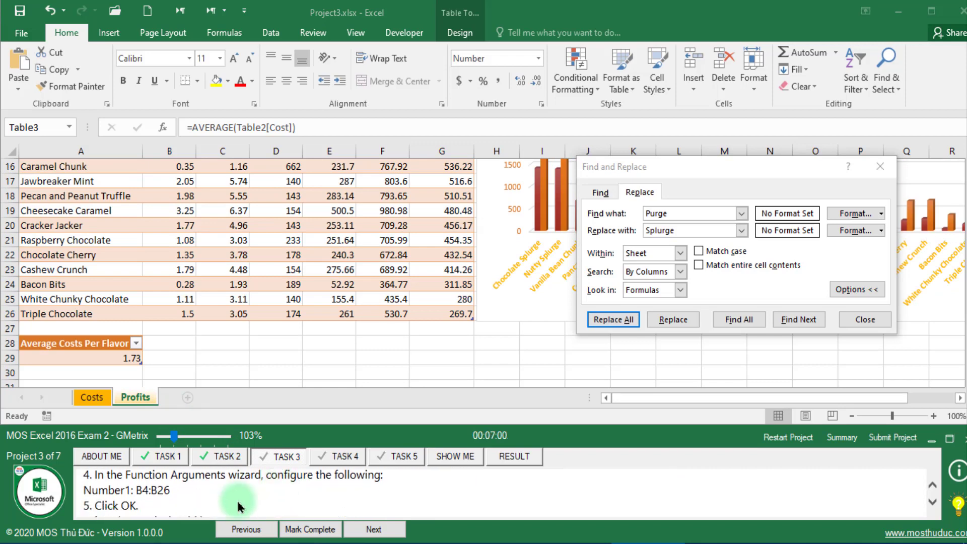
drag(214, 499, 255, 493)
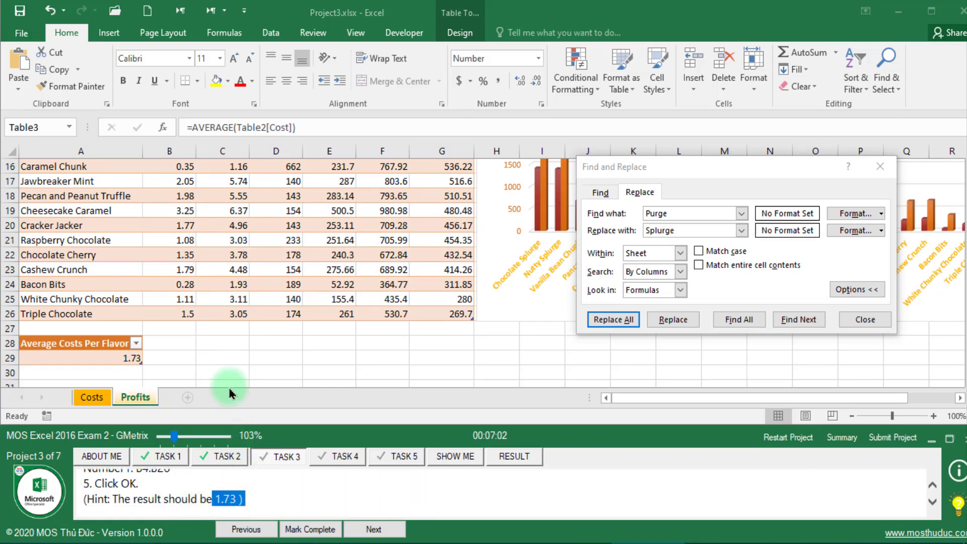
click(229, 371)
click(287, 533)
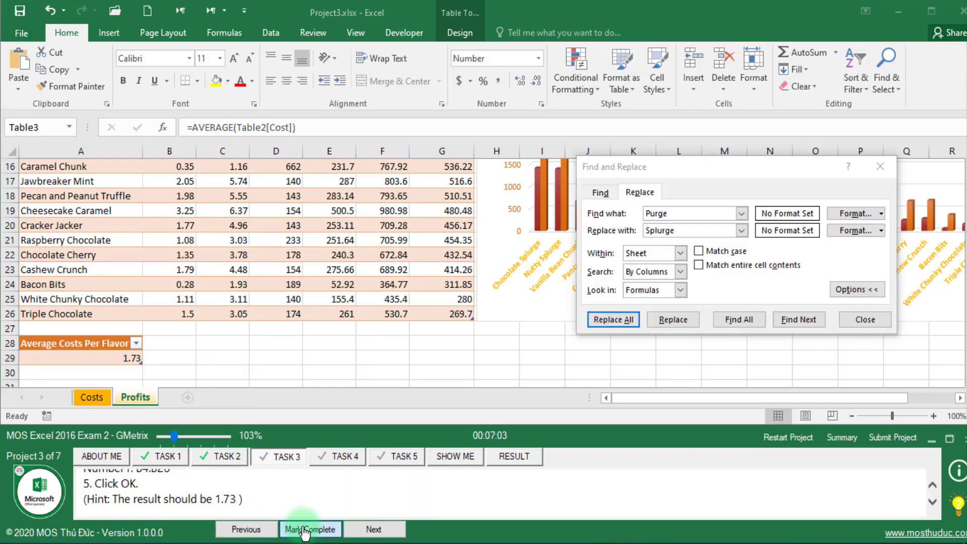
- Show the Task 4 instructions without the hint and close the Find and Replace dialog
click(373, 528)
click(957, 503)
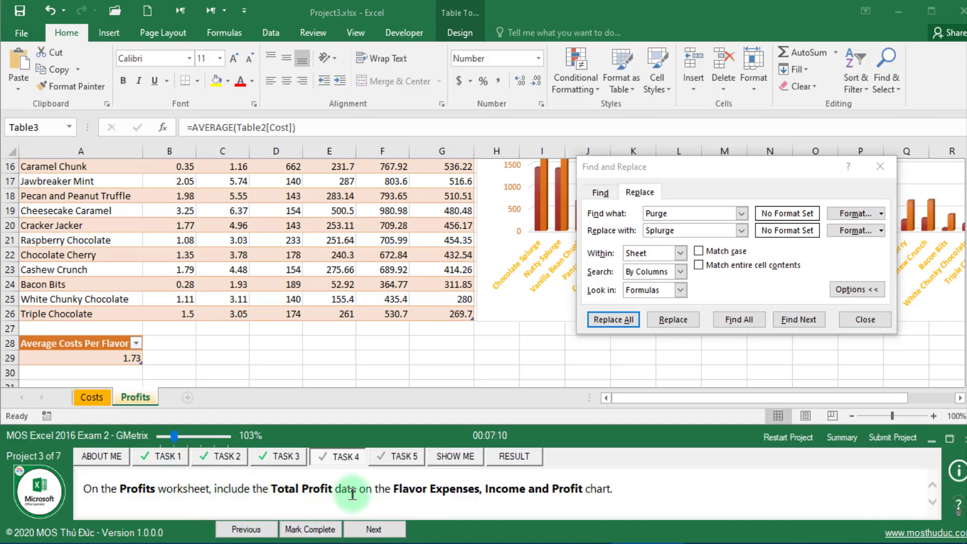
drag(335, 490, 428, 490)
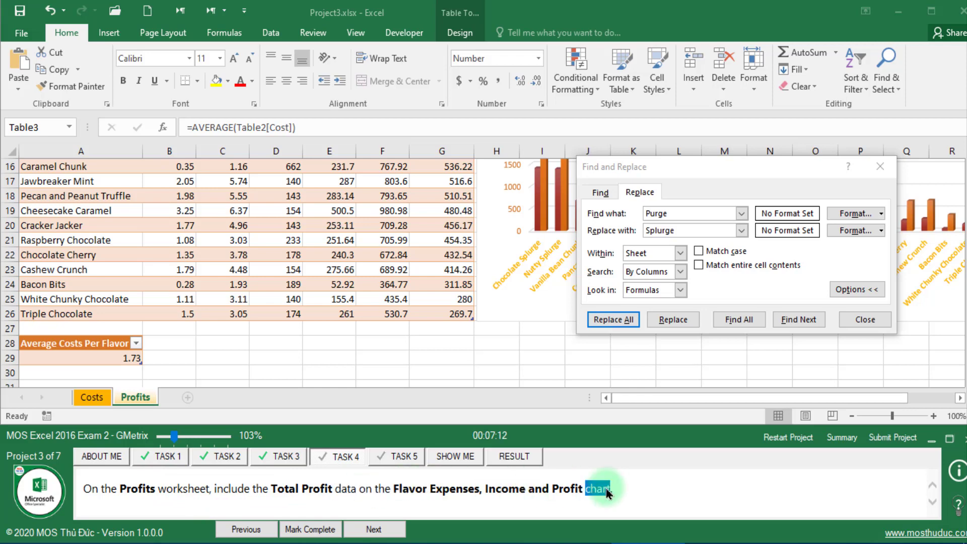
click(869, 320)
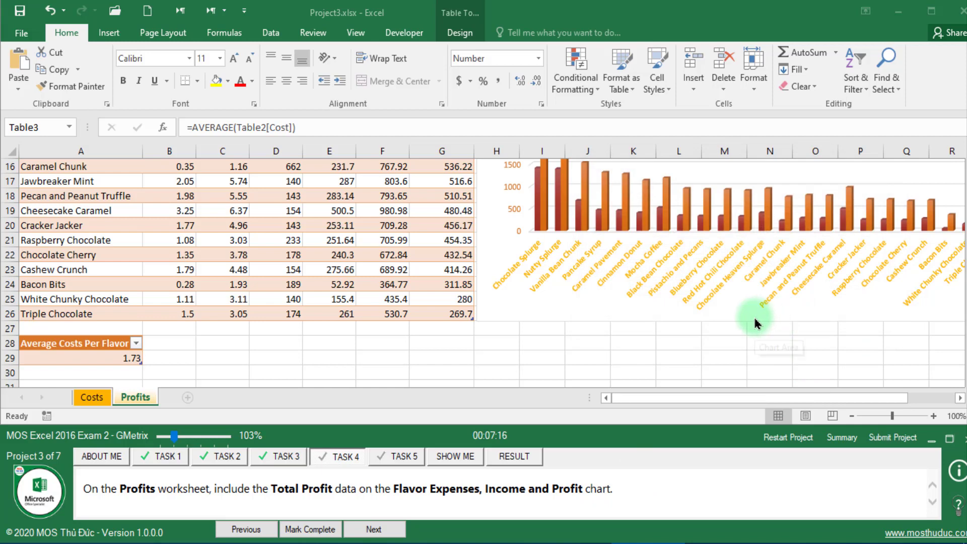
- Include the Total Profit series in the Flavor Expenses, Income and Profit chart's data, then mark Task 4 complete and show Task 5
click(544, 313)
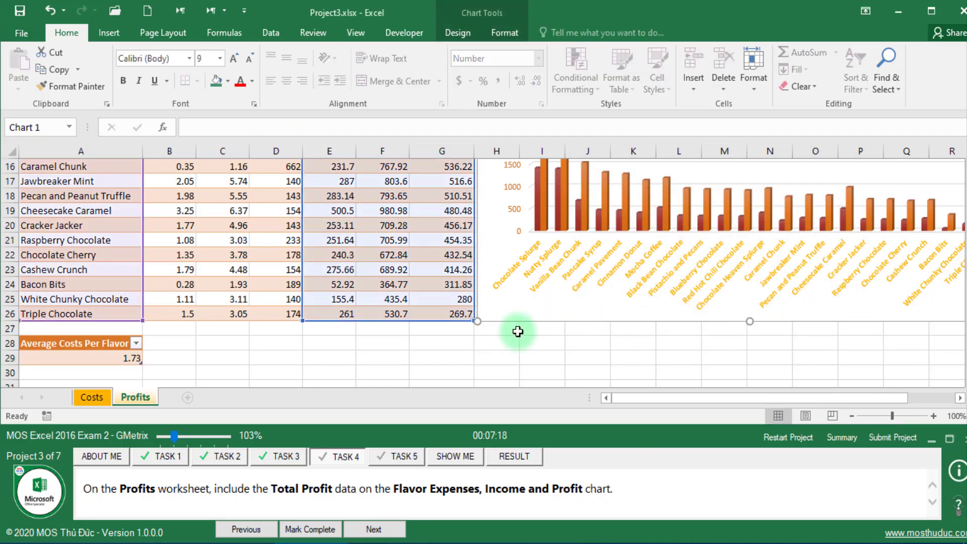
click(457, 32)
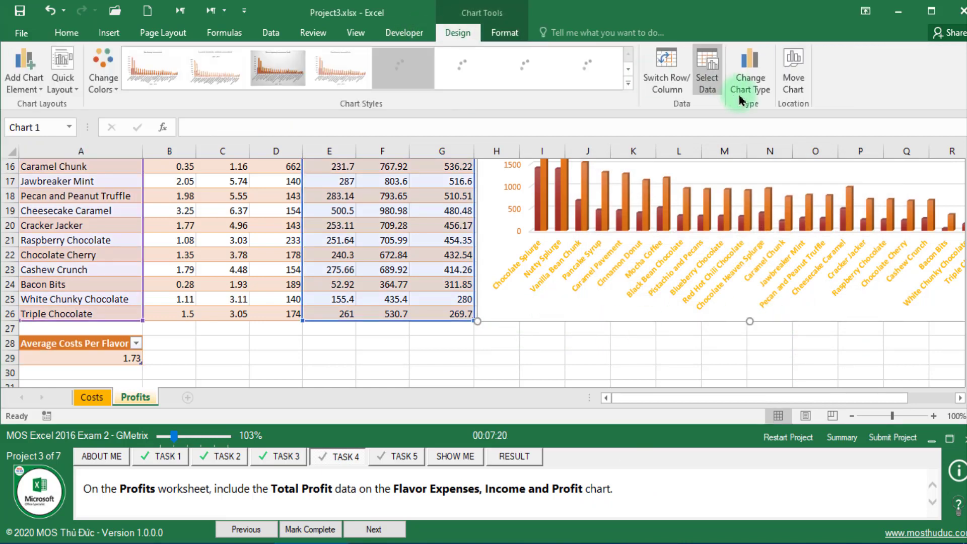
click(707, 78)
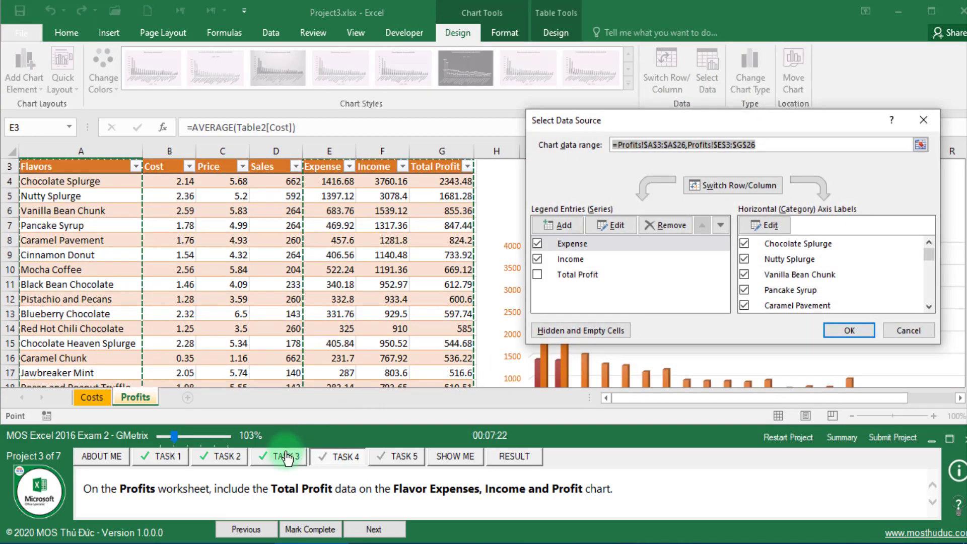
drag(274, 484, 318, 483)
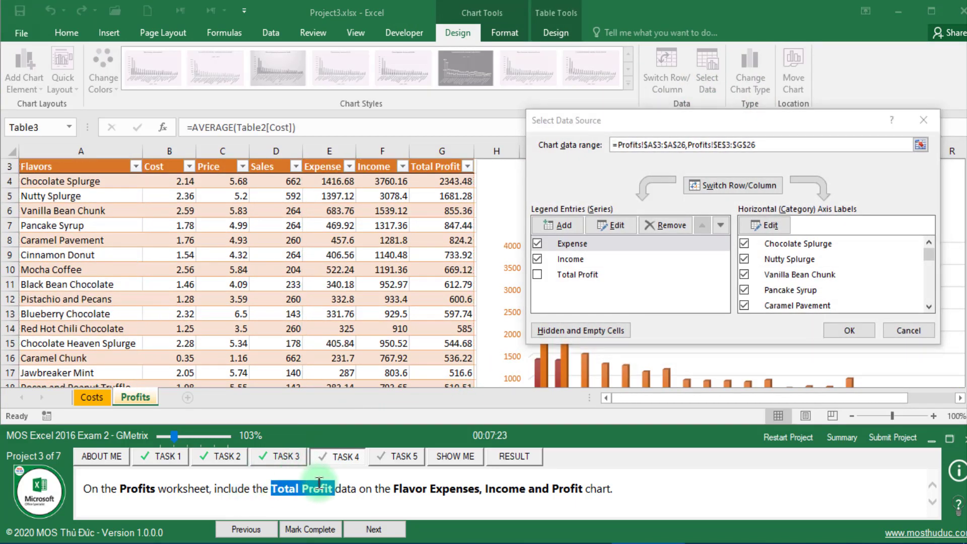
click(539, 274)
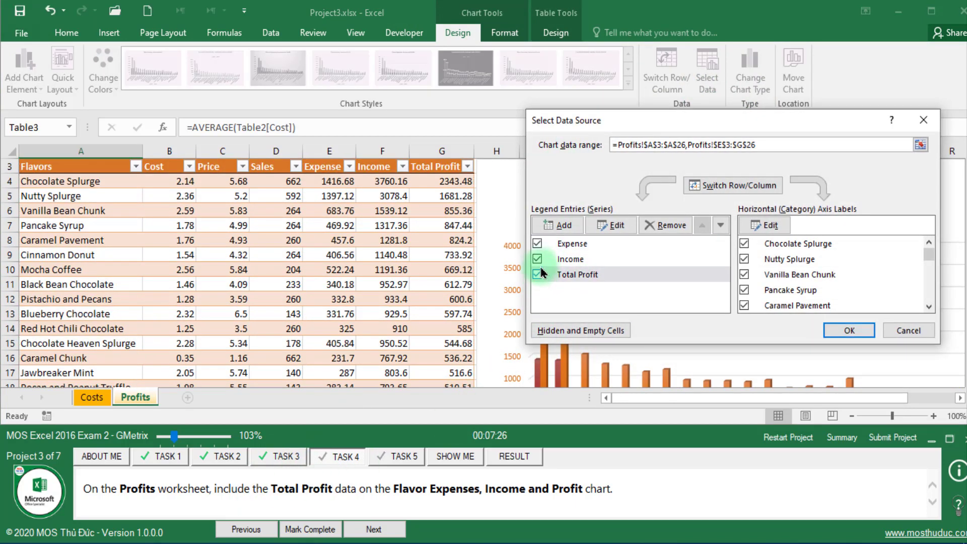
click(849, 332)
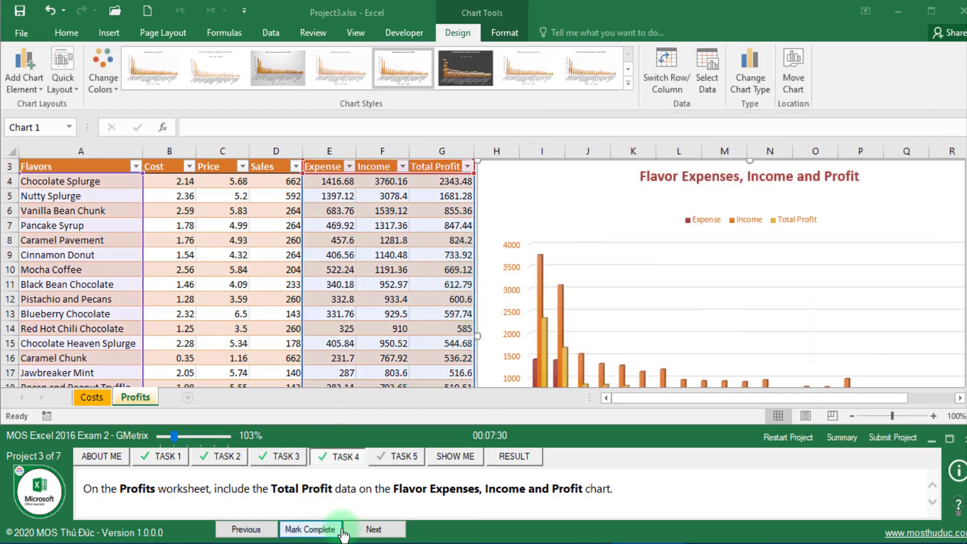
click(373, 528)
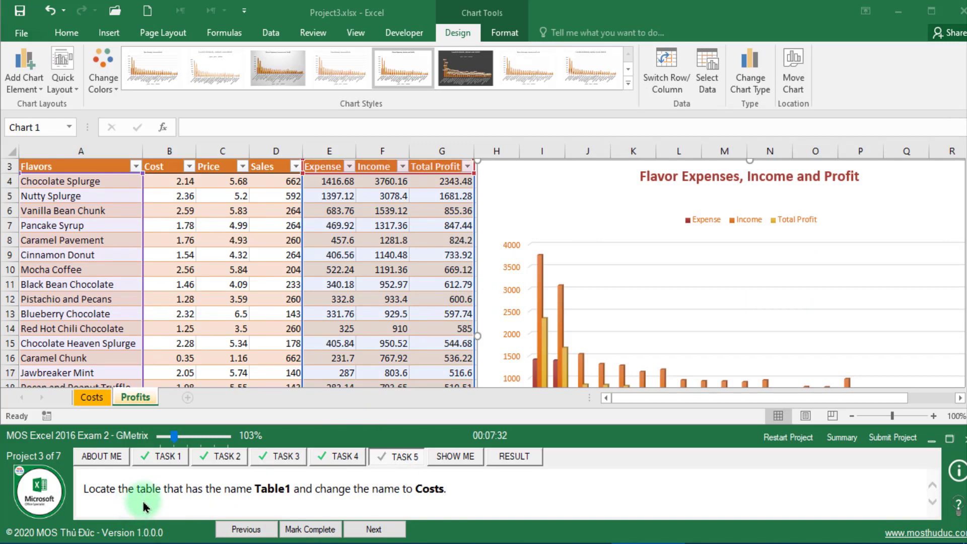
- Rename the table on the Costs worksheet from Table1 to Costs
click(91, 399)
click(160, 249)
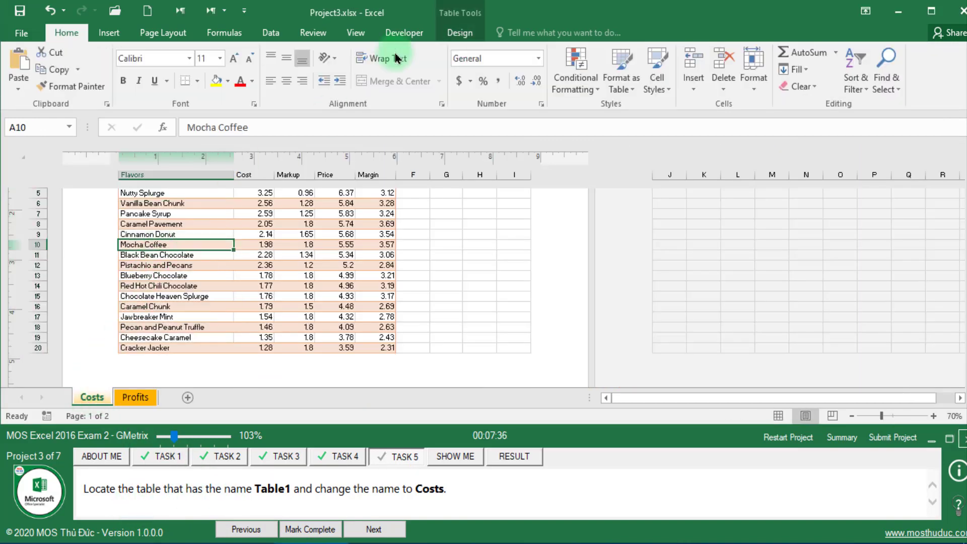
click(460, 33)
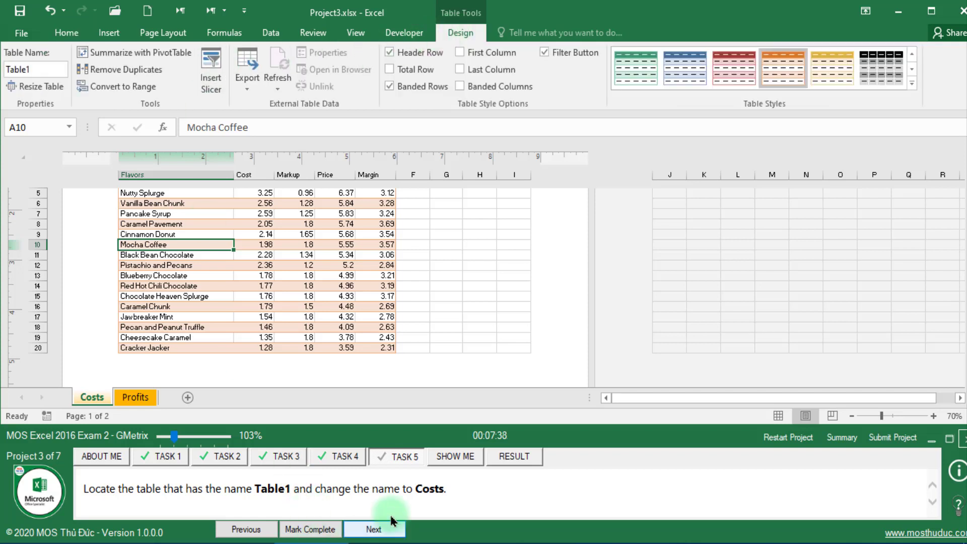
double_click(429, 489)
key(ctrl+c)
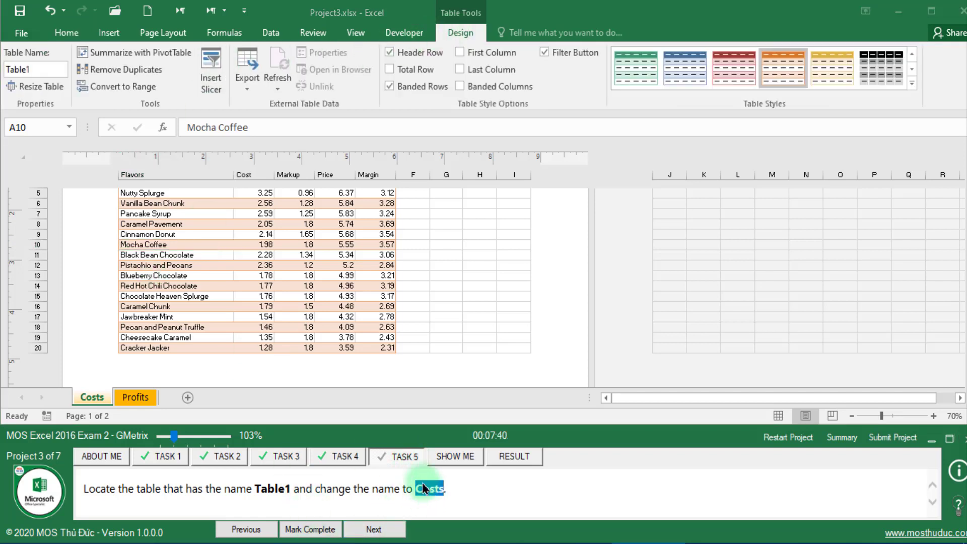
click(28, 68)
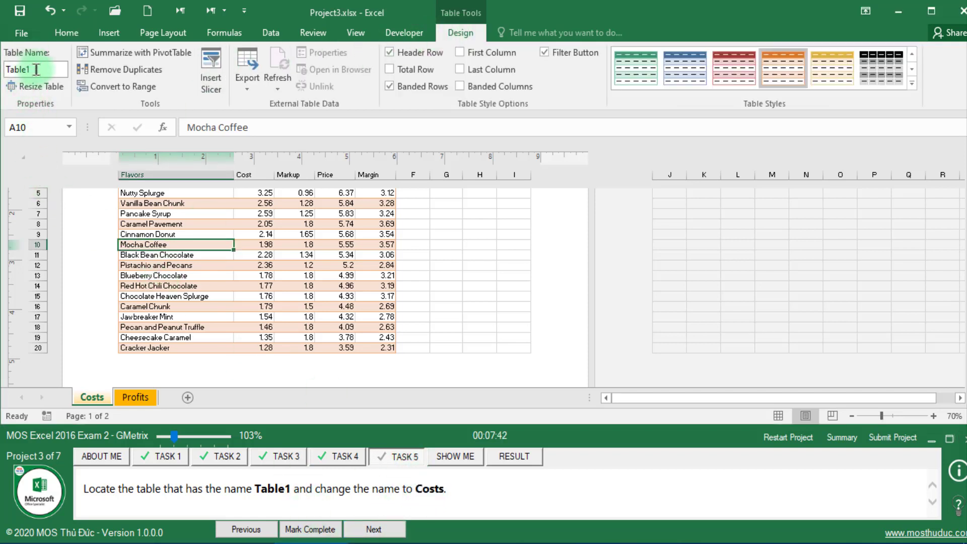
key(ctrl+v)
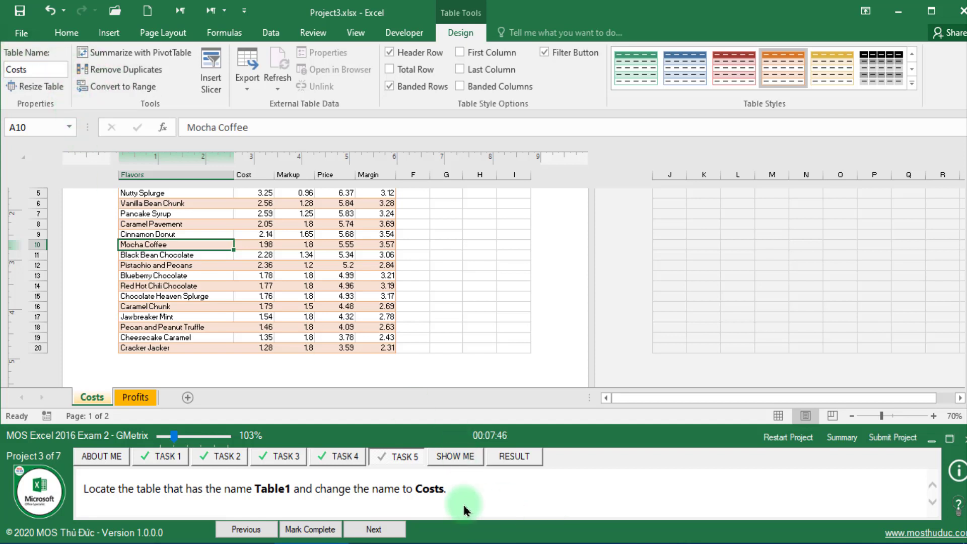
- Mark Task 5 complete and submit Project 3, saving the changes to Project3.xlsx
click(315, 529)
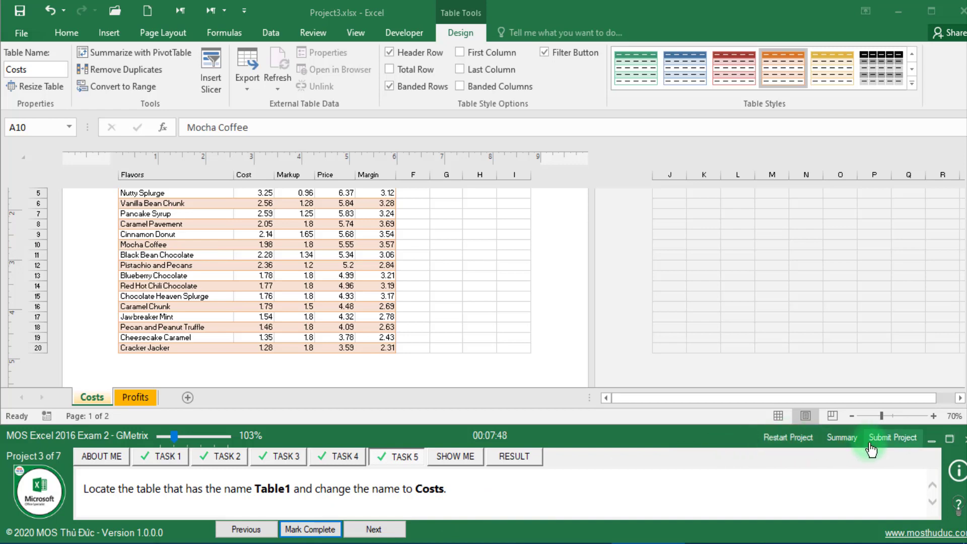
click(892, 437)
click(607, 420)
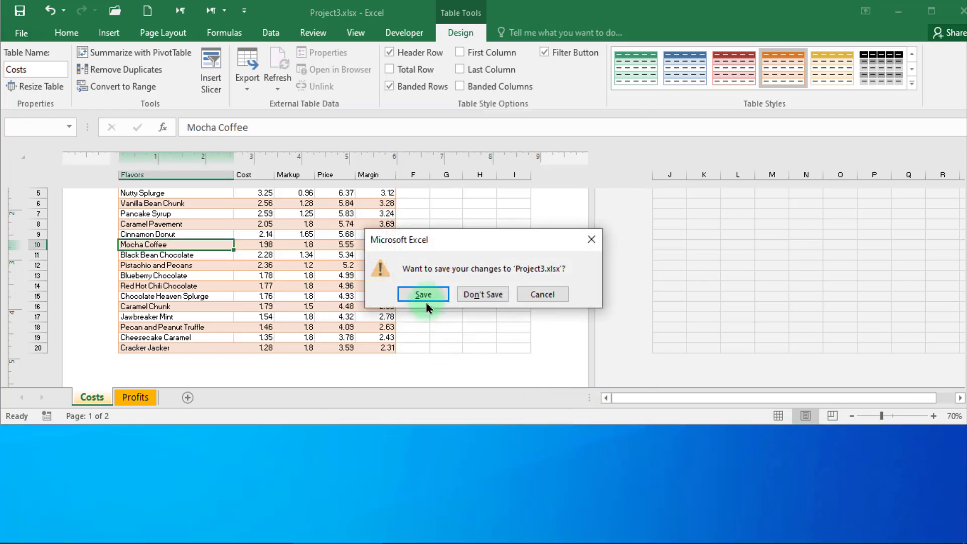
click(424, 295)
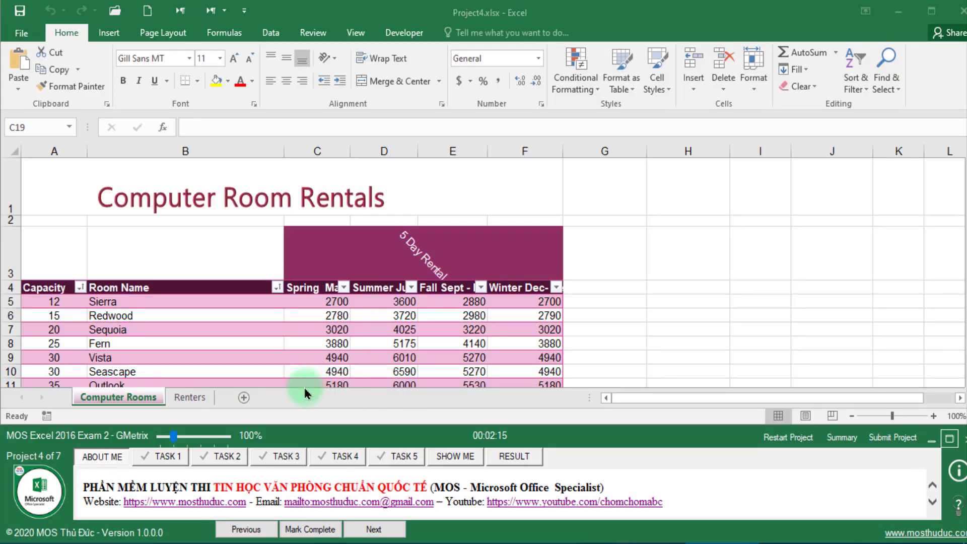
- Show Task 1 of Project 4 and rename the Renters worksheet to Customers
click(162, 463)
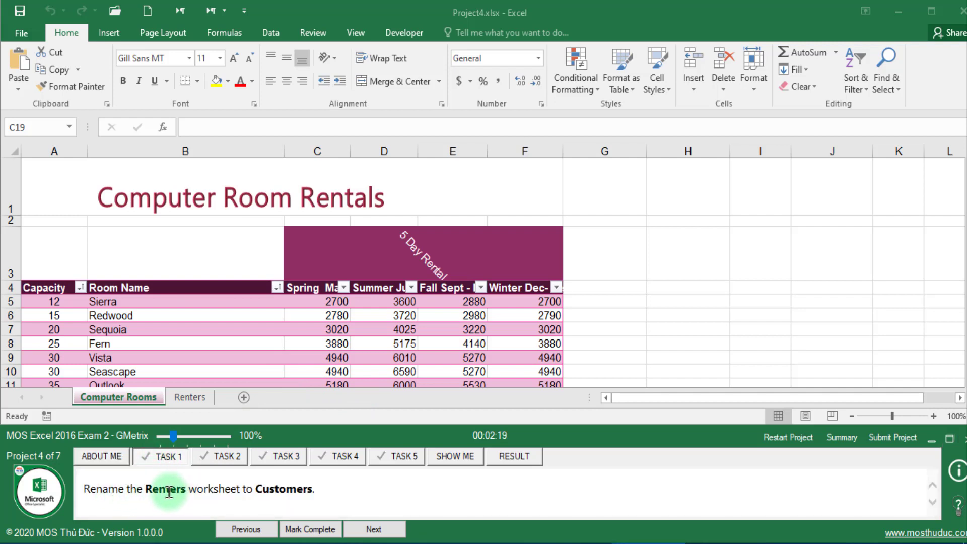
double_click(286, 491)
key(ctrl+c)
click(190, 397)
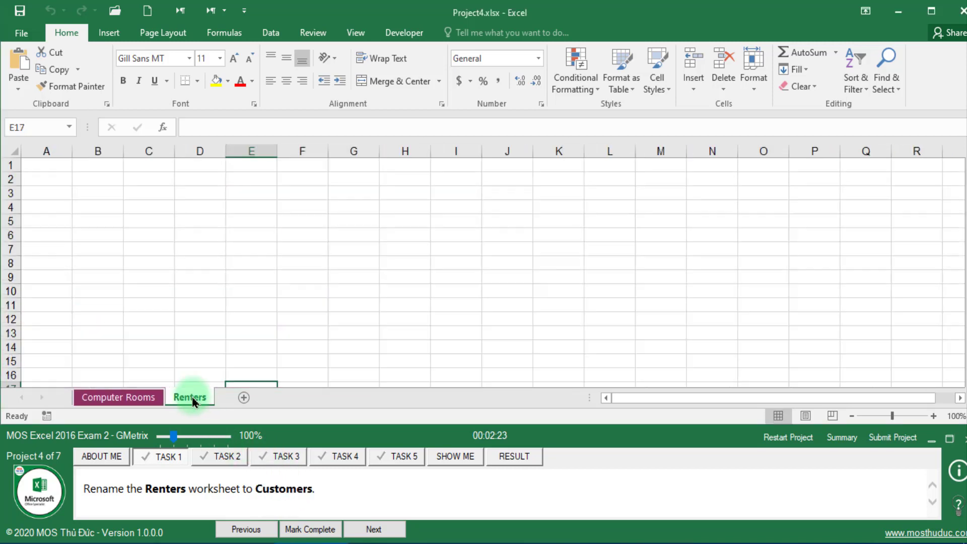
right_click(192, 400)
click(240, 260)
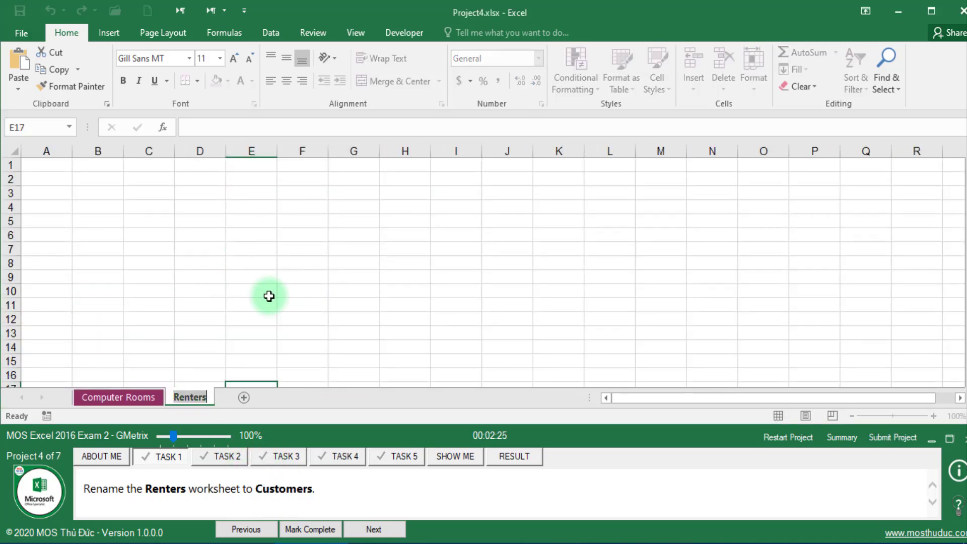
key(ctrl+v)
click(345, 402)
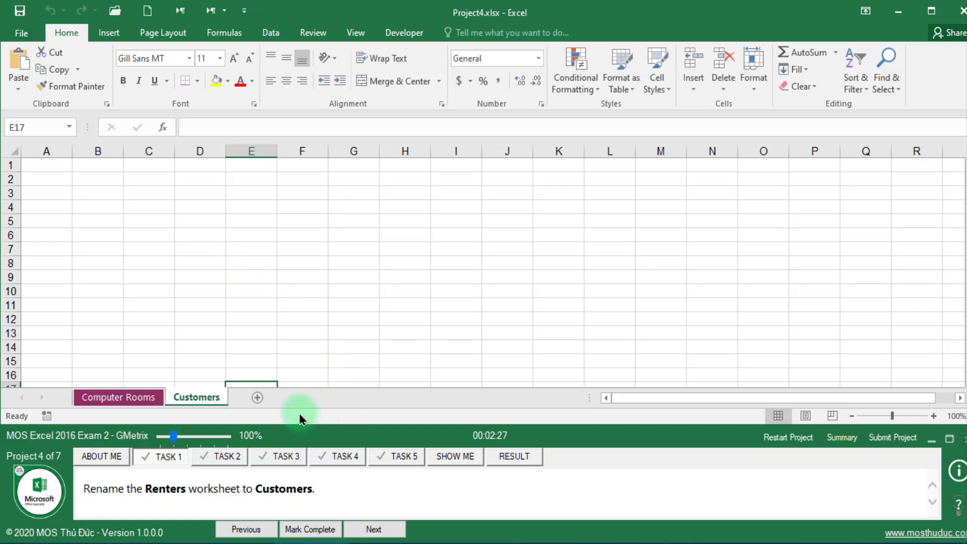
- Mark Task 1 complete, show Task 2, and select the text New Rates in its instructions
click(303, 526)
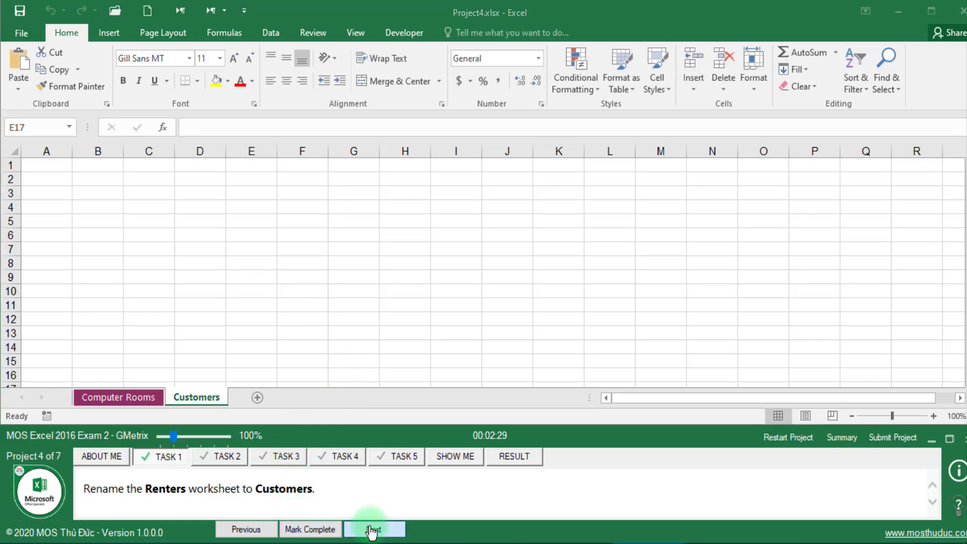
click(372, 529)
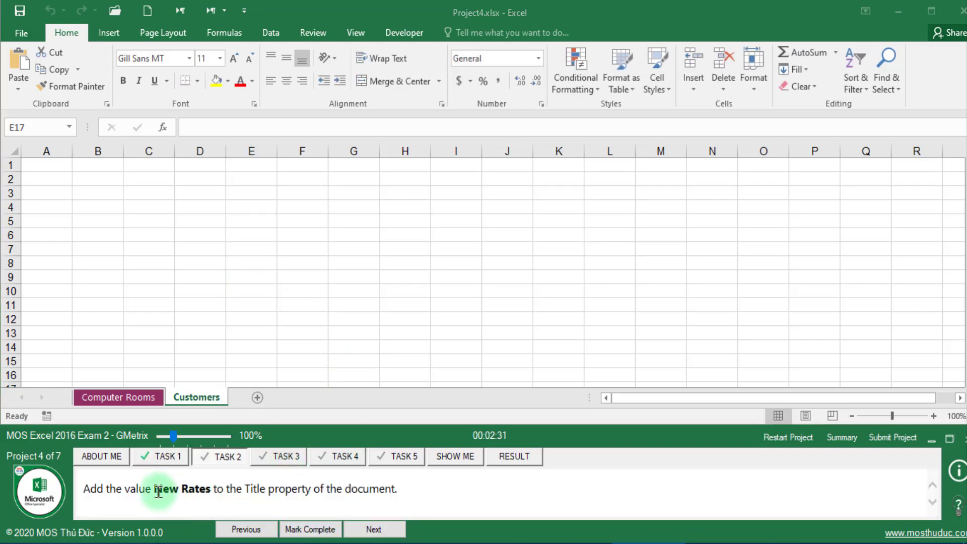
drag(154, 490, 197, 489)
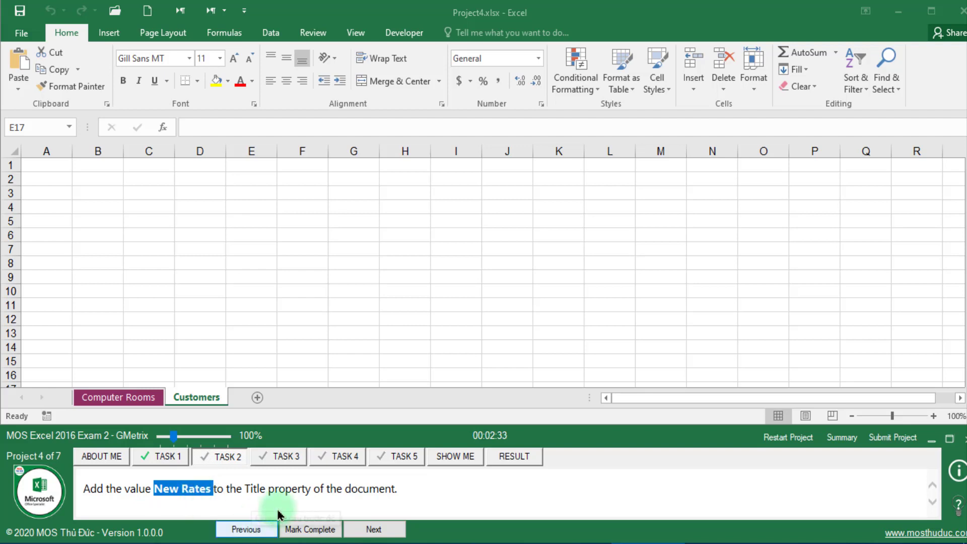
- Set the workbook's Title property to New Rates and mark Task 2 complete
click(253, 491)
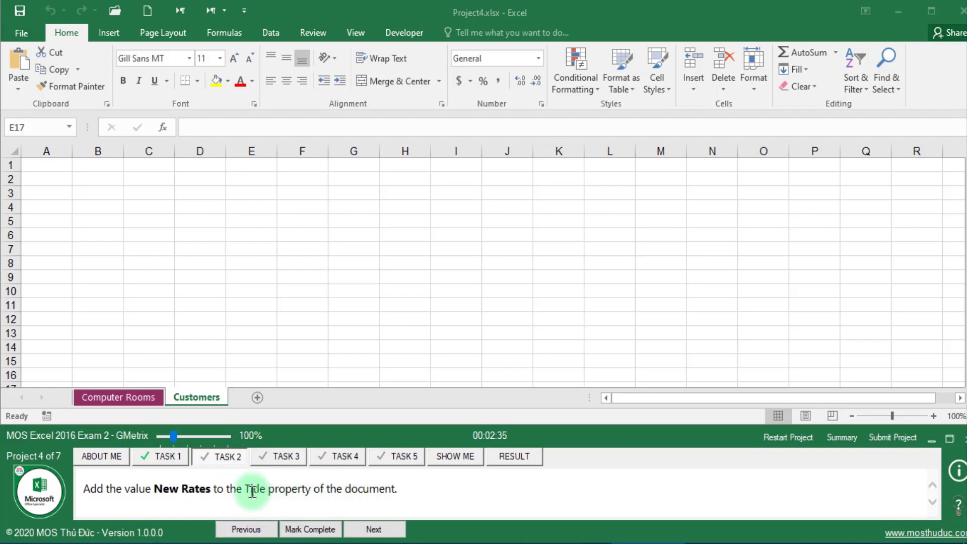
click(19, 35)
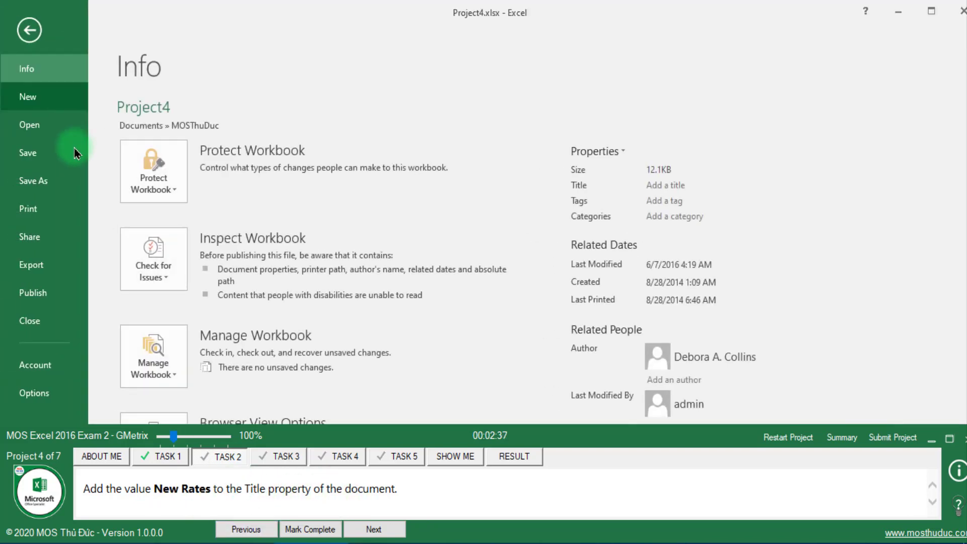
scroll(667, 375, down, 3)
click(624, 403)
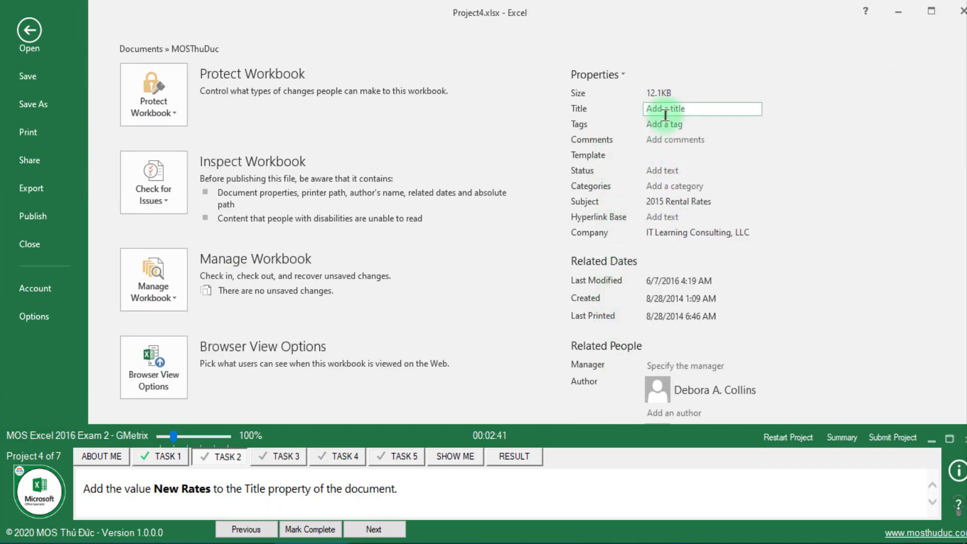
text(New Rates)
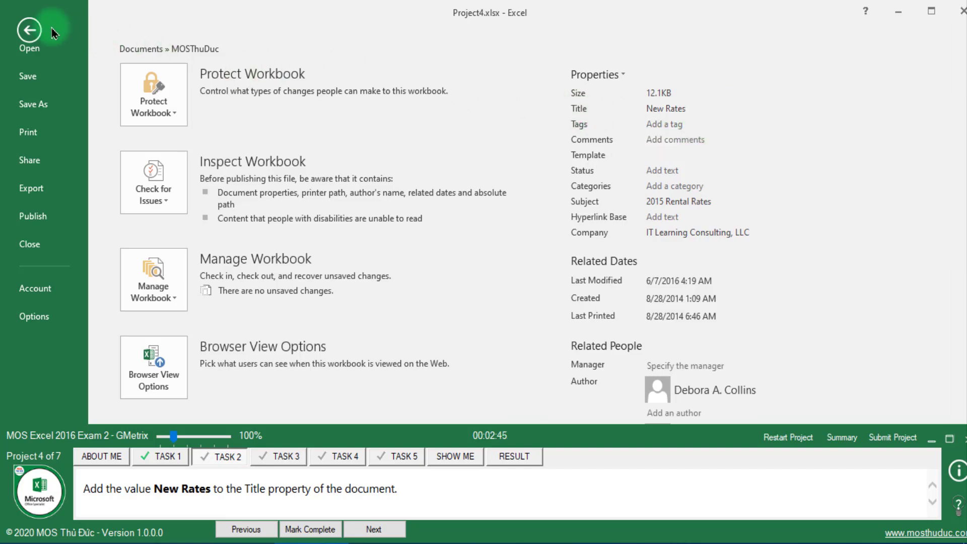
click(36, 31)
click(326, 530)
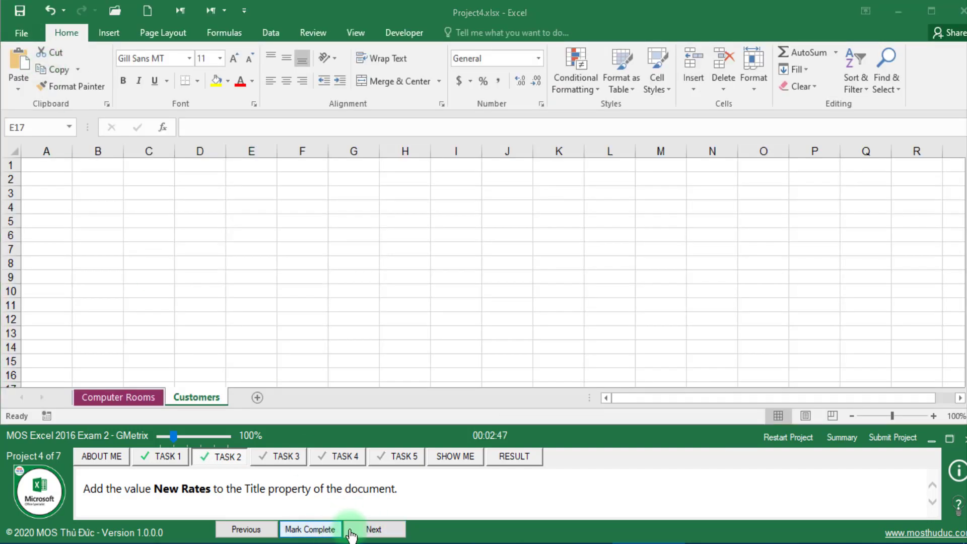
- Show Task 3 and set cells A1:F10 on the Computer Rooms worksheet as the print area
click(355, 530)
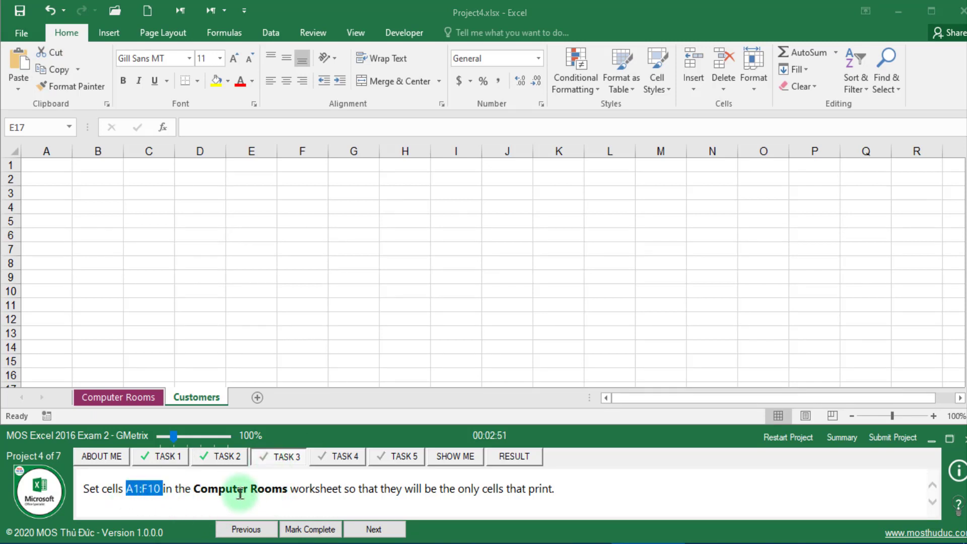
click(118, 398)
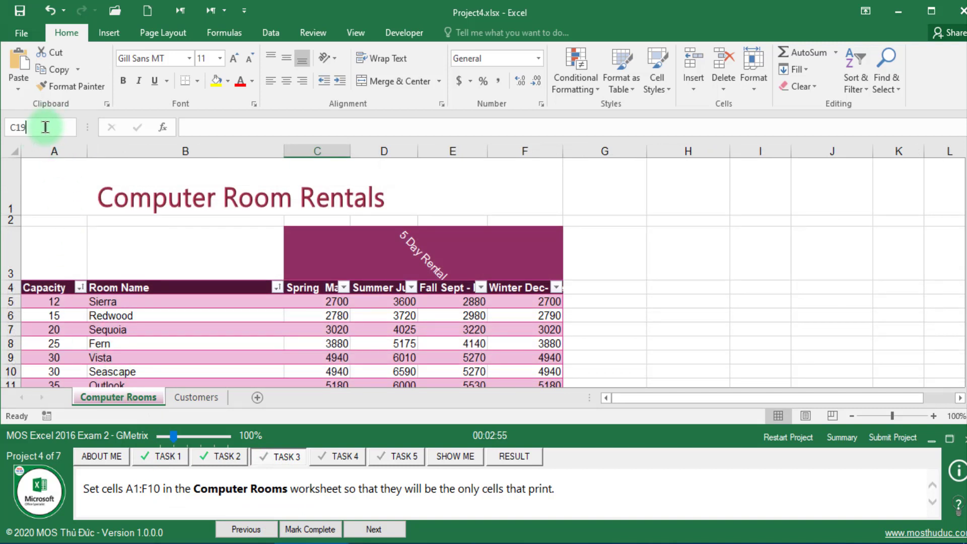
text(A1:F10)
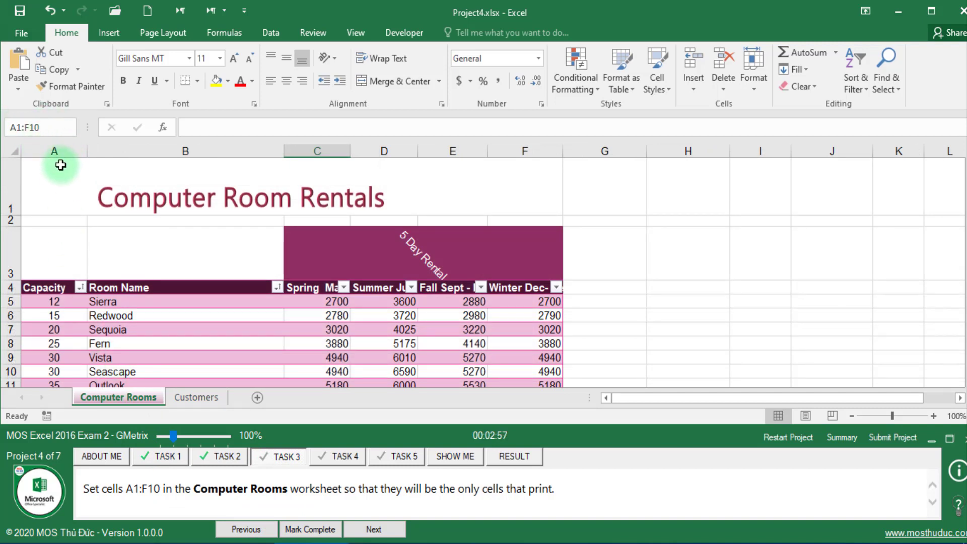
key(Return)
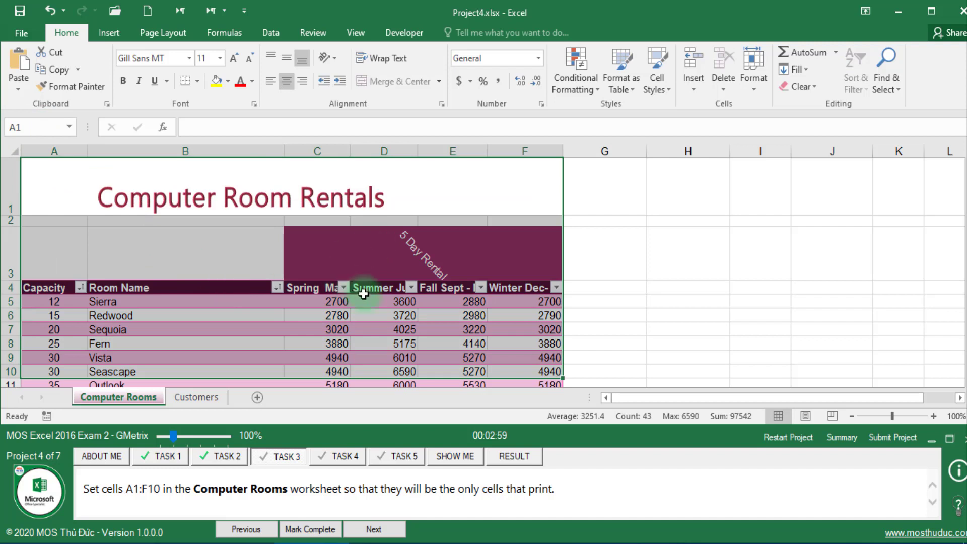
drag(405, 488, 553, 489)
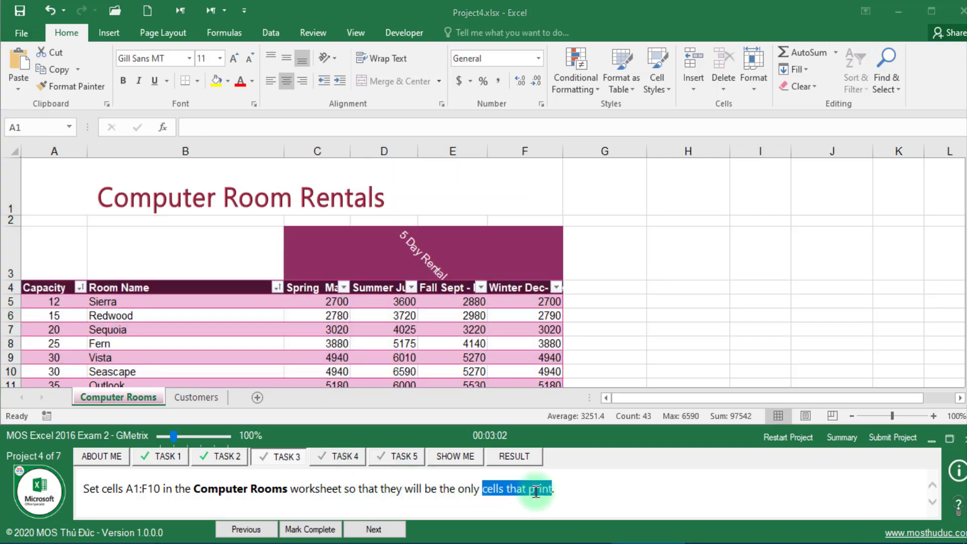
click(283, 13)
click(163, 32)
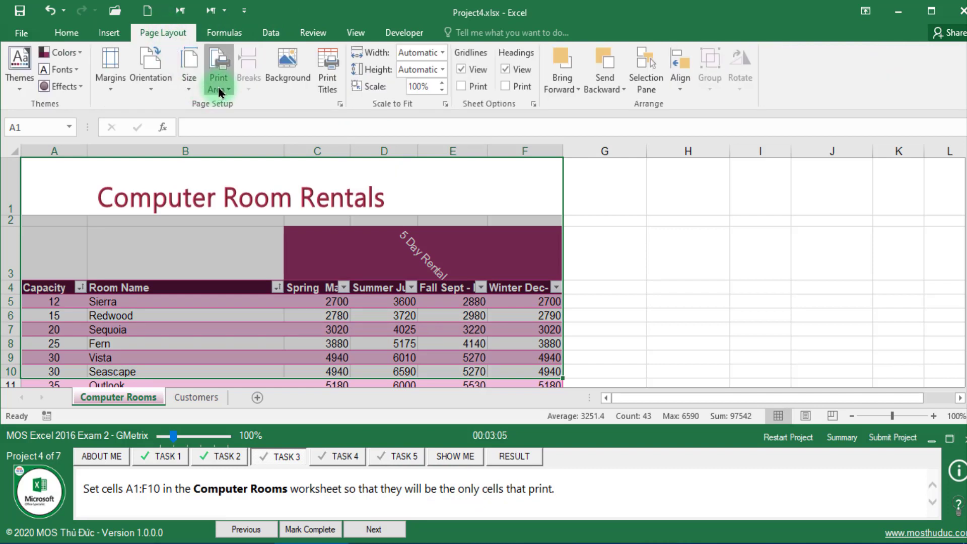
click(220, 90)
click(257, 106)
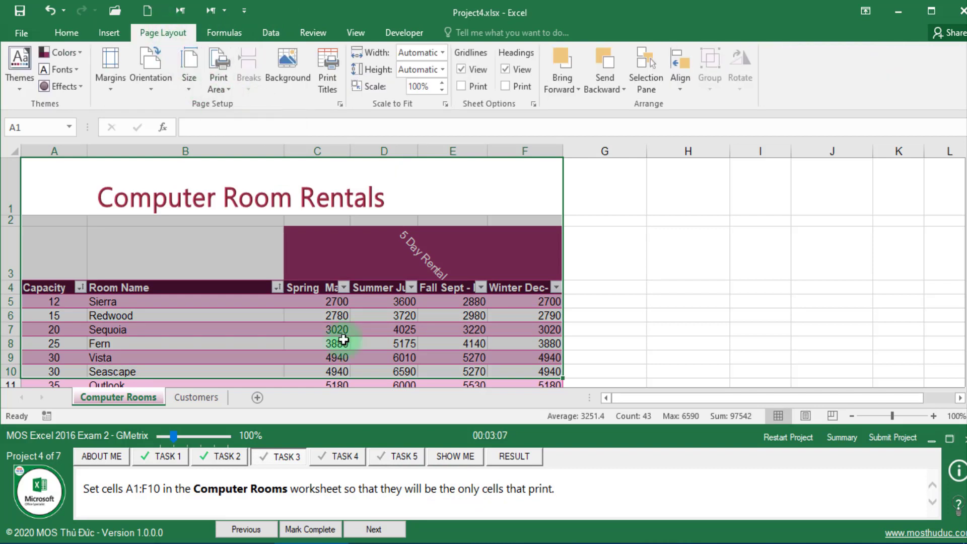
- Mark Task 3 complete, show Task 4, and select the text Rent Prices in its instructions
click(309, 529)
click(374, 530)
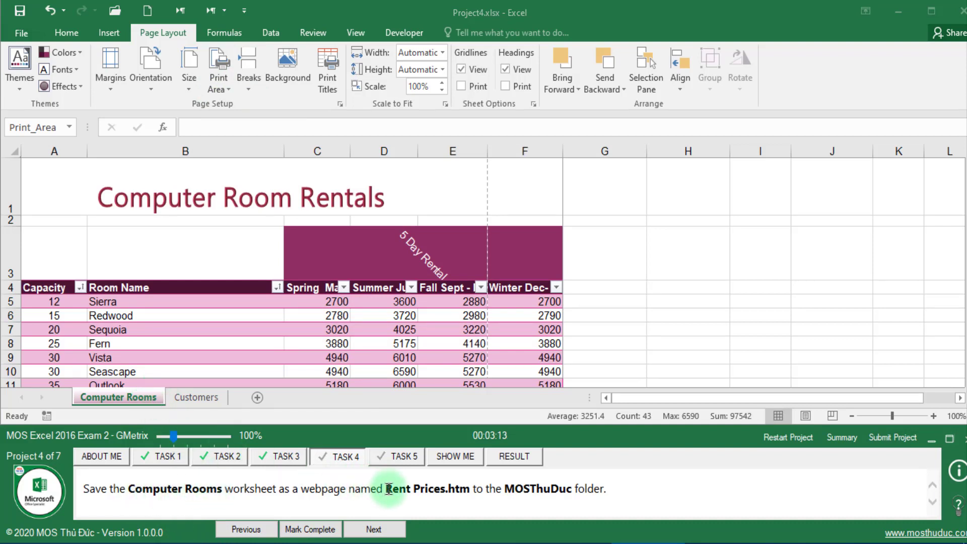
drag(418, 487, 385, 484)
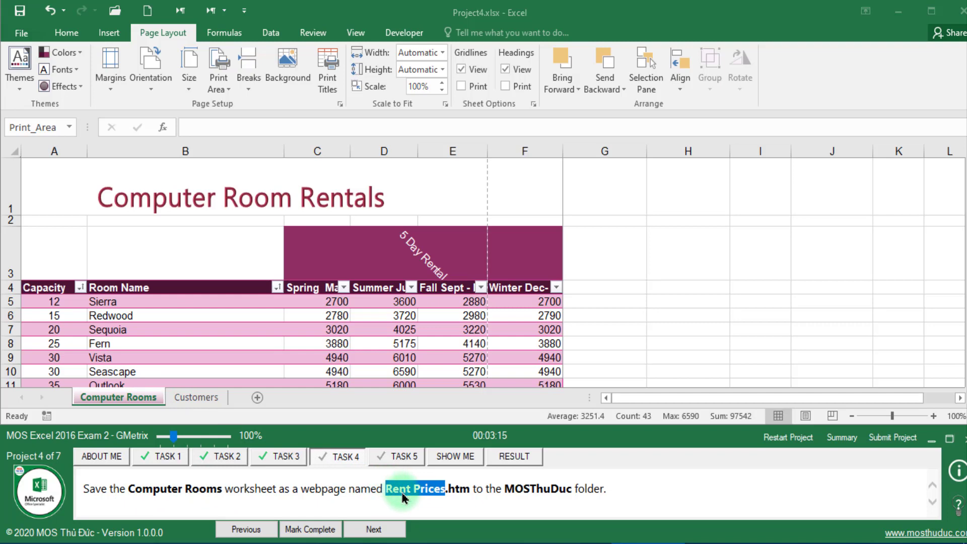
- Save the entire workbook as a Web Page named Rent Prices.htm in the MOSThuDuc folder, keeping that format
click(23, 27)
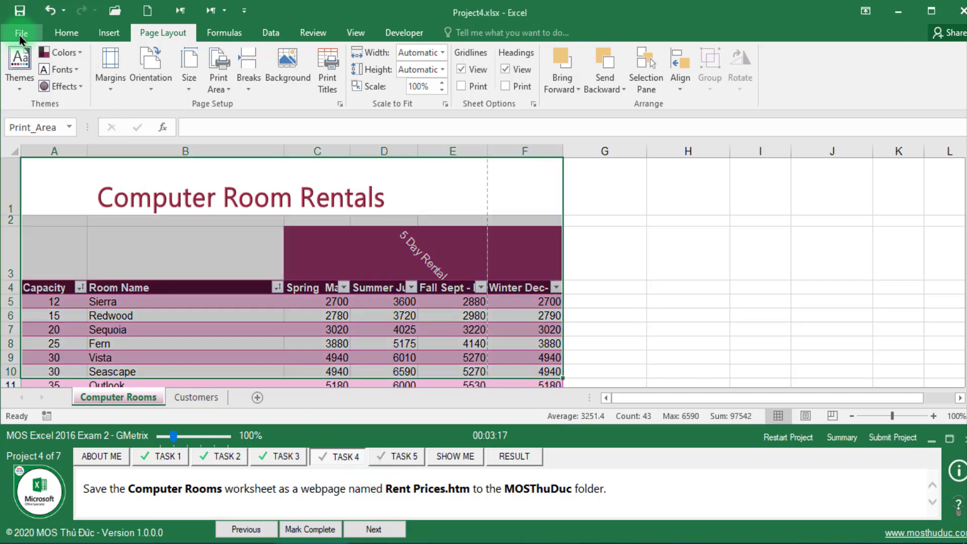
click(70, 181)
click(184, 325)
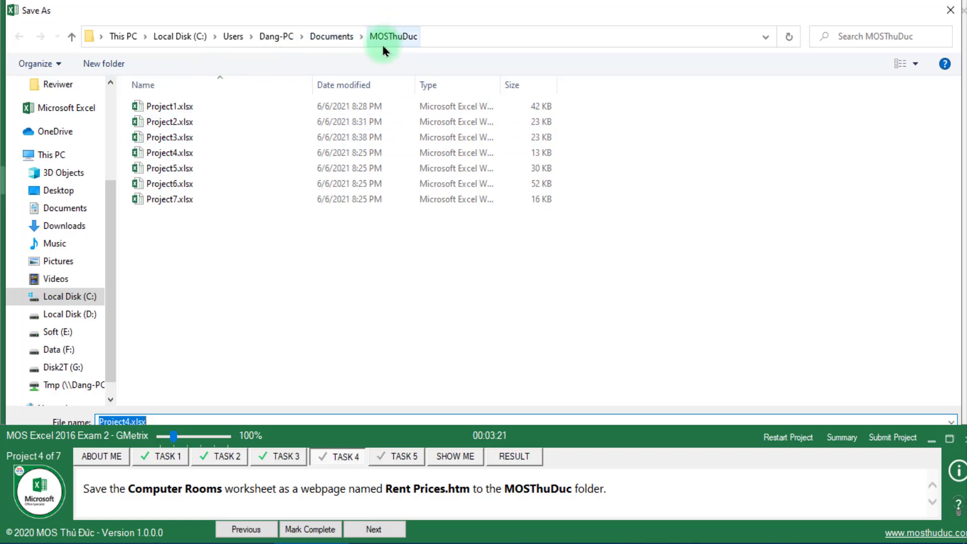
click(931, 443)
click(775, 448)
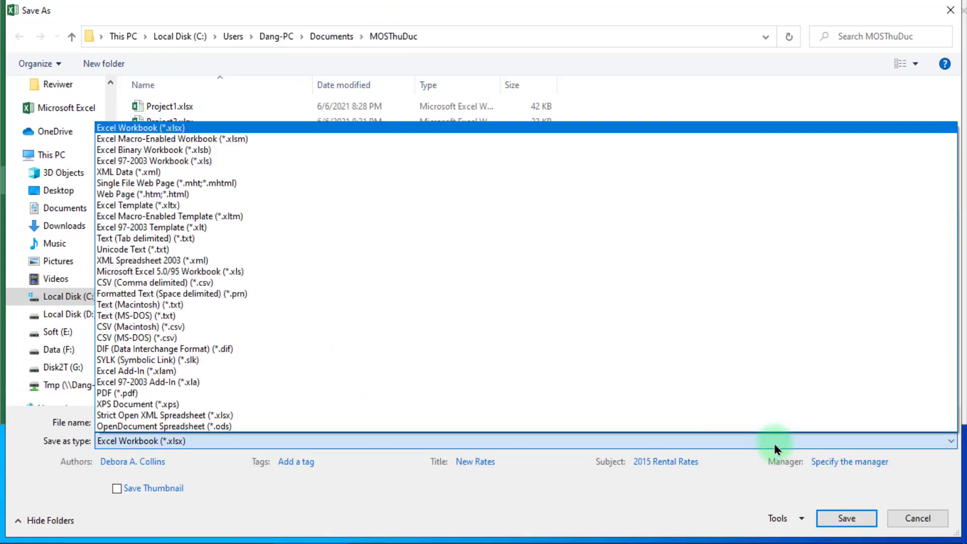
click(222, 199)
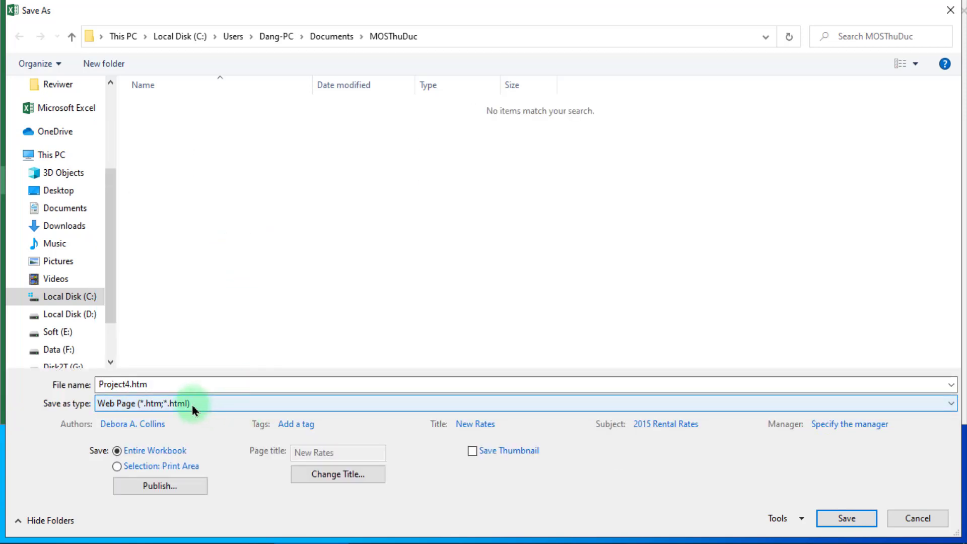
click(135, 384)
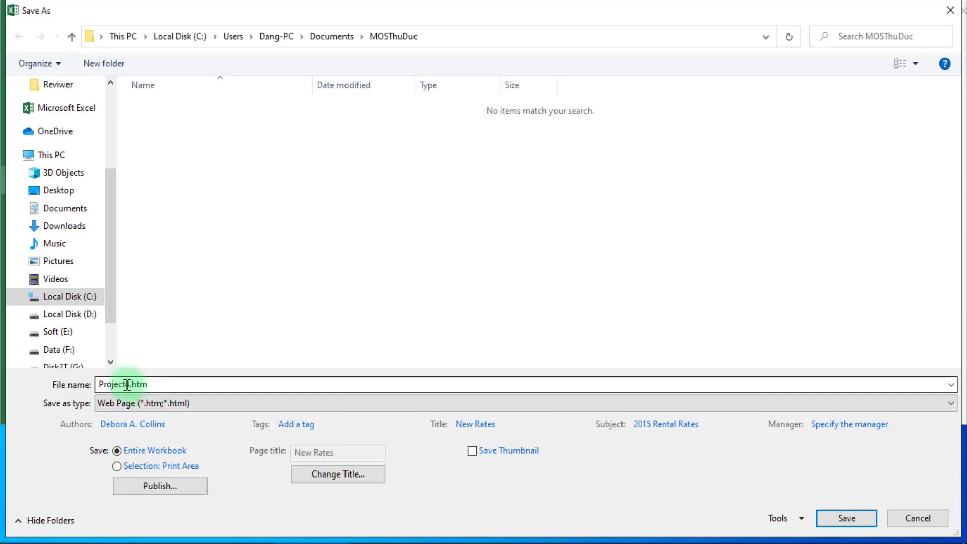
double_click(119, 383)
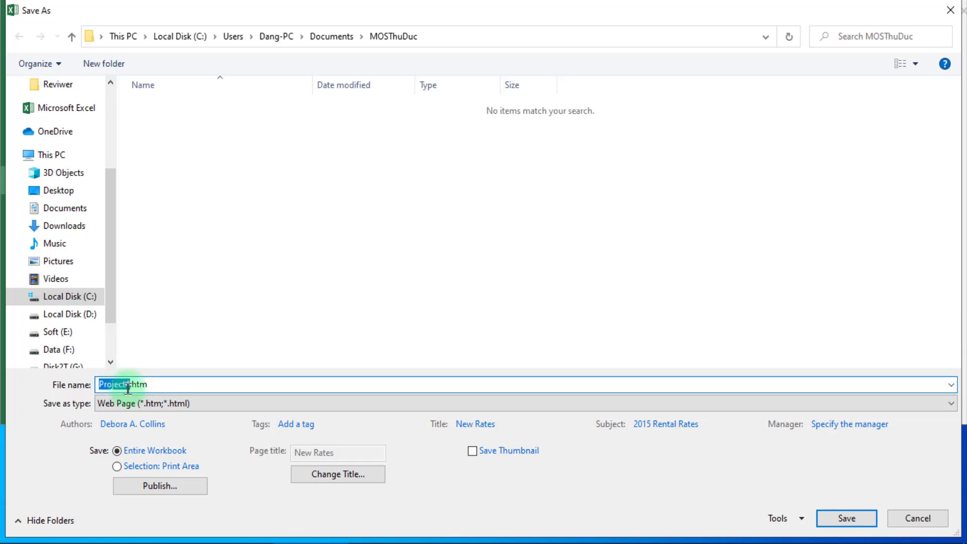
text(Rent Prices)
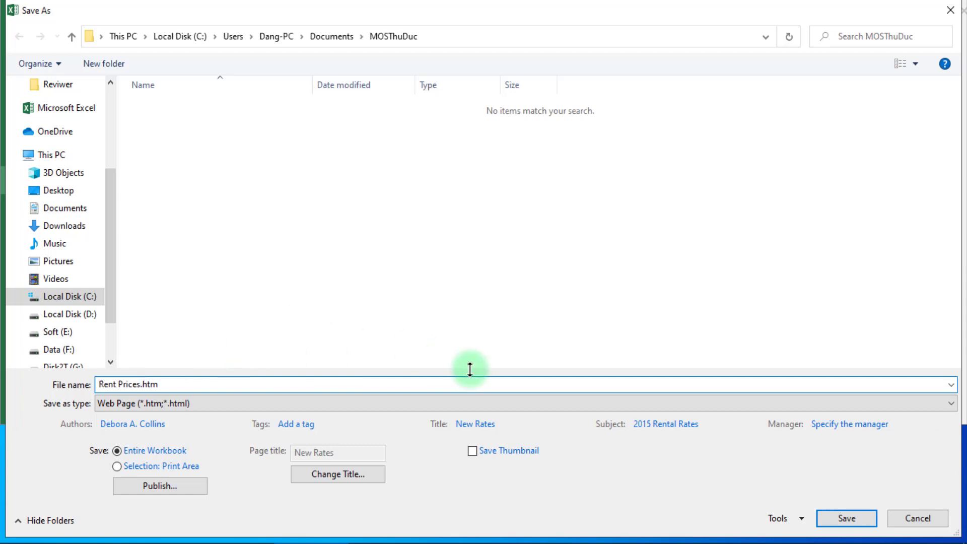
click(840, 522)
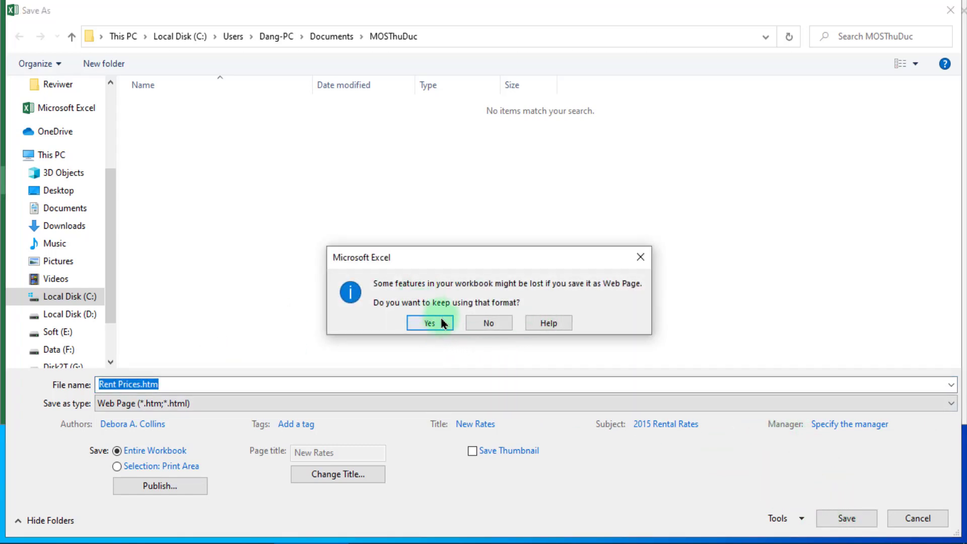
click(442, 322)
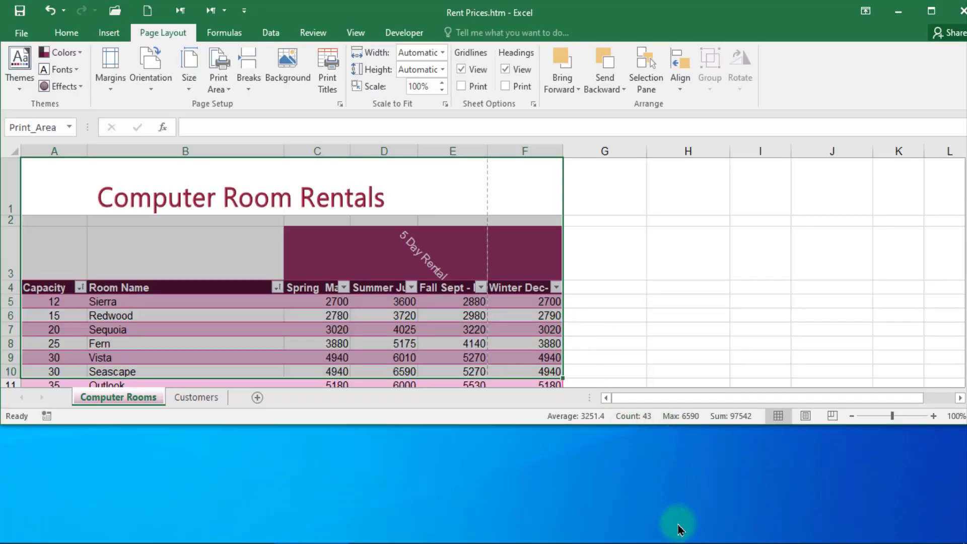
- Bring back the exam instructions, mark Task 4 complete, and show Task 5 to read its requirements
click(657, 543)
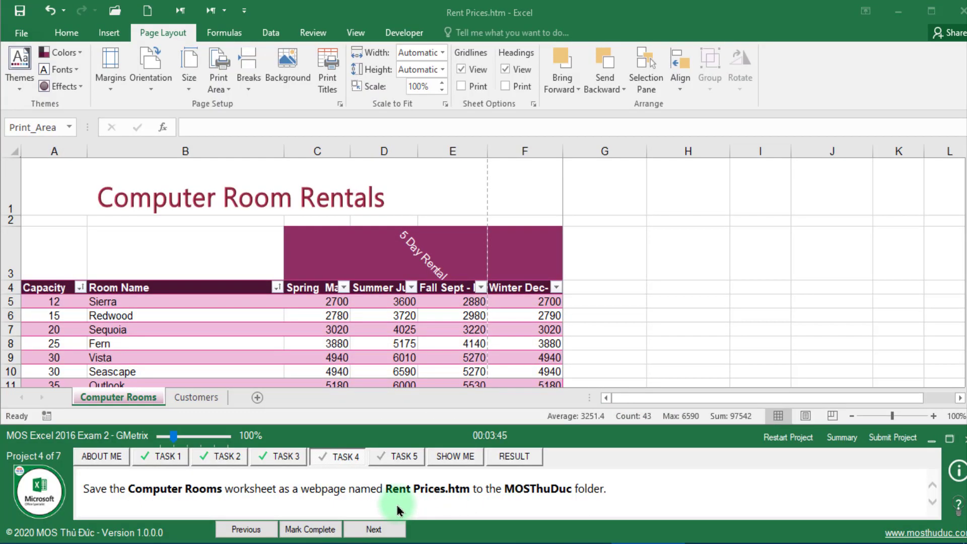
click(305, 529)
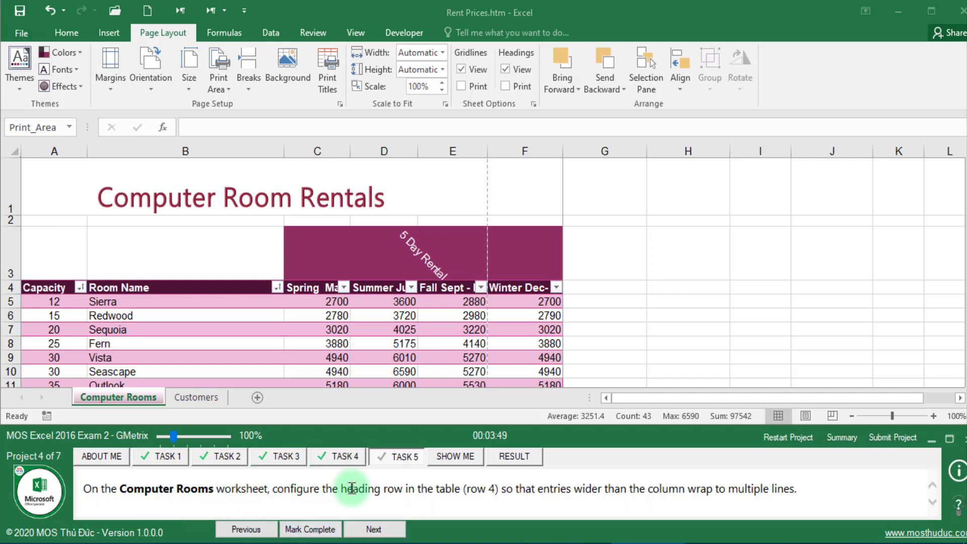
drag(436, 488, 489, 489)
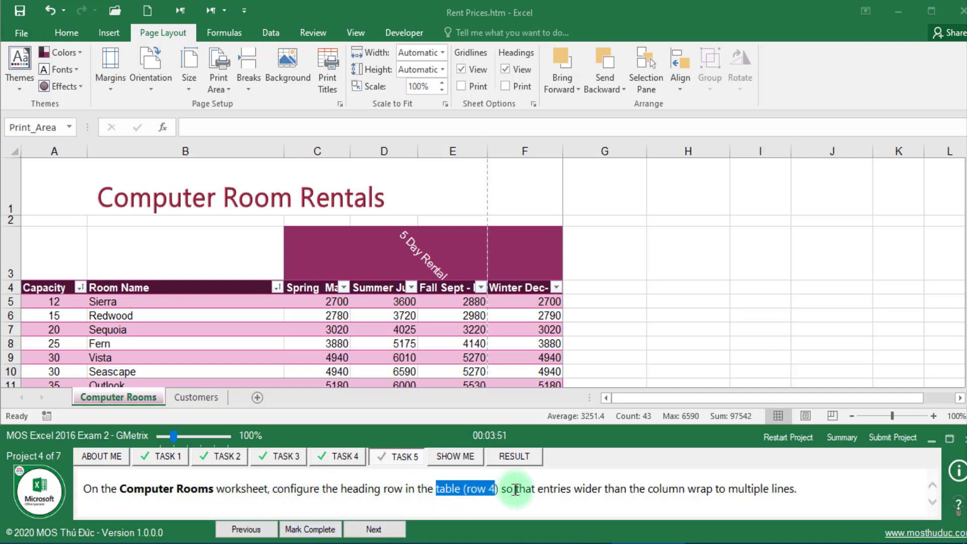
drag(583, 488, 598, 488)
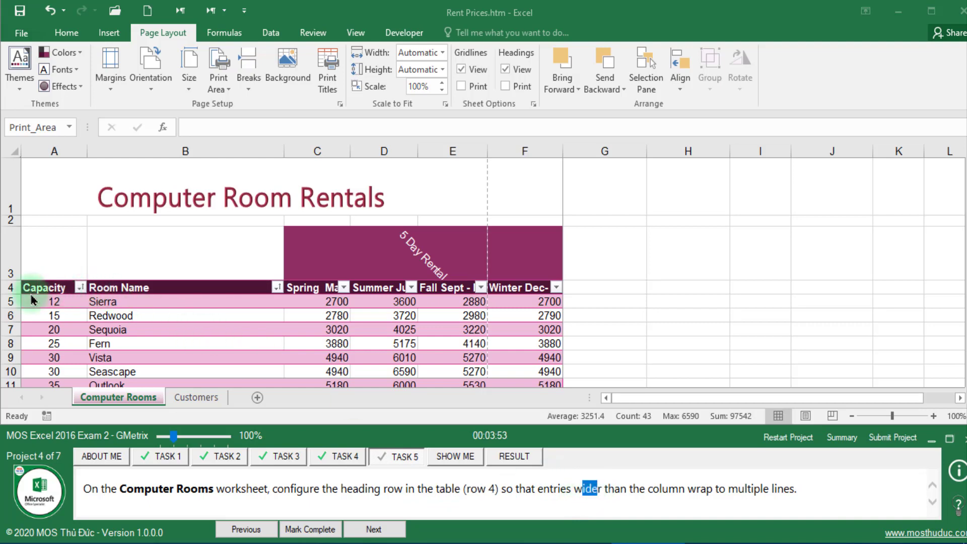
- Apply Wrap Text to the table's heading row 4 on the Computer Rooms worksheet
click(10, 288)
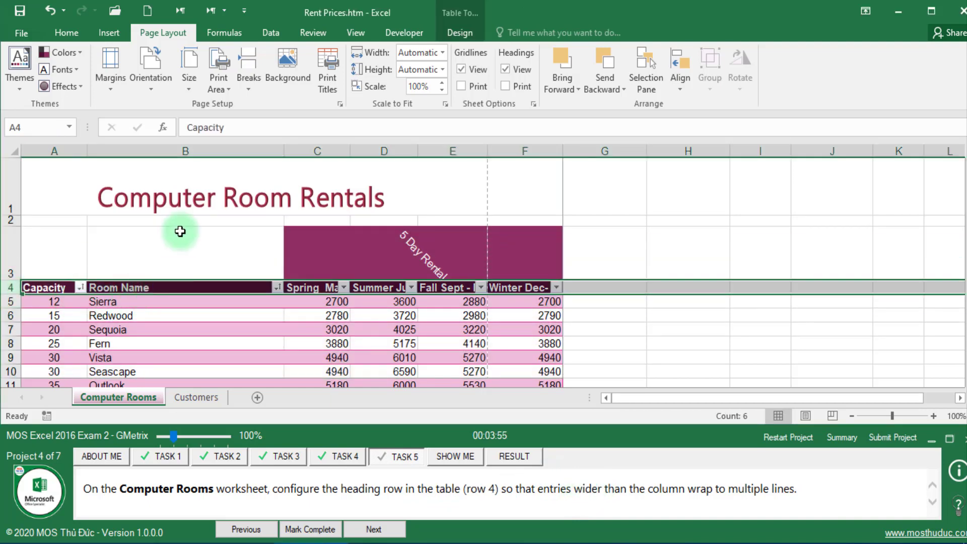
click(67, 33)
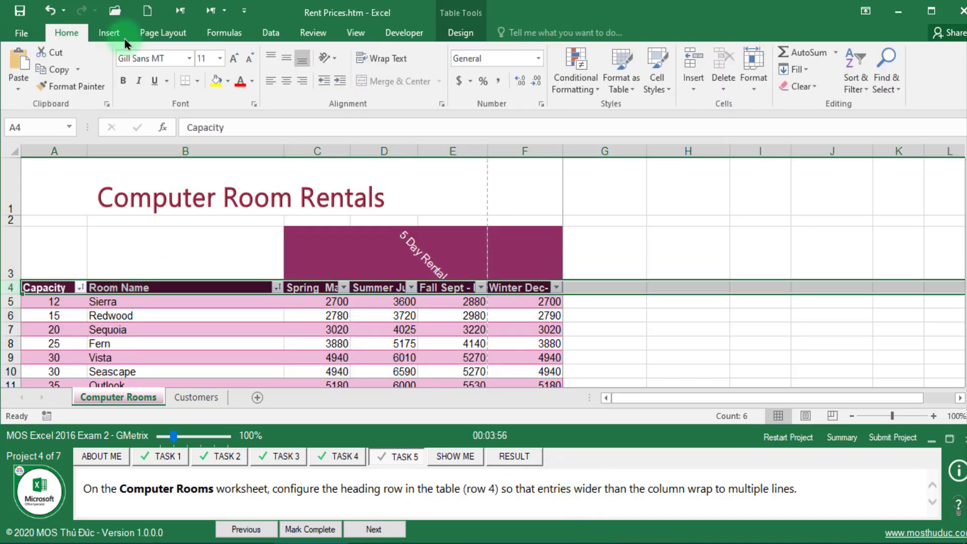
click(395, 60)
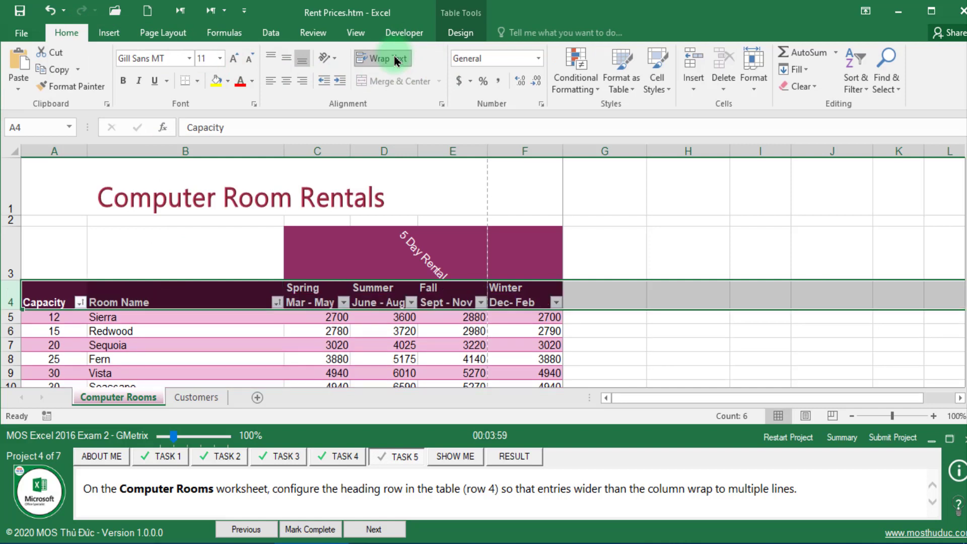
- Mark Task 5 complete and submit Project 4, saving the changes to Rent Prices.htm
click(313, 529)
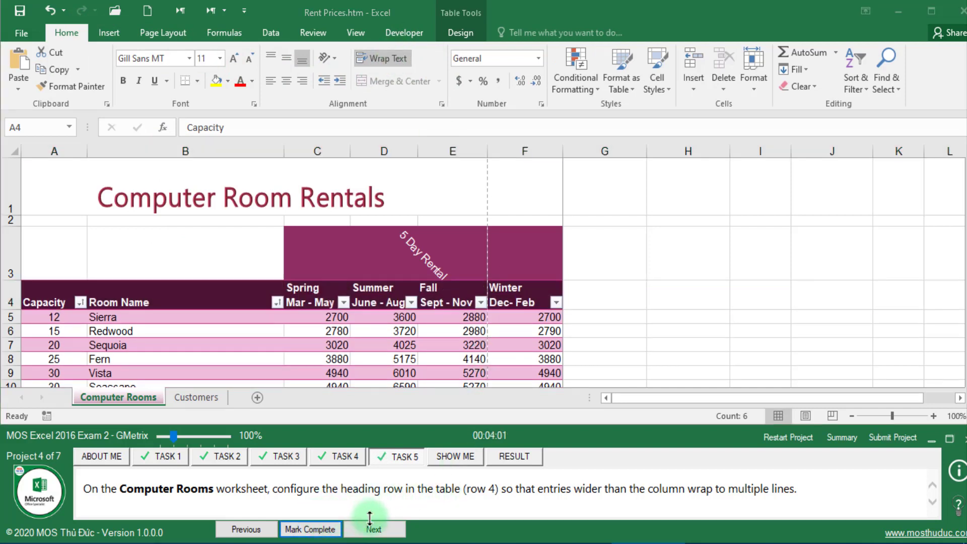
click(885, 447)
click(611, 423)
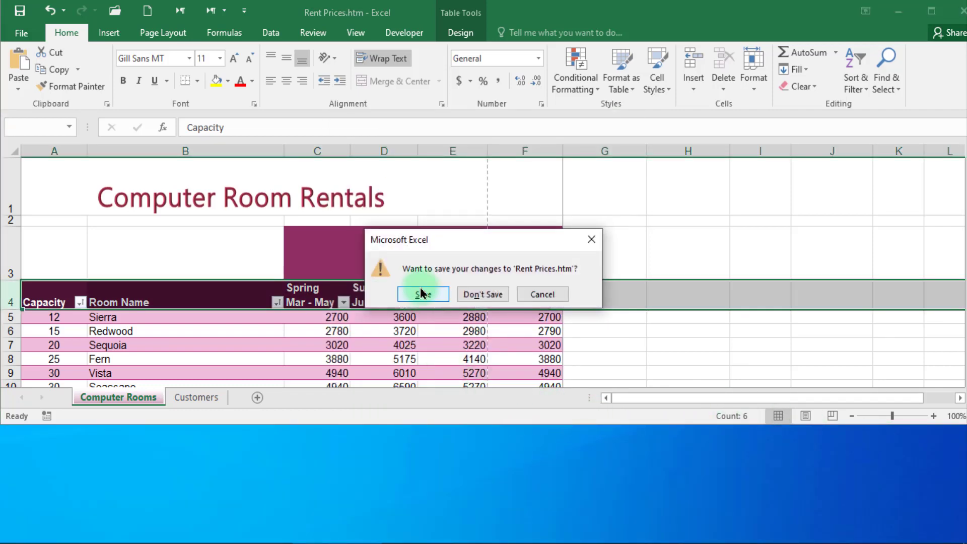
click(422, 294)
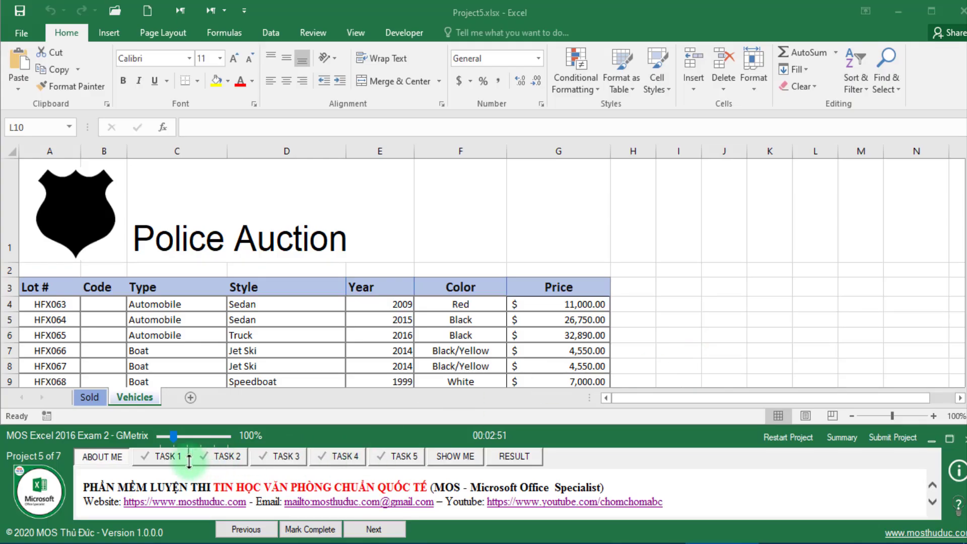
- Show Project 5's Task 1 and insert a new column before column A on the Sold worksheet
click(168, 456)
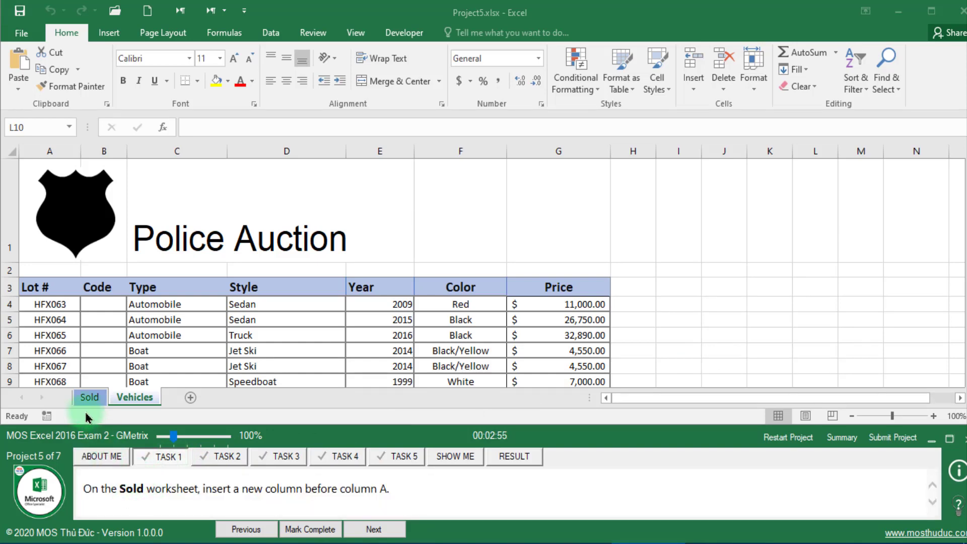
click(87, 397)
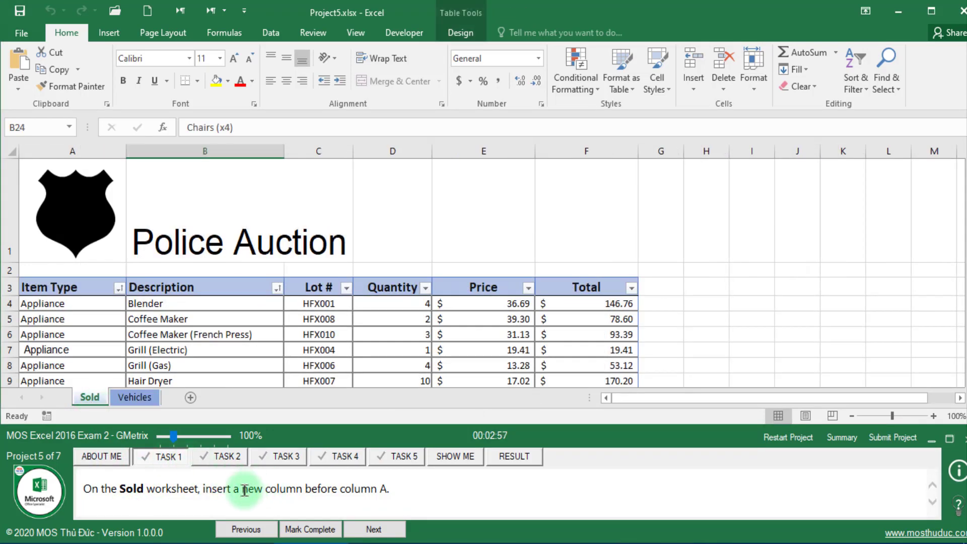
drag(245, 490, 403, 490)
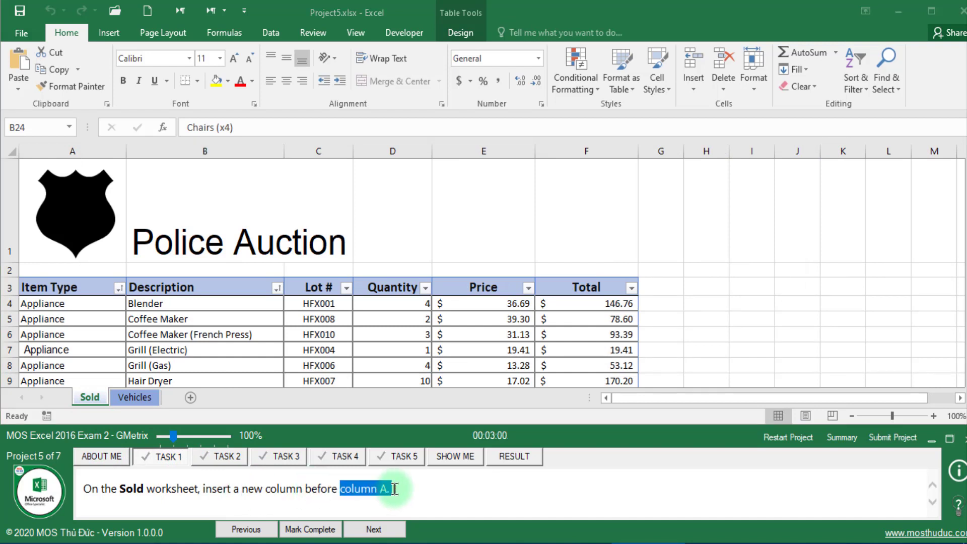
click(86, 147)
right_click(85, 147)
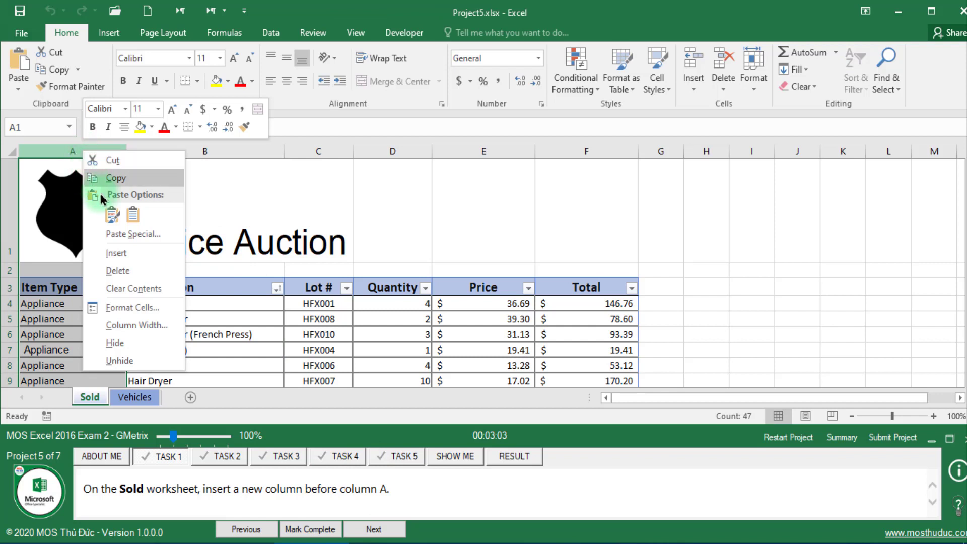
click(124, 255)
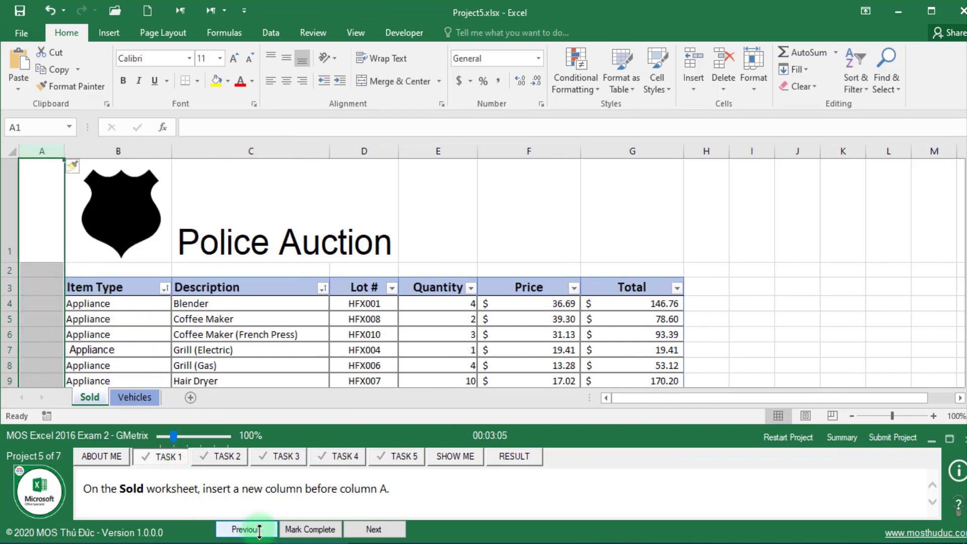
- Mark Task 1 complete and show Task 2 to read its requirements for the Sold worksheet rows
click(319, 530)
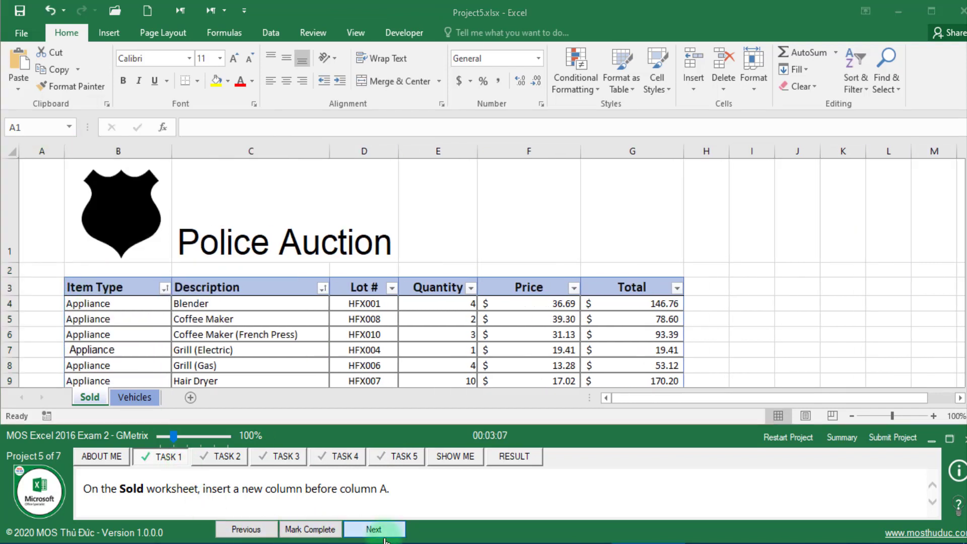
click(385, 530)
drag(120, 488, 194, 495)
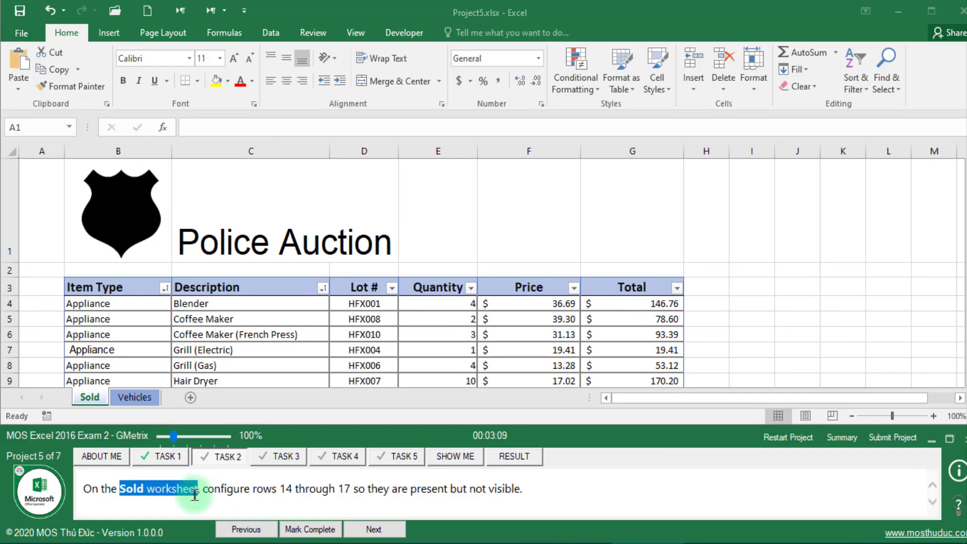
drag(280, 489, 354, 490)
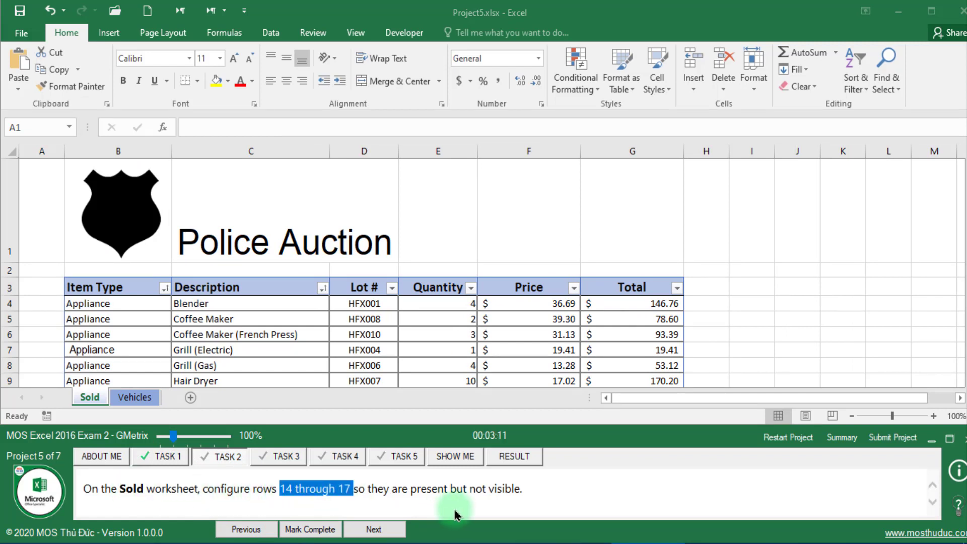
drag(451, 489, 520, 489)
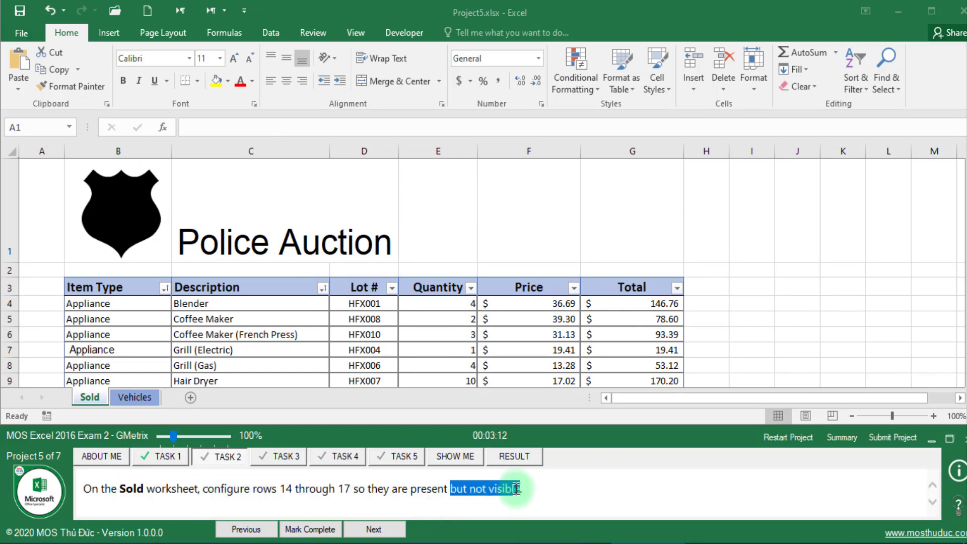
- Hide rows 14 through 17 on the Sold worksheet
click(110, 316)
scroll(109, 316, down, 3)
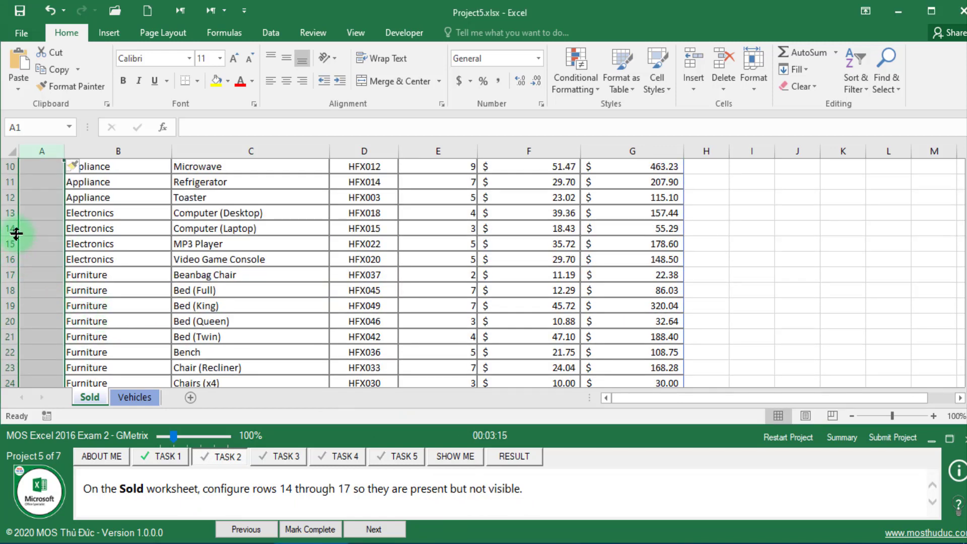
drag(10, 233, 6, 274)
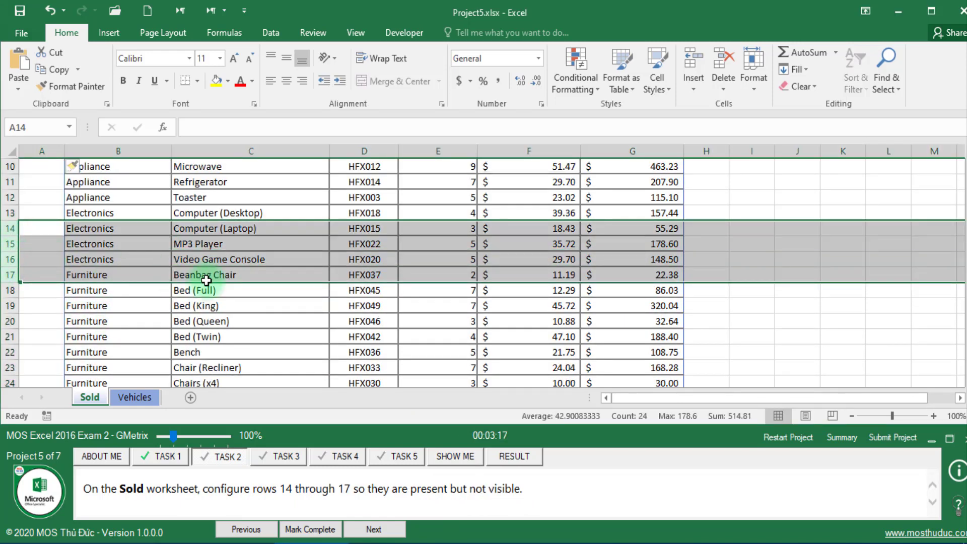
right_click(254, 253)
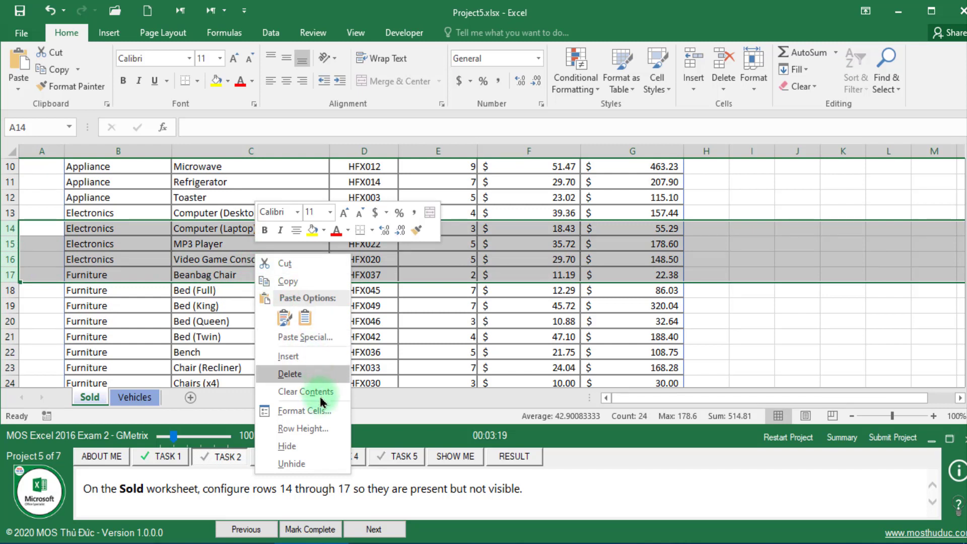
click(286, 446)
click(162, 289)
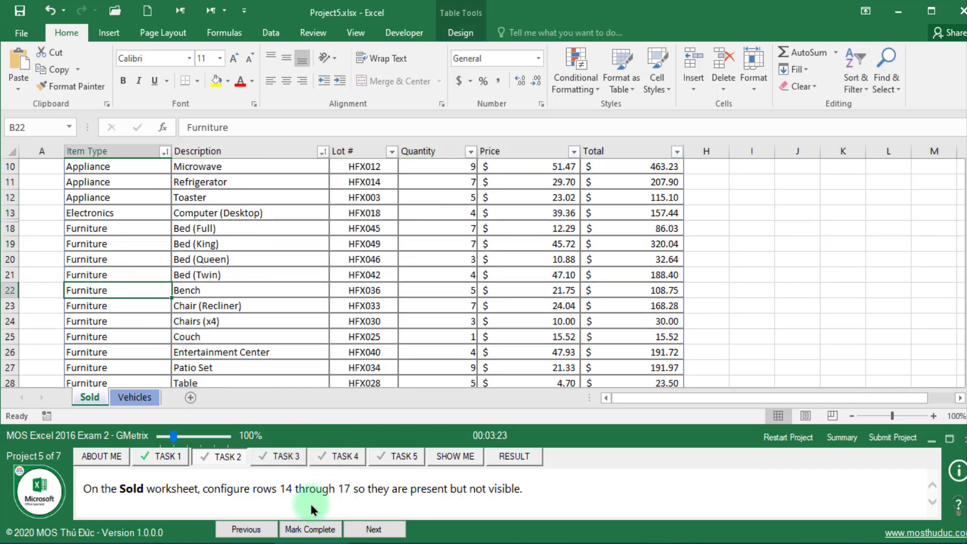
- Mark Task 2 complete, then read Task 3's subtotal requirements with the Vehicles worksheet showing
click(325, 528)
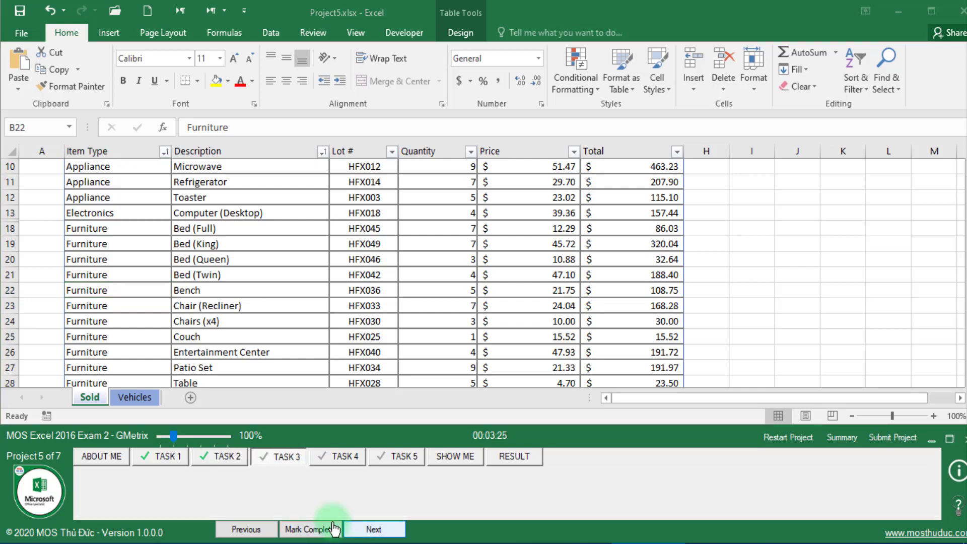
click(134, 397)
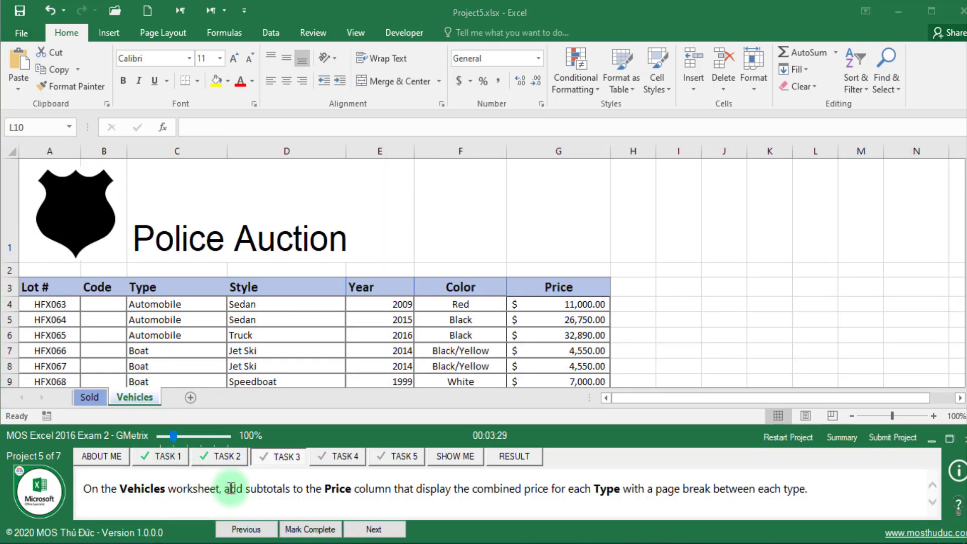
drag(258, 489, 379, 487)
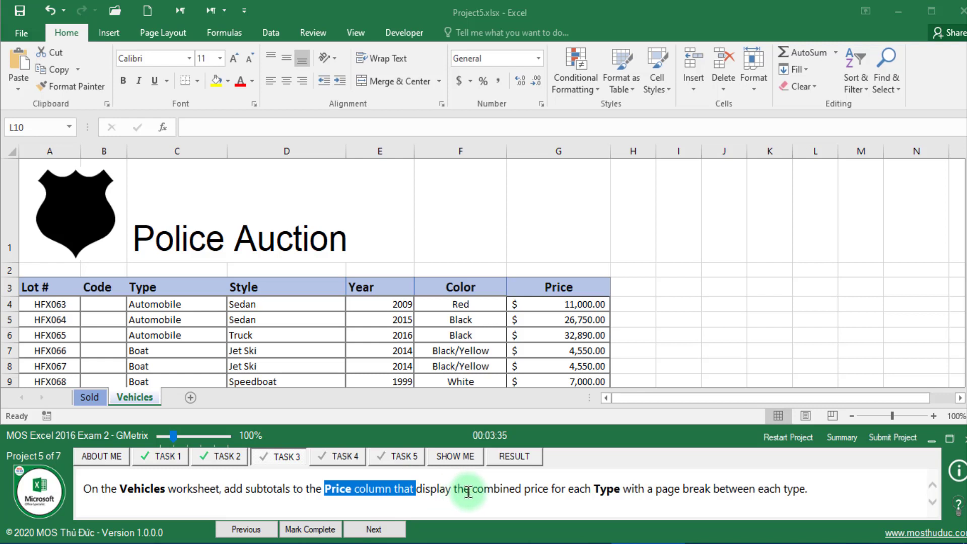
double_click(490, 496)
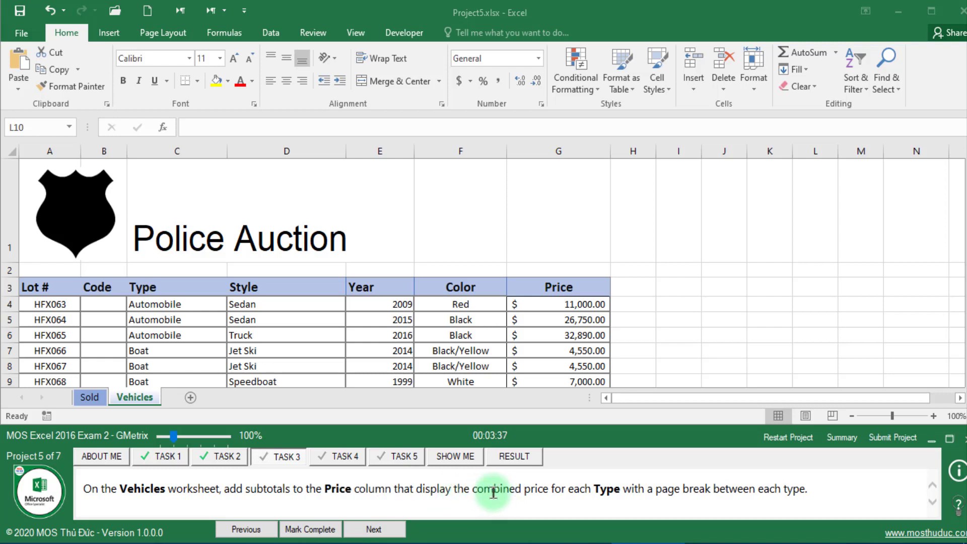
- Add Sum subtotals to the Price column of the Vehicles table at each change in Lot #, with page breaks between groups
click(369, 351)
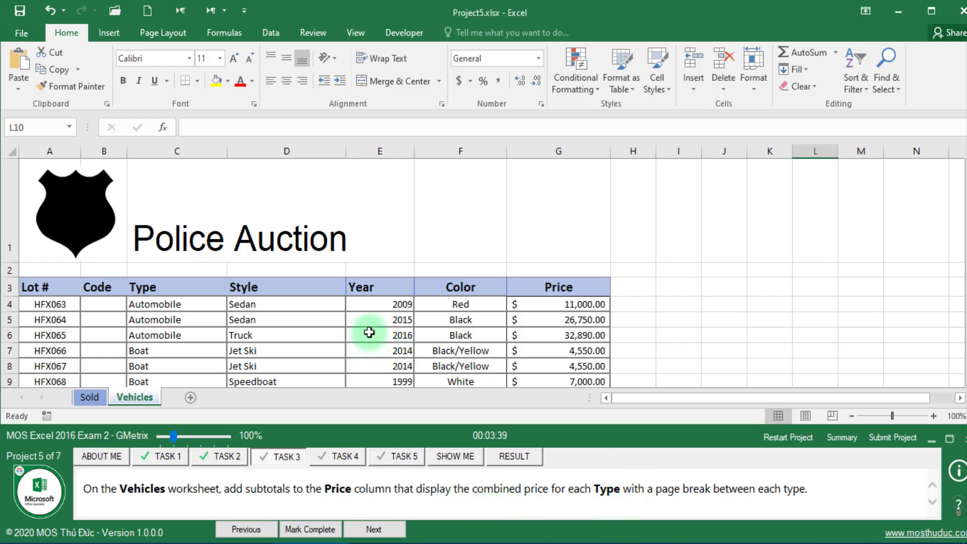
click(369, 332)
click(280, 36)
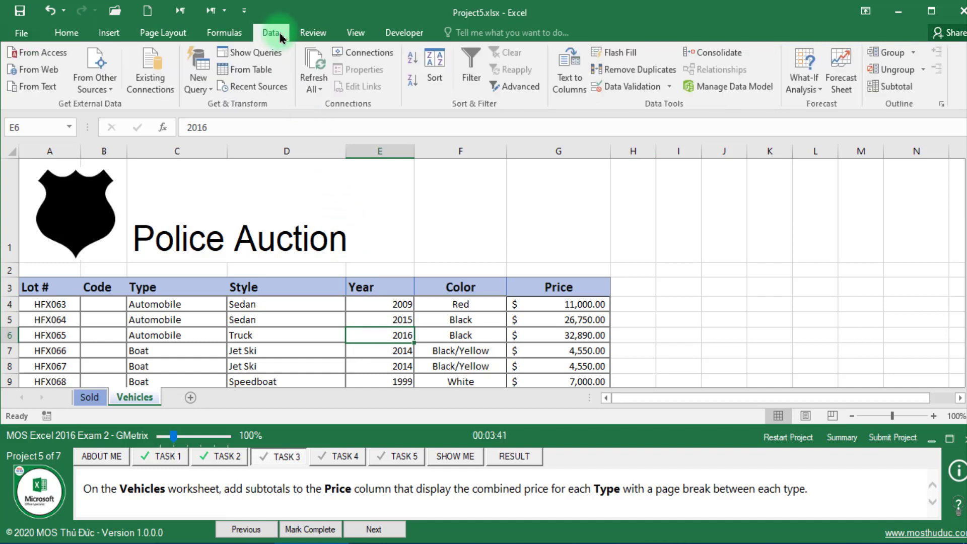
click(904, 94)
drag(740, 71, 728, 143)
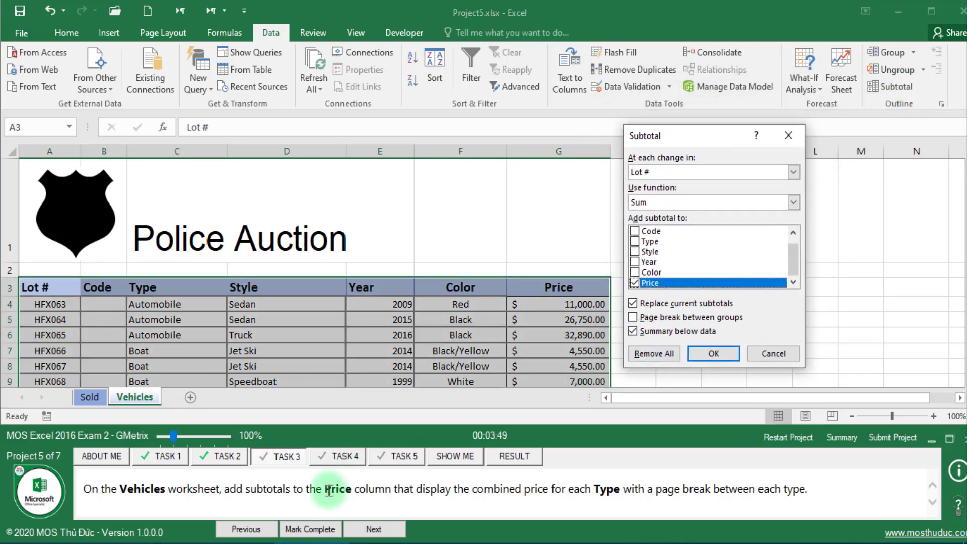
drag(323, 489, 393, 488)
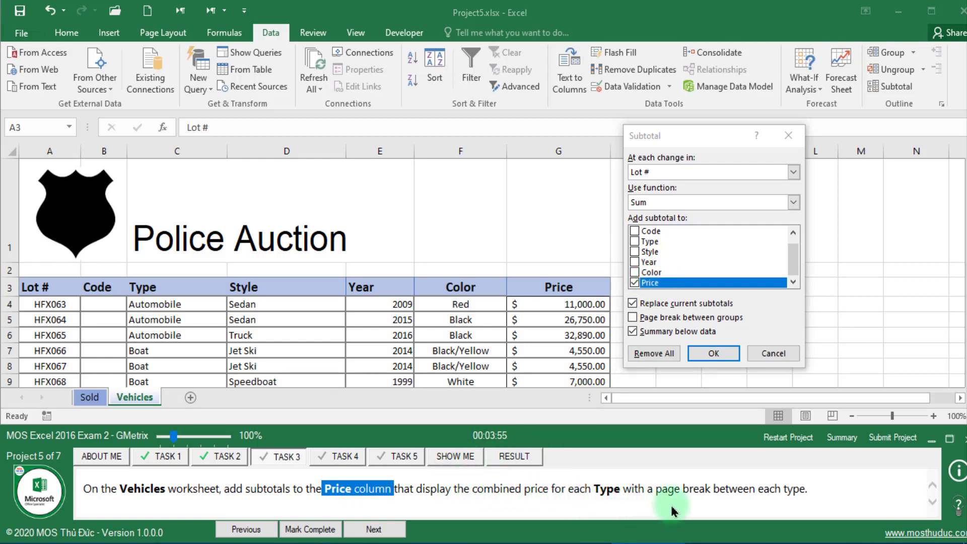
drag(659, 493, 805, 489)
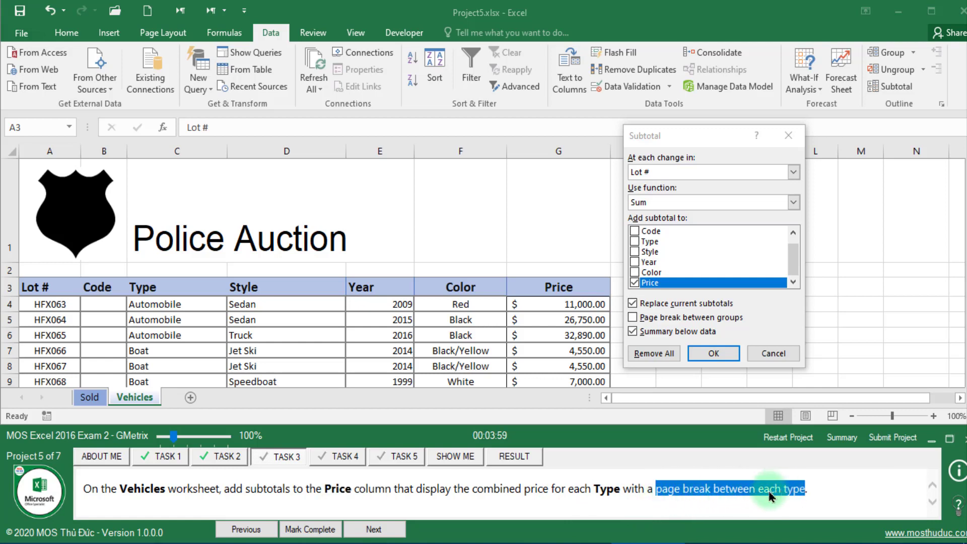
click(633, 319)
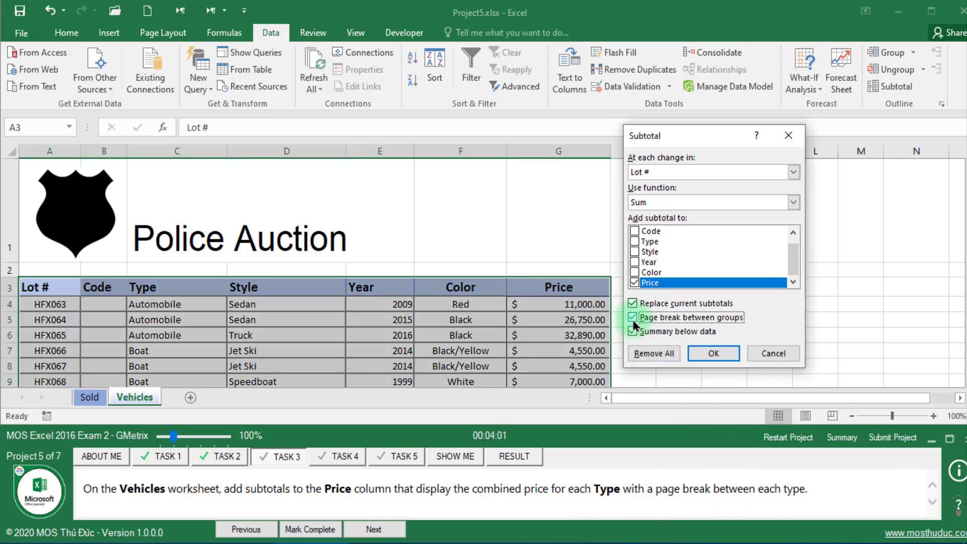
click(707, 356)
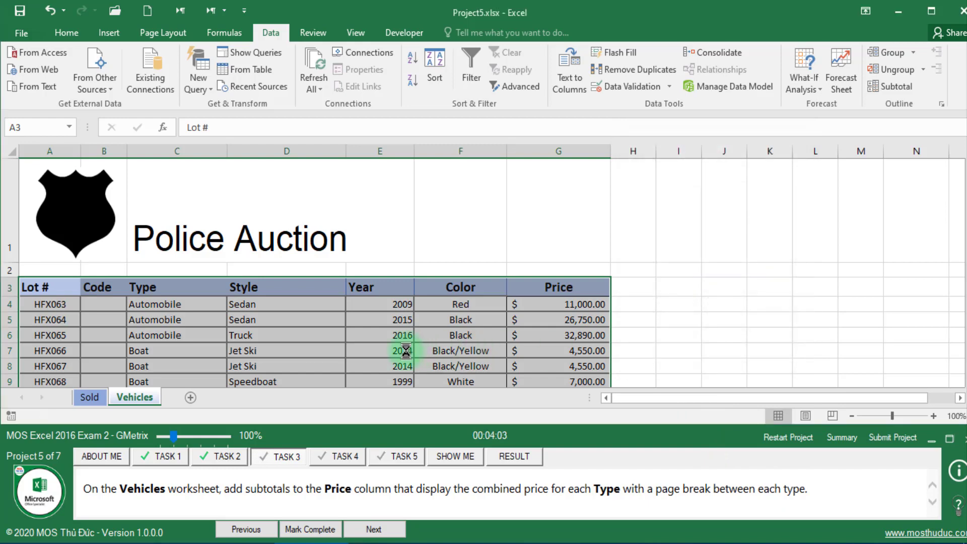
scroll(250, 345, down, 5)
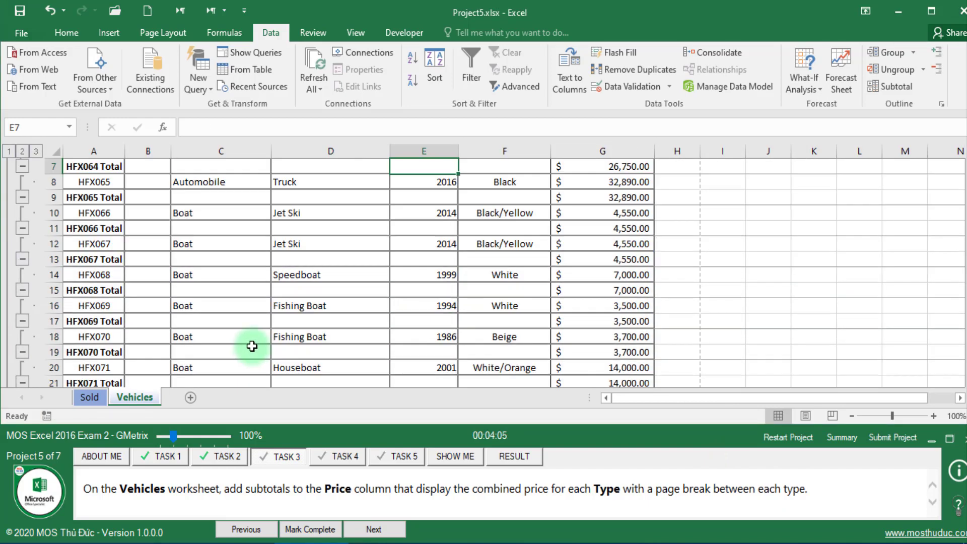
scroll(181, 302, down, 2)
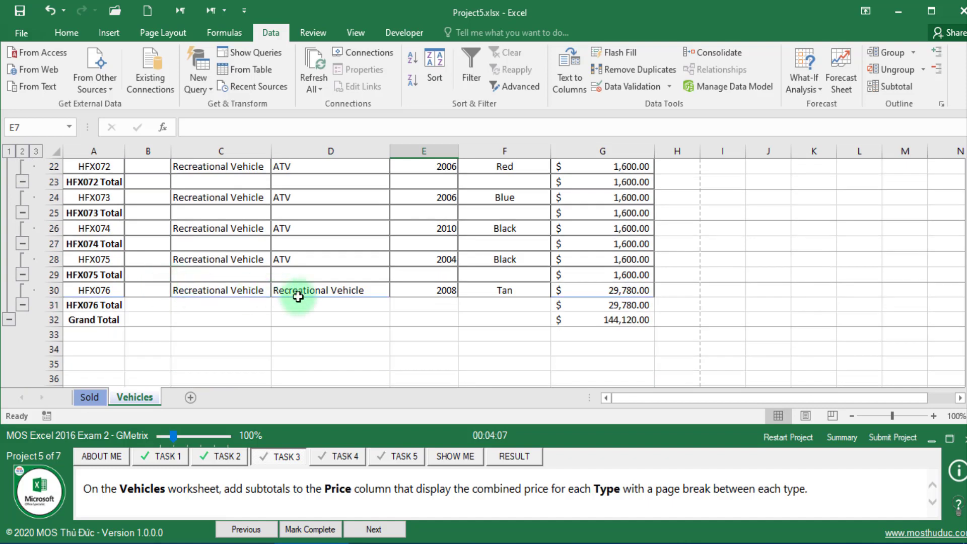
scroll(390, 274, up, 3)
scroll(393, 276, up, 3)
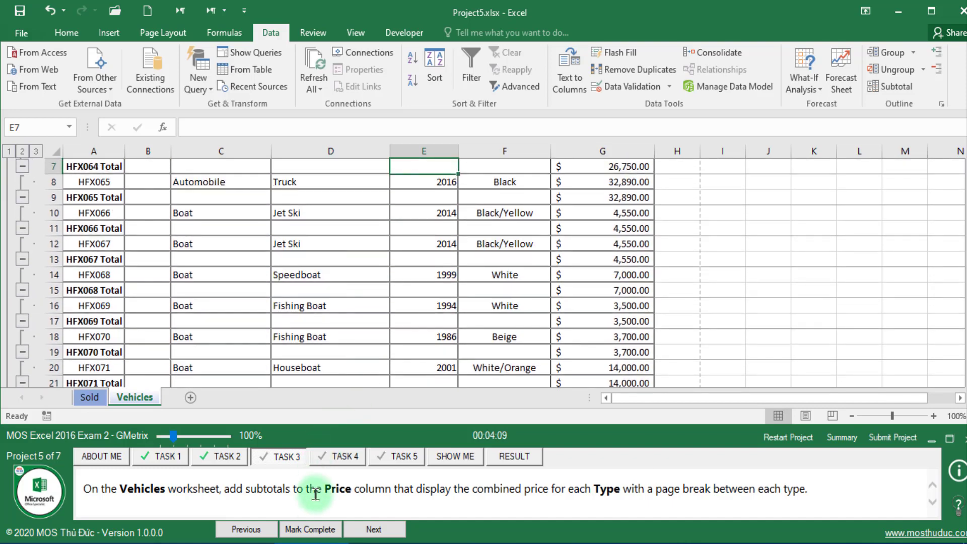
- Mark Task 3 complete and read Task 4's row shading requirements with the Sold worksheet showing
click(312, 529)
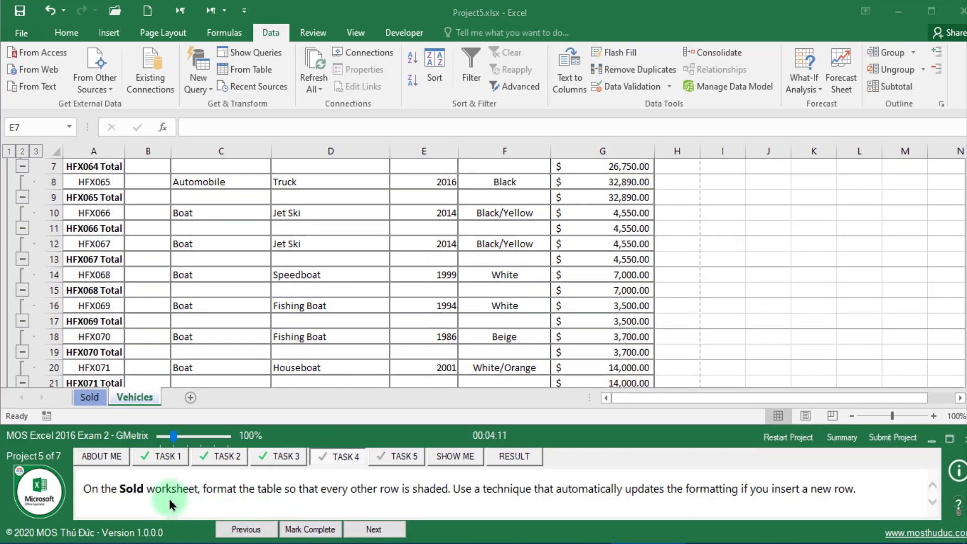
click(90, 397)
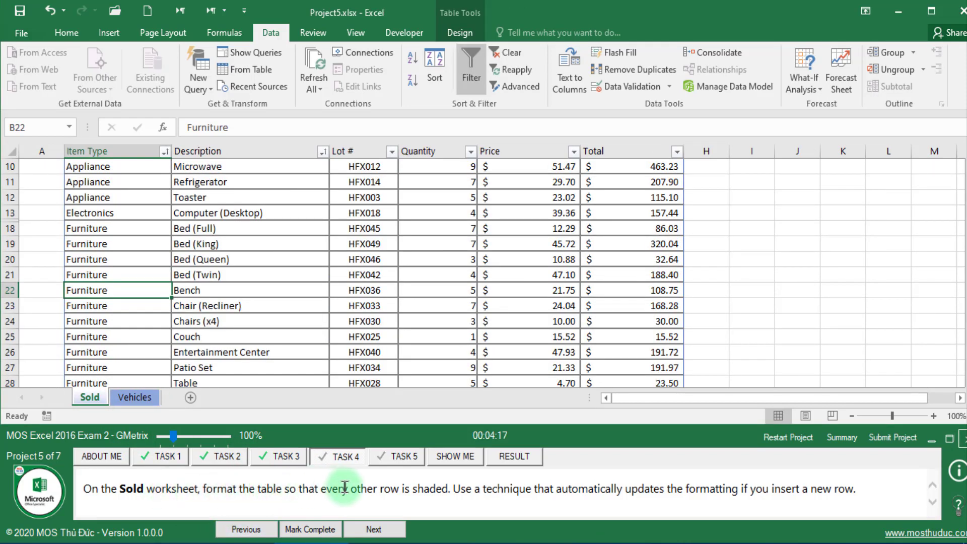
drag(372, 489, 429, 484)
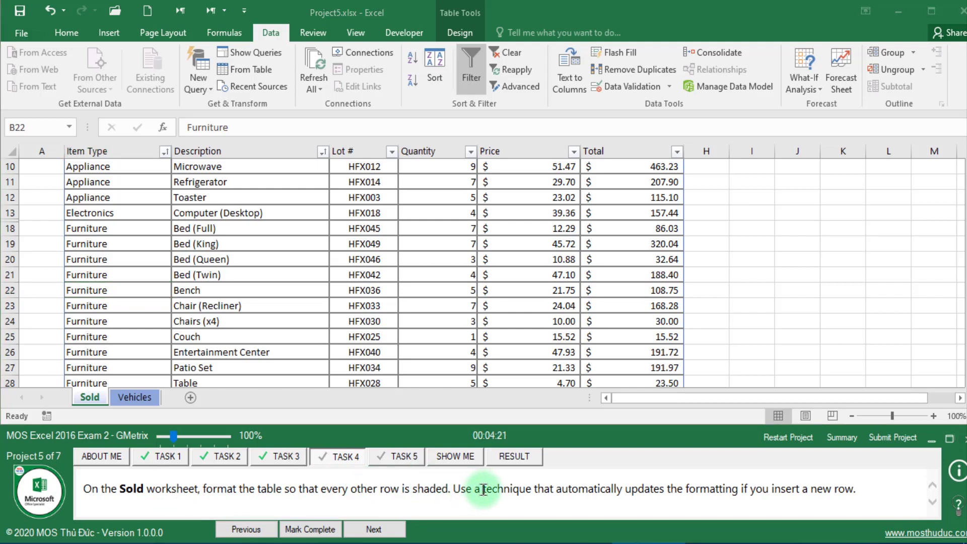
drag(483, 489, 854, 490)
- Turn on Banded Rows for the Sold worksheet's table to shade every other row
scroll(356, 298, up, 3)
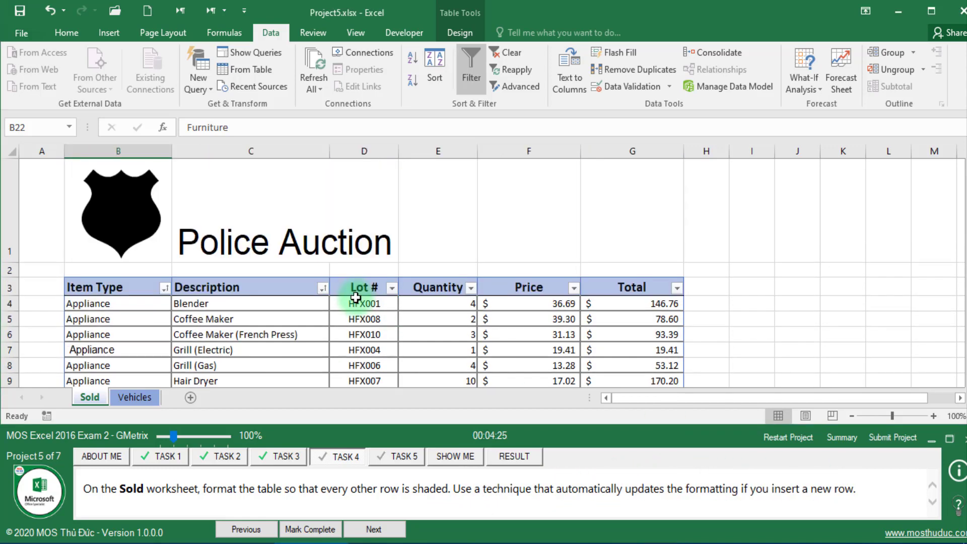
click(229, 337)
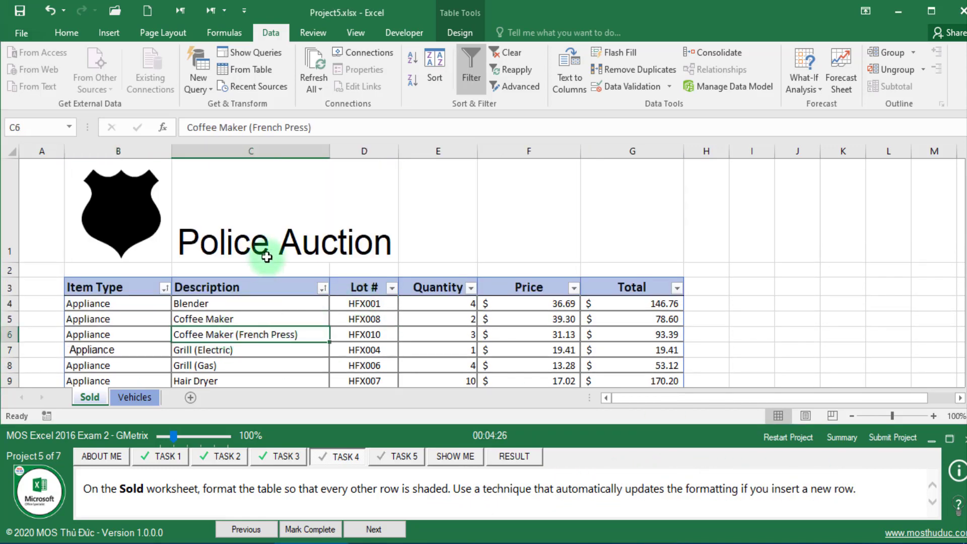
click(459, 32)
click(412, 40)
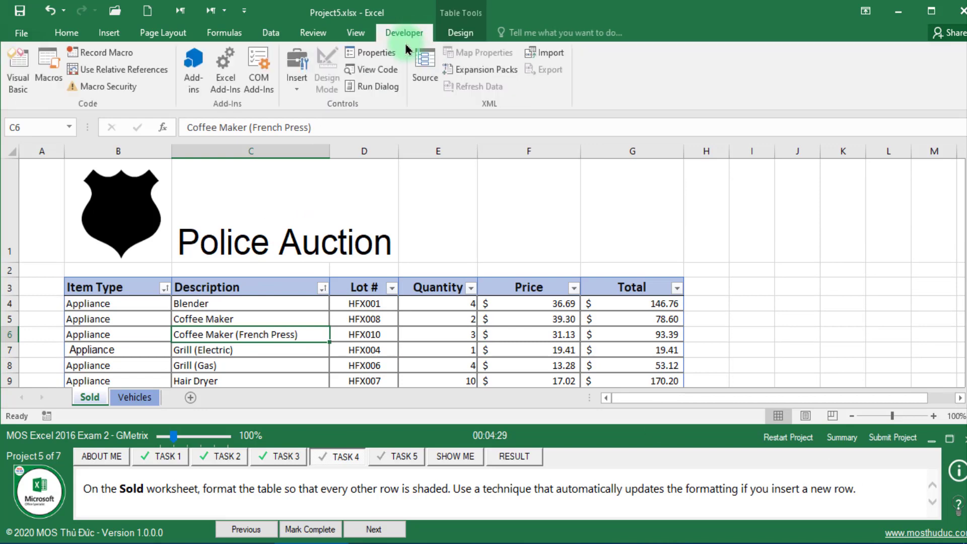
click(449, 33)
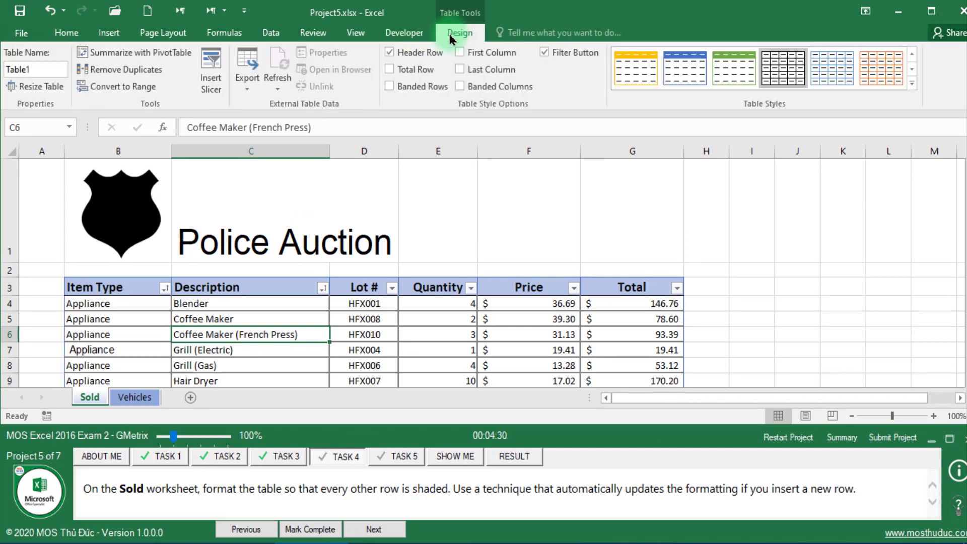
click(407, 91)
scroll(487, 359, down, 6)
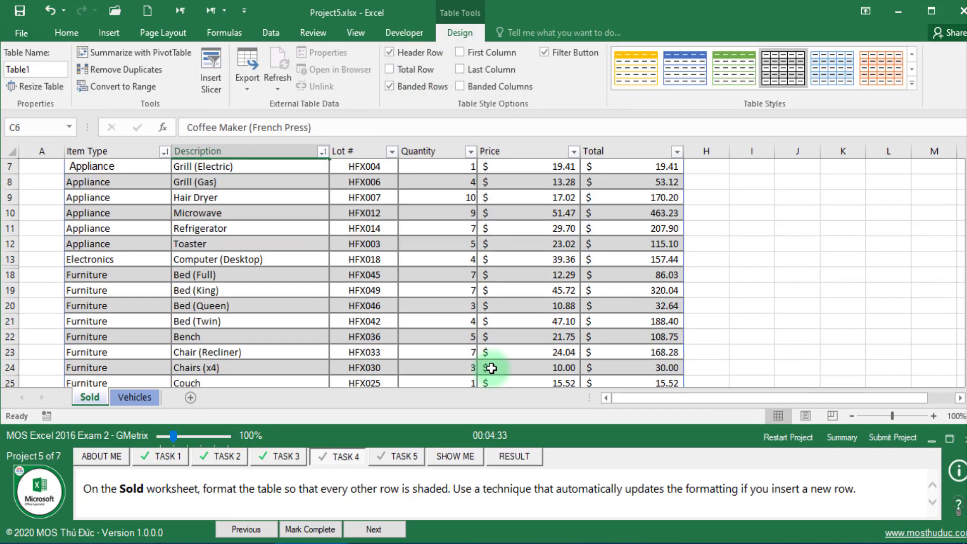
- Check the row shading down the Sold table, turning Banded Rows off and back on
scroll(487, 359, down, 2)
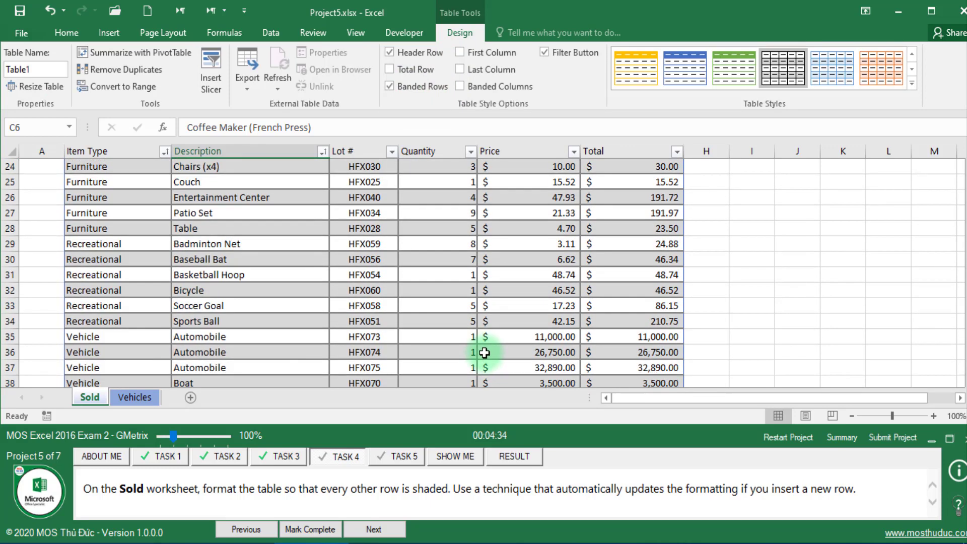
click(405, 93)
click(405, 92)
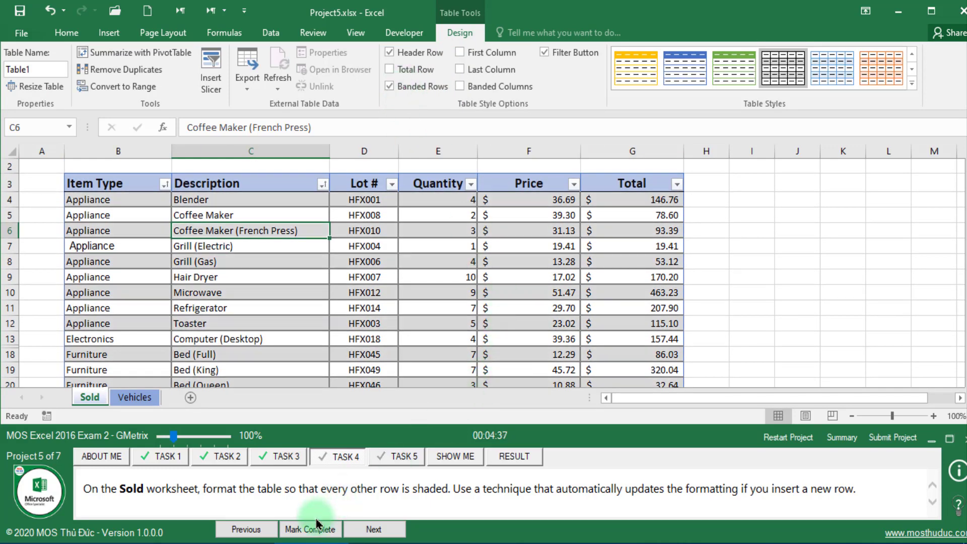
- Submit Project 5, confirm the submission and save the changes to Project5.xlsx
click(893, 438)
click(607, 423)
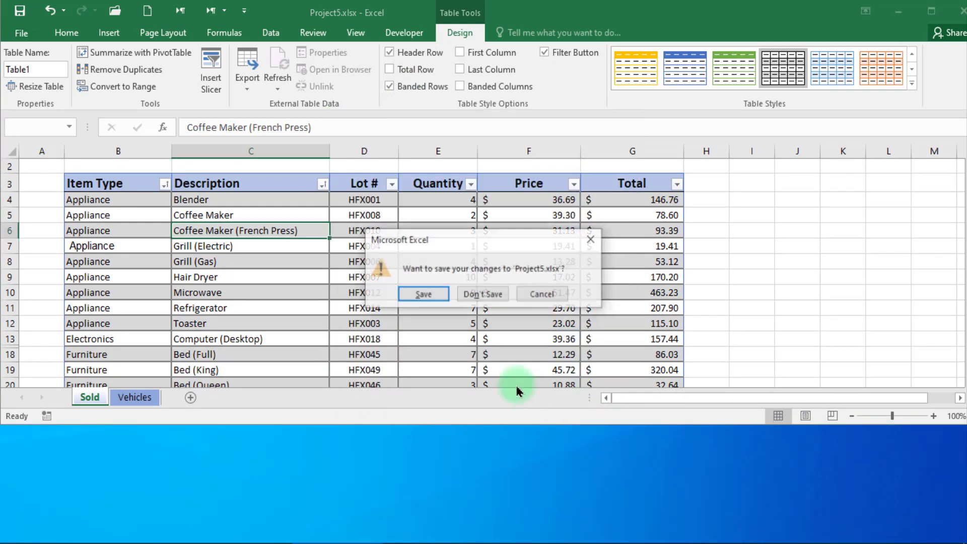
click(423, 295)
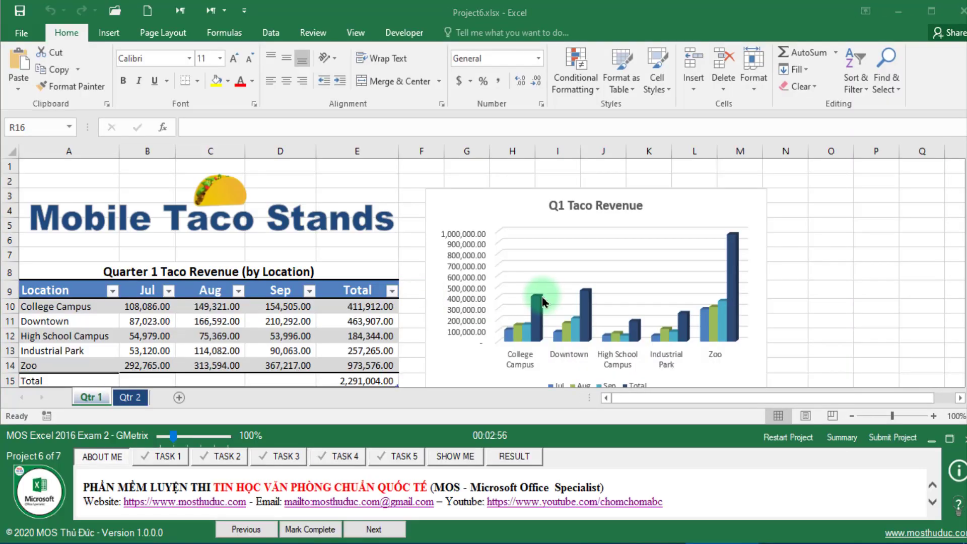
- Read Task 1 of Project 6 and create a copy of the Qtr 2 worksheet at the end of the workbook
click(163, 456)
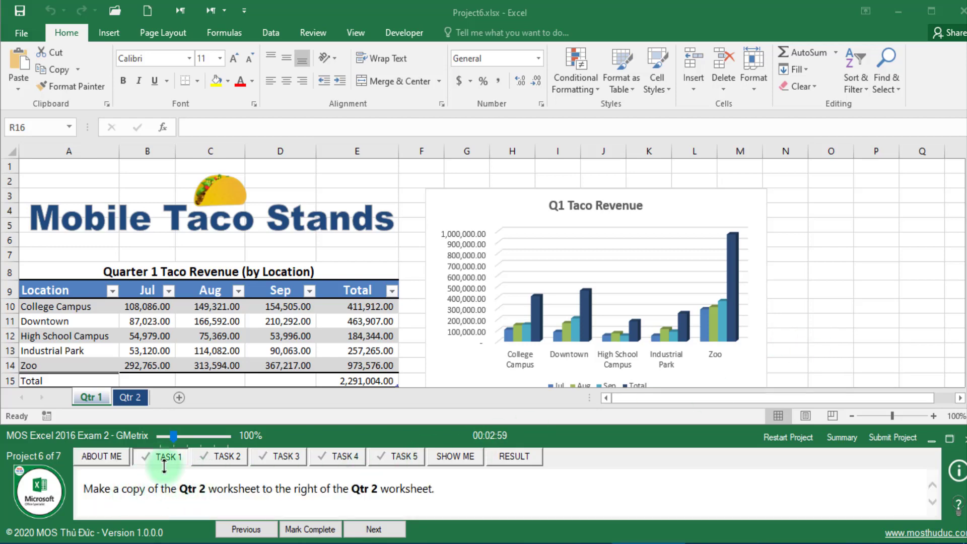
click(132, 398)
right_click(137, 400)
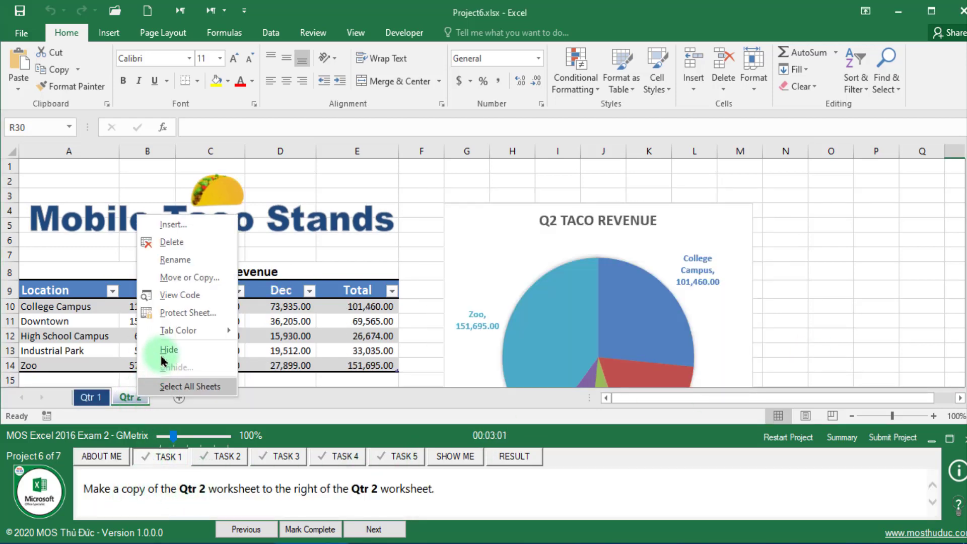
click(186, 277)
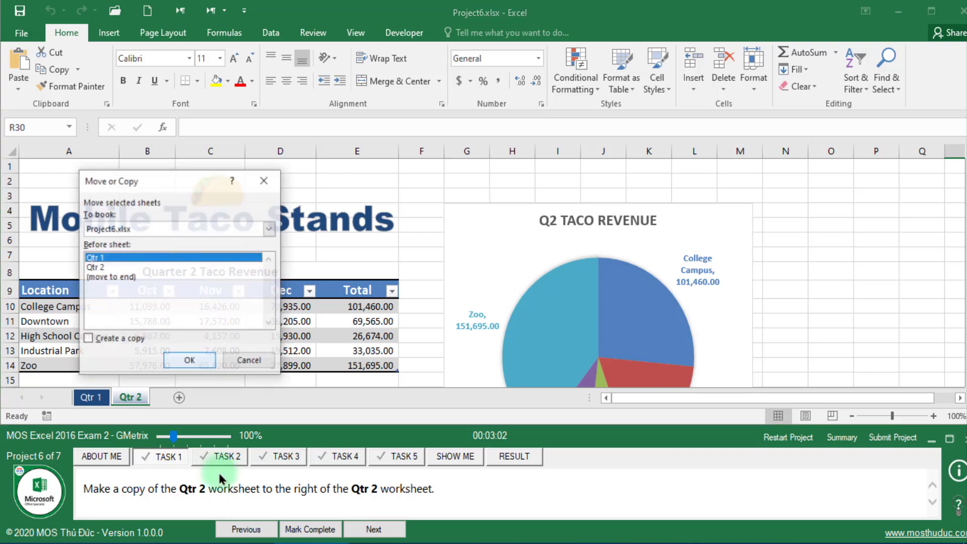
click(132, 339)
click(116, 277)
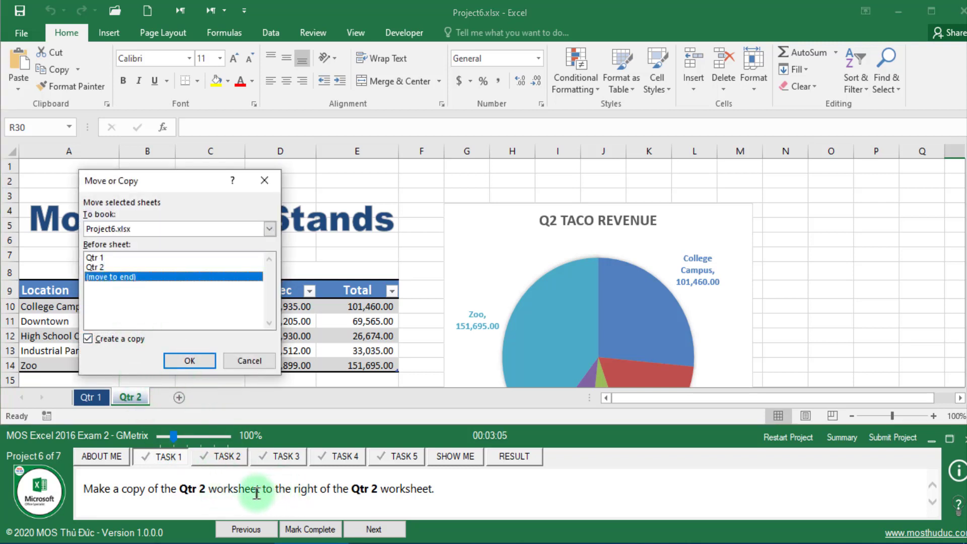
drag(209, 489, 320, 488)
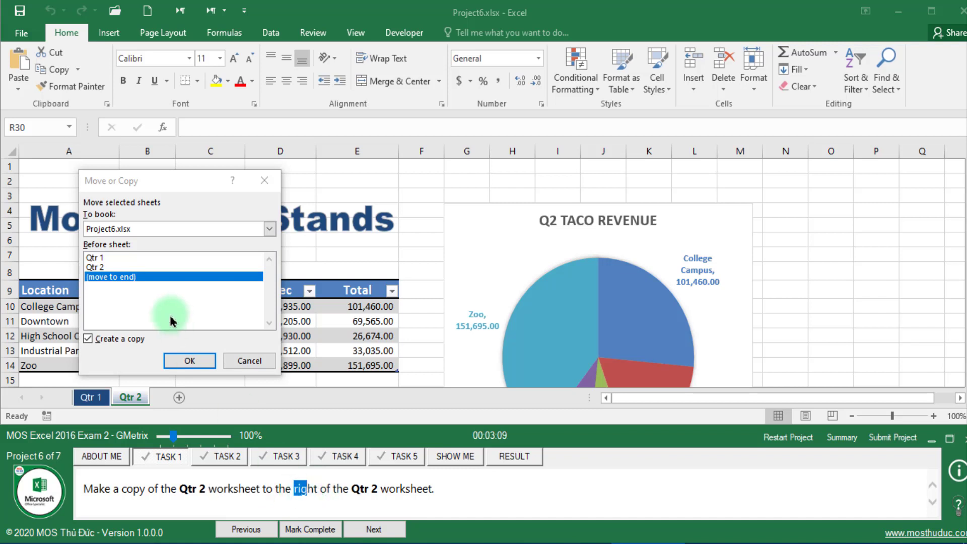
click(173, 360)
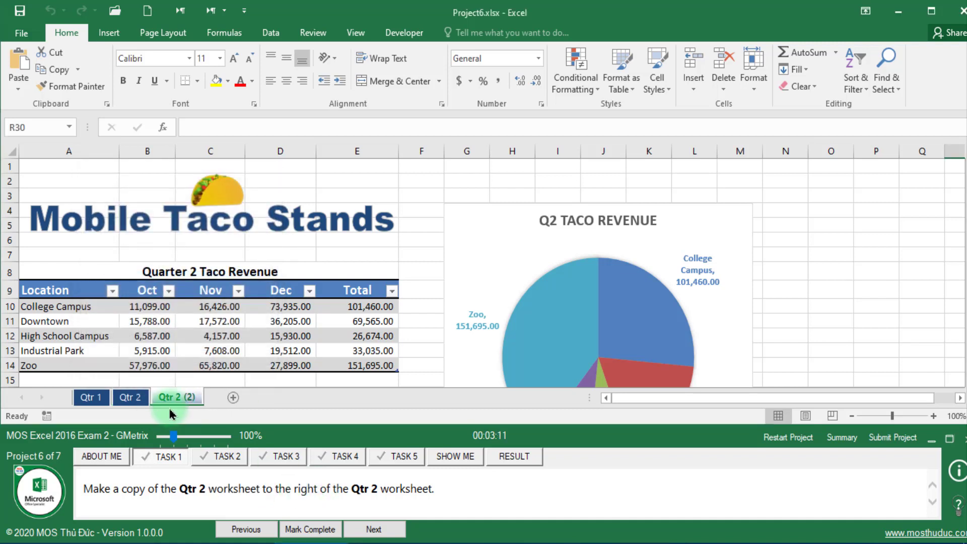
- Mark Task 1 complete and read Task 2's requirement about displaying formulas
click(313, 530)
click(372, 528)
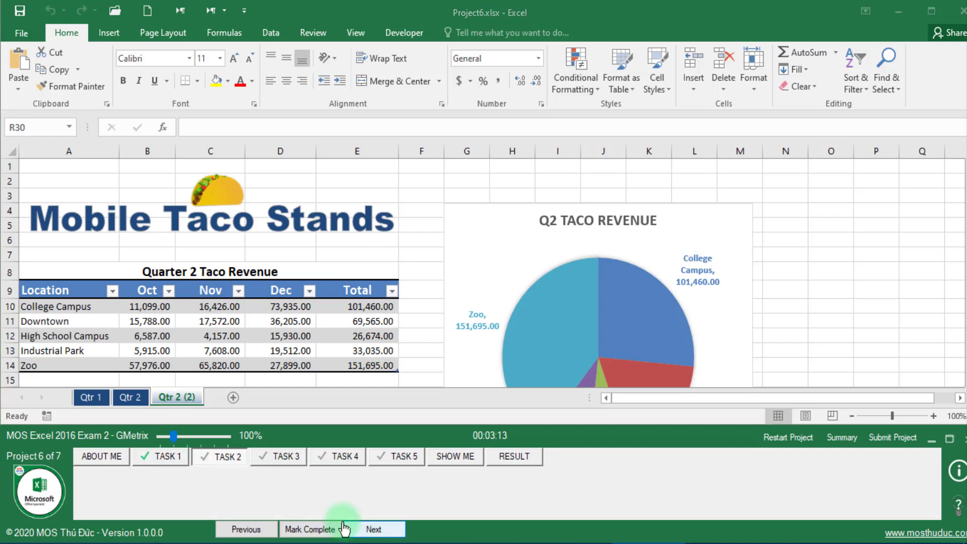
drag(134, 483, 146, 487)
double_click(166, 490)
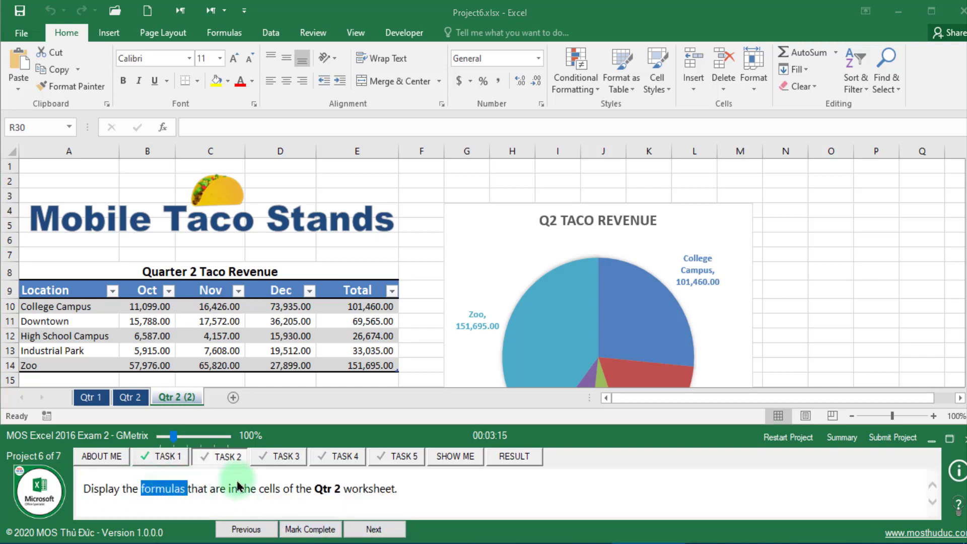
double_click(262, 488)
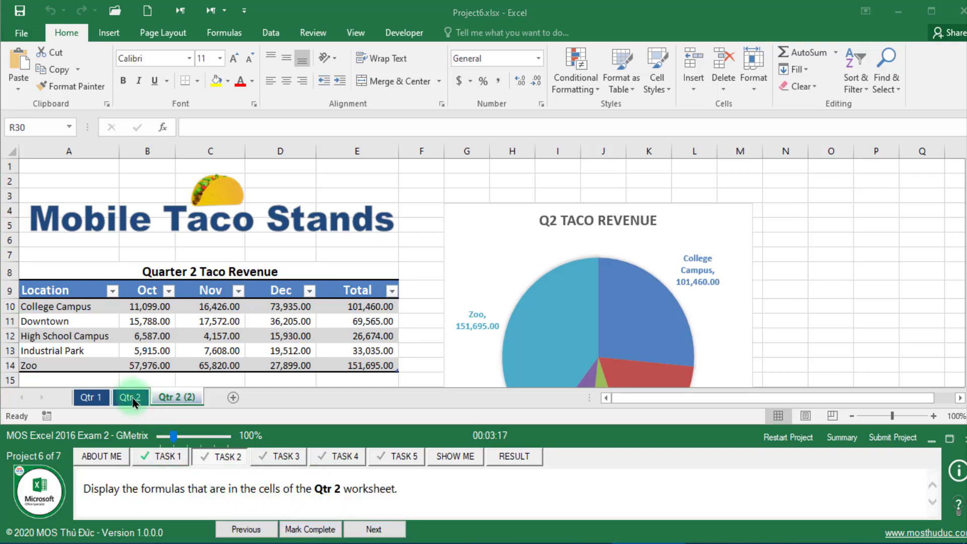
- Display the formulas in the cells of the Qtr 2 worksheet with Show Formulas
click(130, 397)
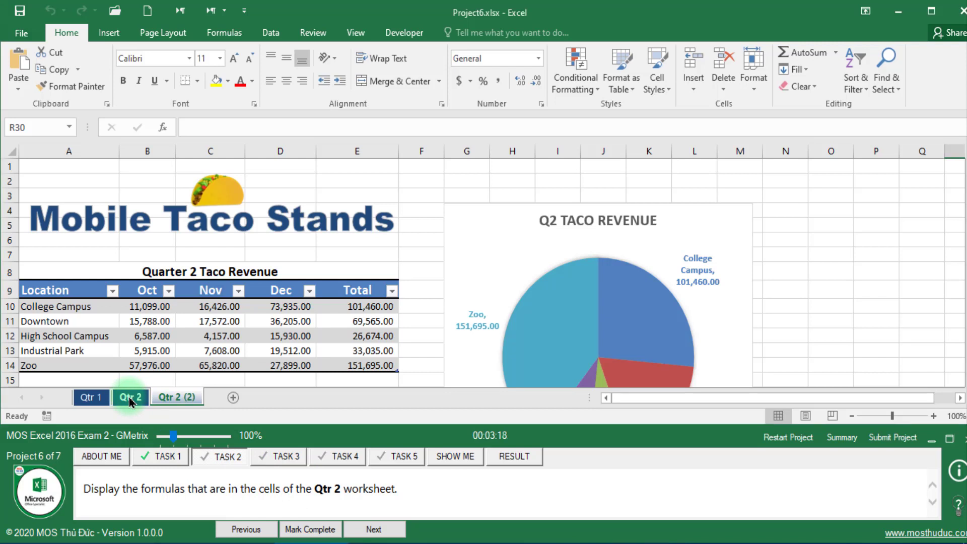
click(357, 350)
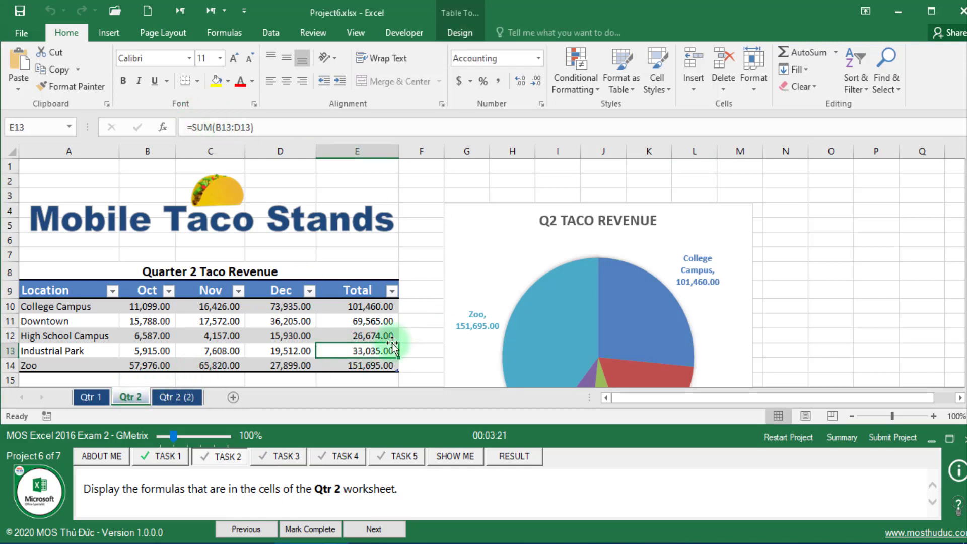
click(242, 38)
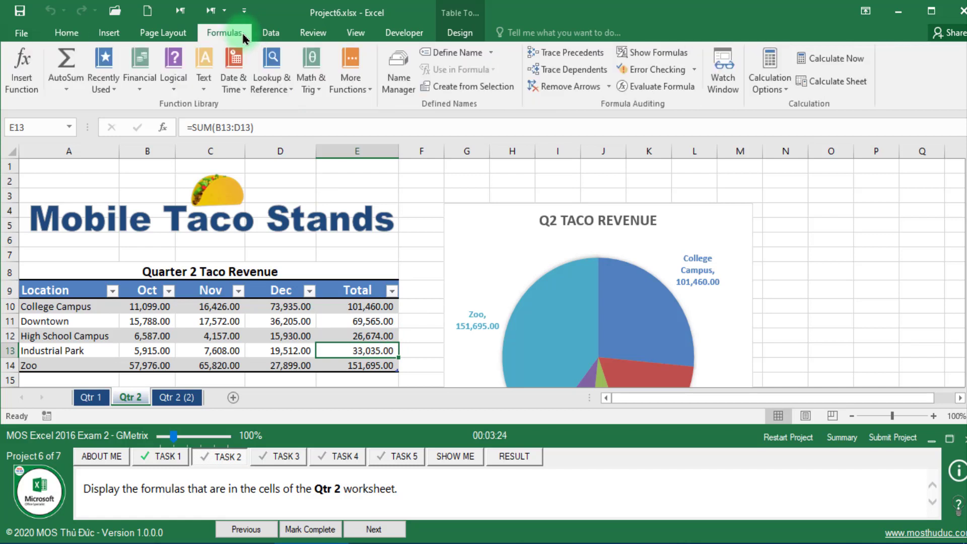
click(663, 56)
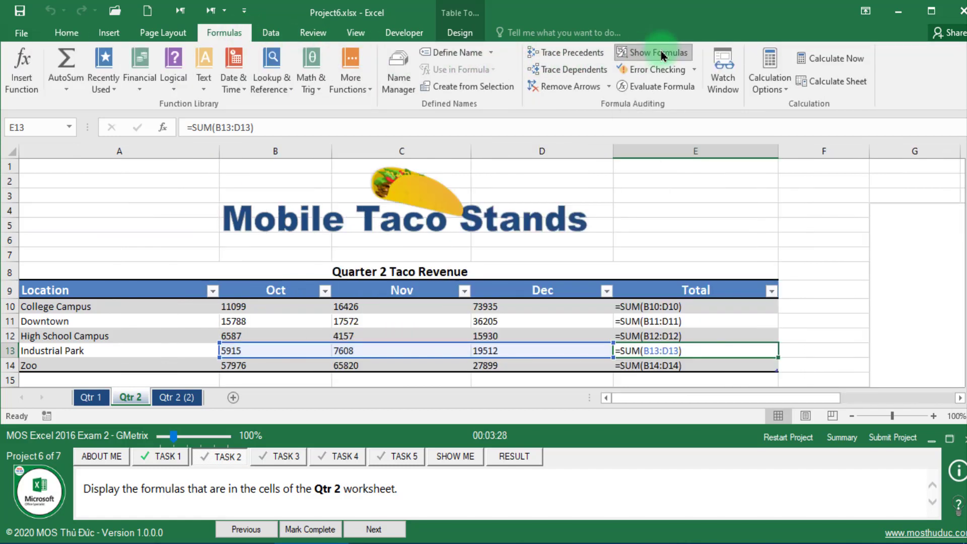
- Mark Task 2 complete and show the Qtr 1 worksheet for Task 3's number format requirements
click(317, 530)
click(355, 533)
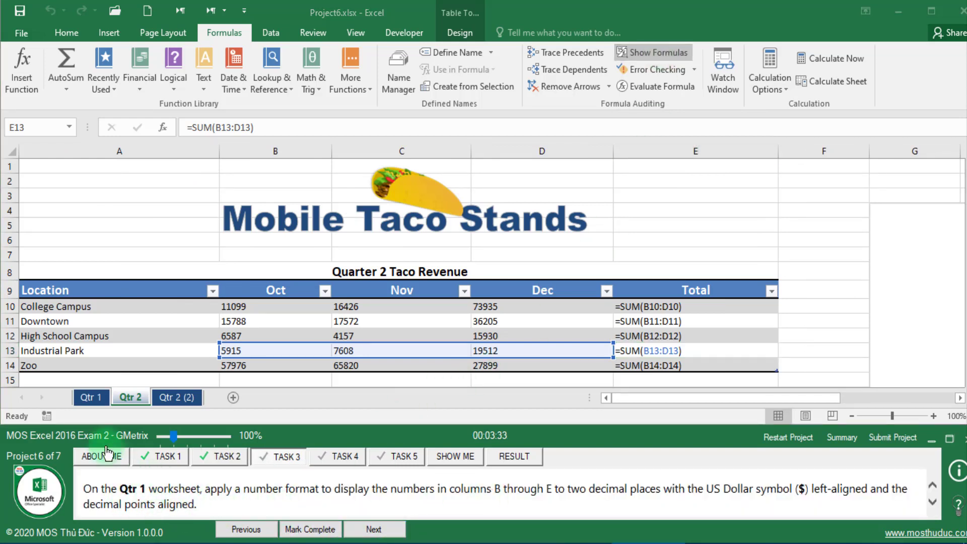
click(91, 397)
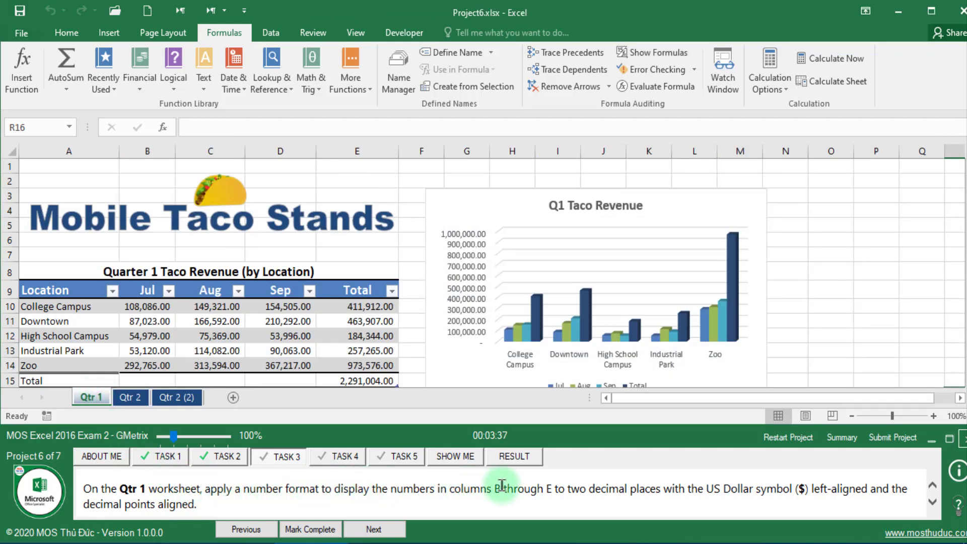
- Apply the Accounting number format with the dollar symbol to columns B through E of Qtr 1 and resize the columns to fit the amounts
drag(136, 144, 324, 149)
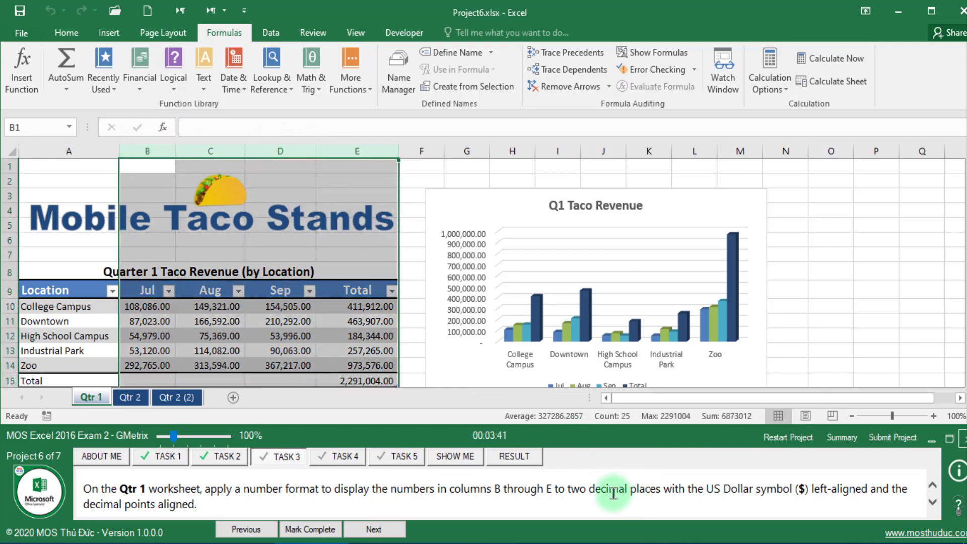
drag(567, 489, 795, 489)
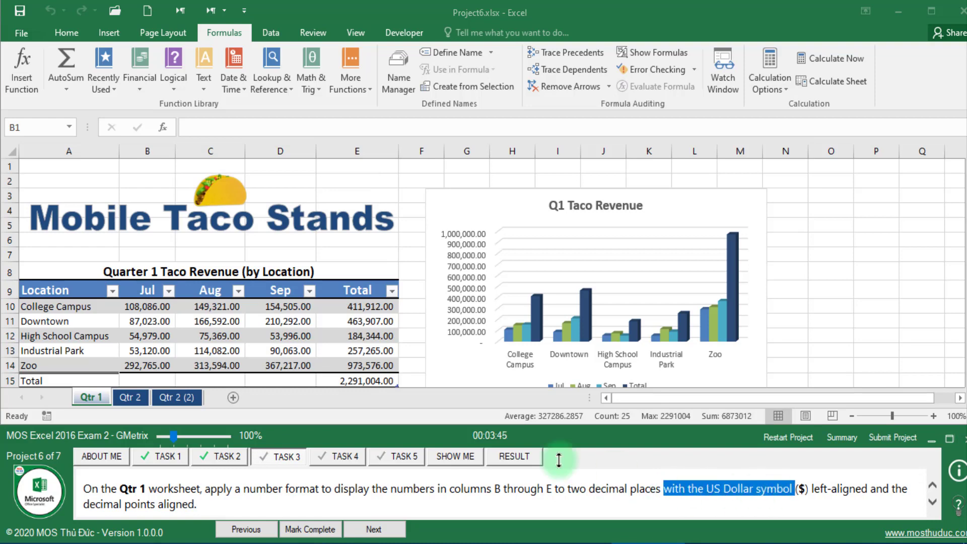
click(283, 7)
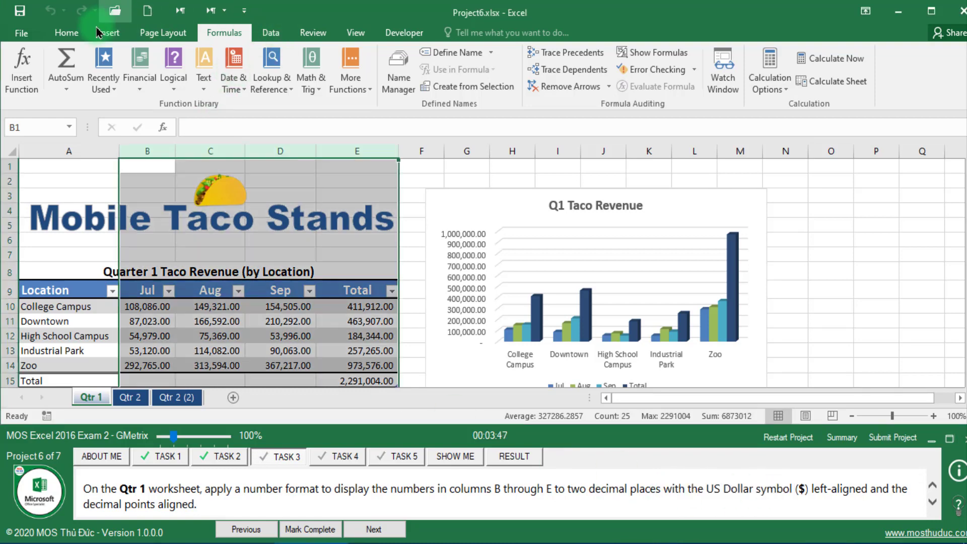
click(66, 32)
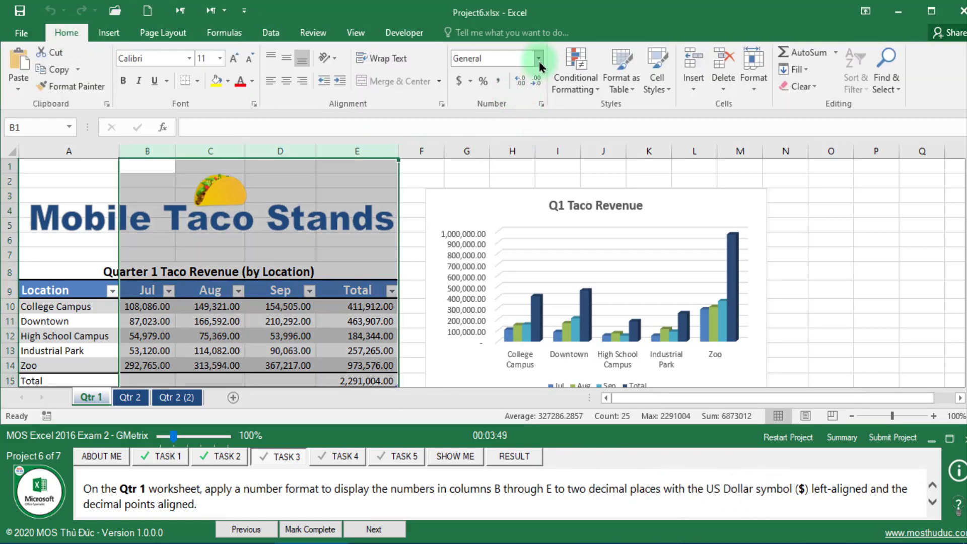
click(459, 81)
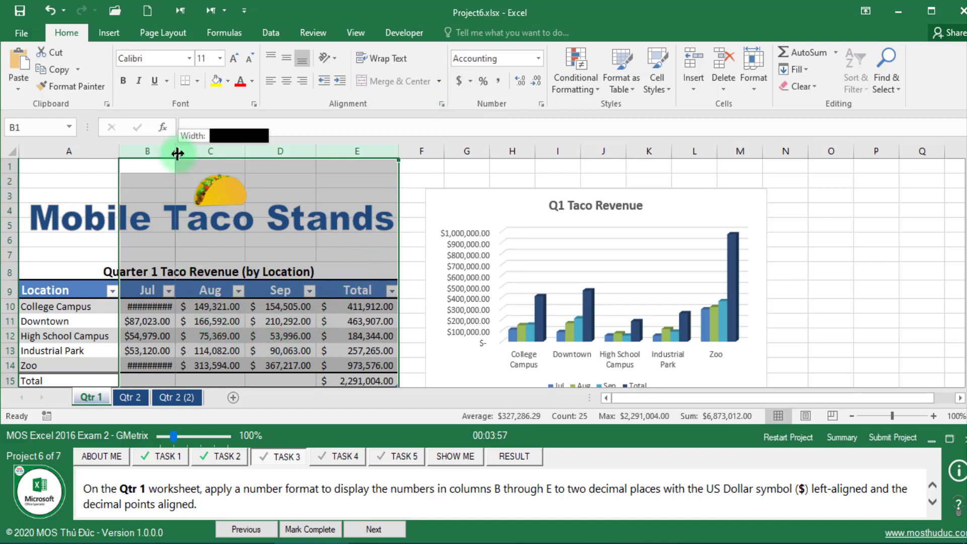
drag(177, 154, 181, 154)
click(176, 322)
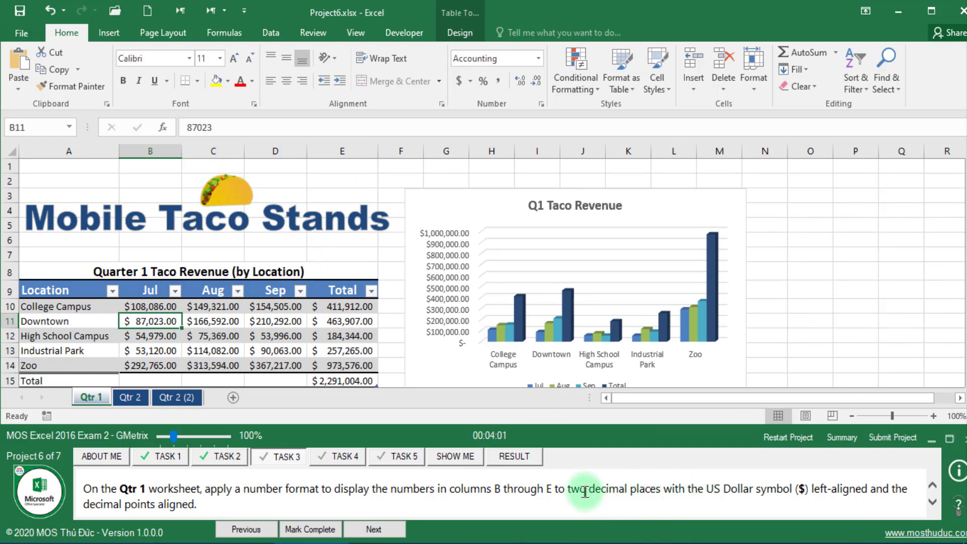
- Recheck Task 3's decimal place and dollar symbol alignment requirements, then mark the task complete and go to Task 4
drag(582, 487, 619, 492)
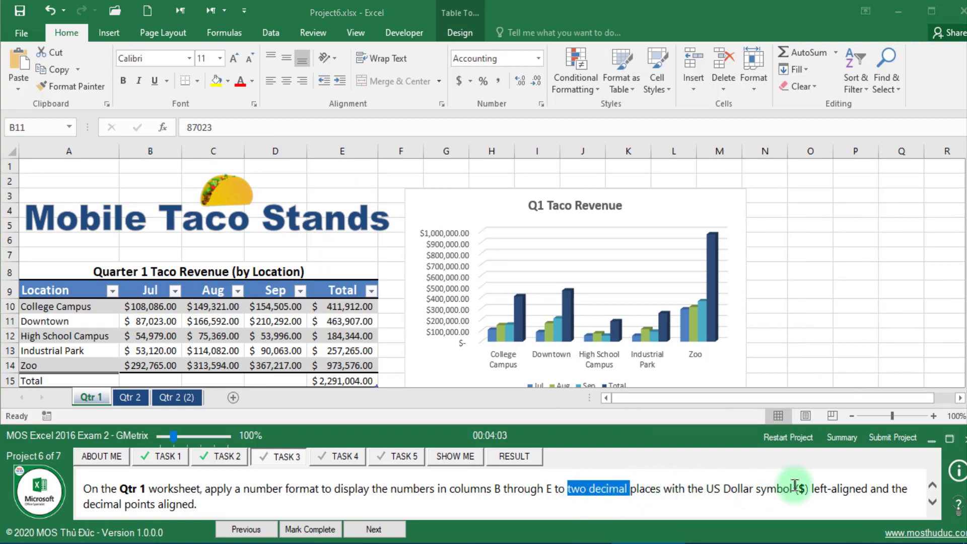
drag(815, 489, 869, 489)
click(682, 503)
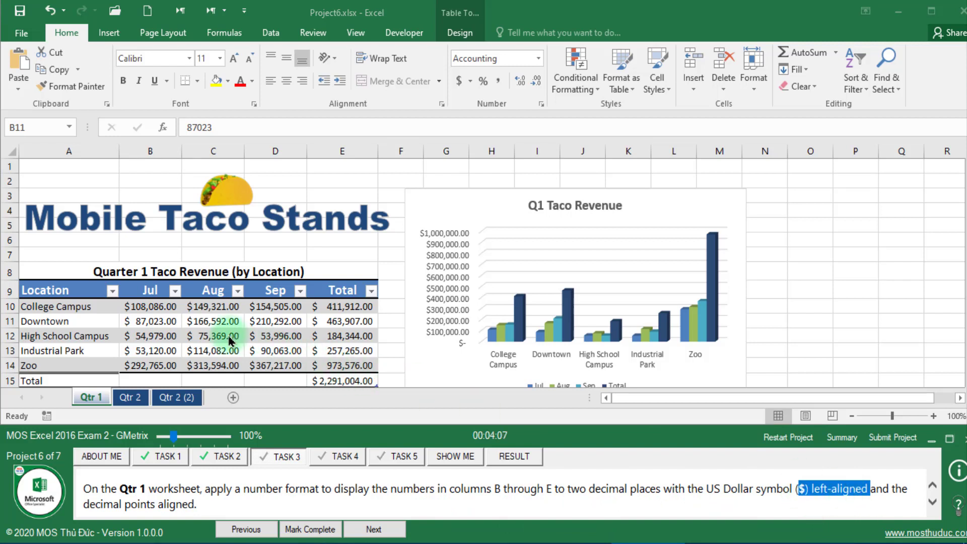
click(376, 529)
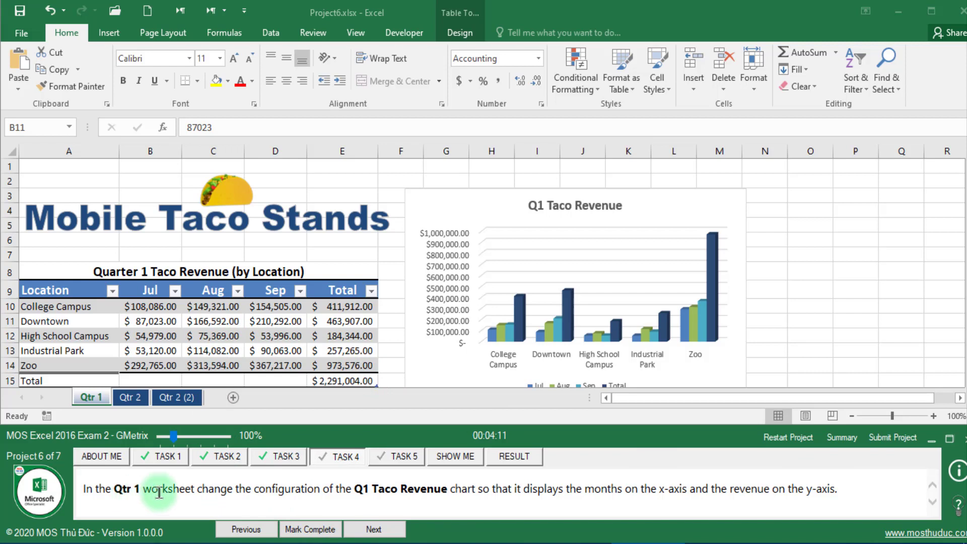
- Read Task 4 and switch the rows and columns of the Q1 Taco Revenue chart on Qtr 1 to put the months on the x-axis
drag(131, 489, 197, 488)
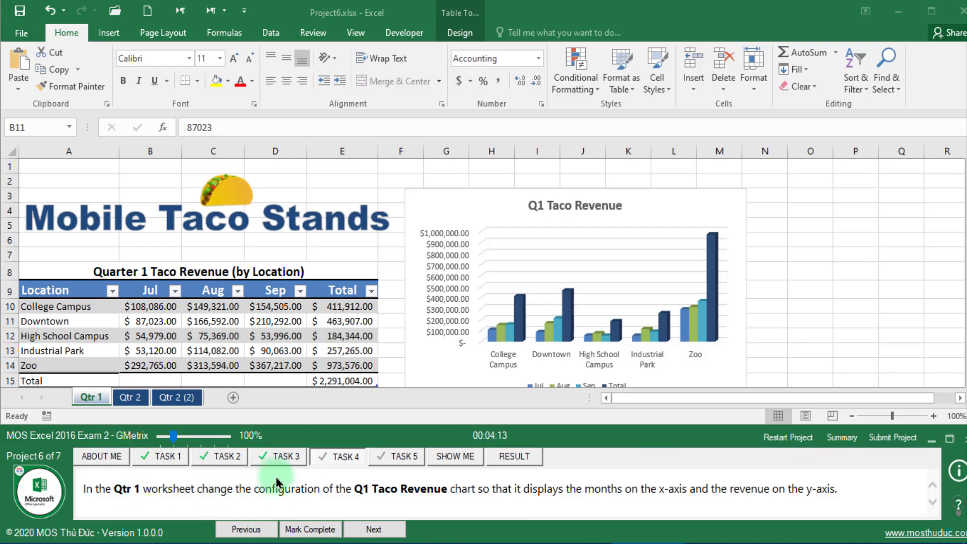
double_click(455, 489)
double_click(535, 491)
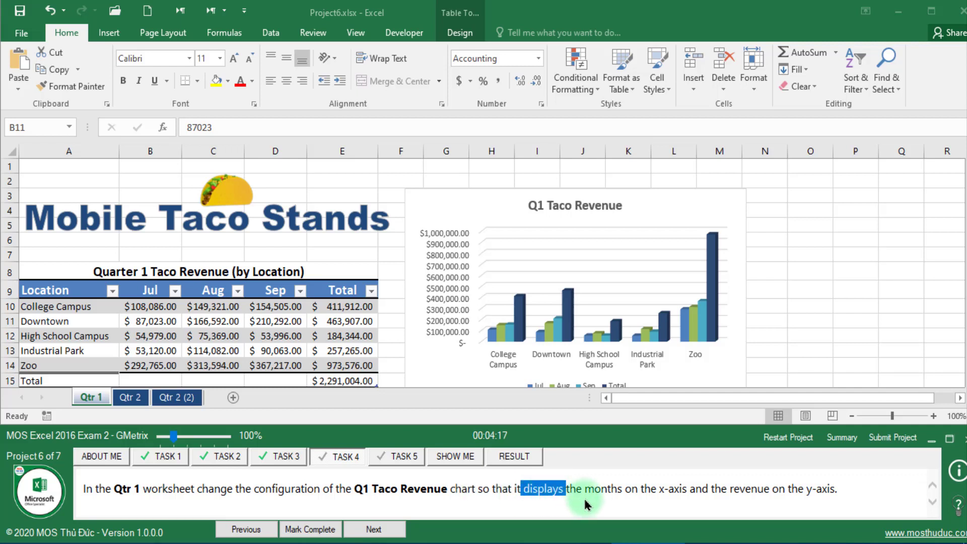
drag(586, 490, 838, 490)
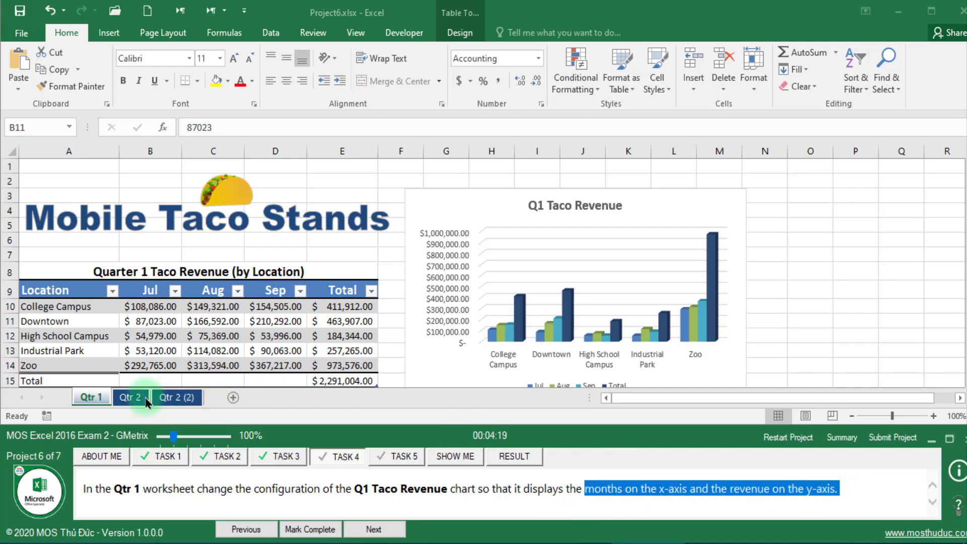
click(100, 401)
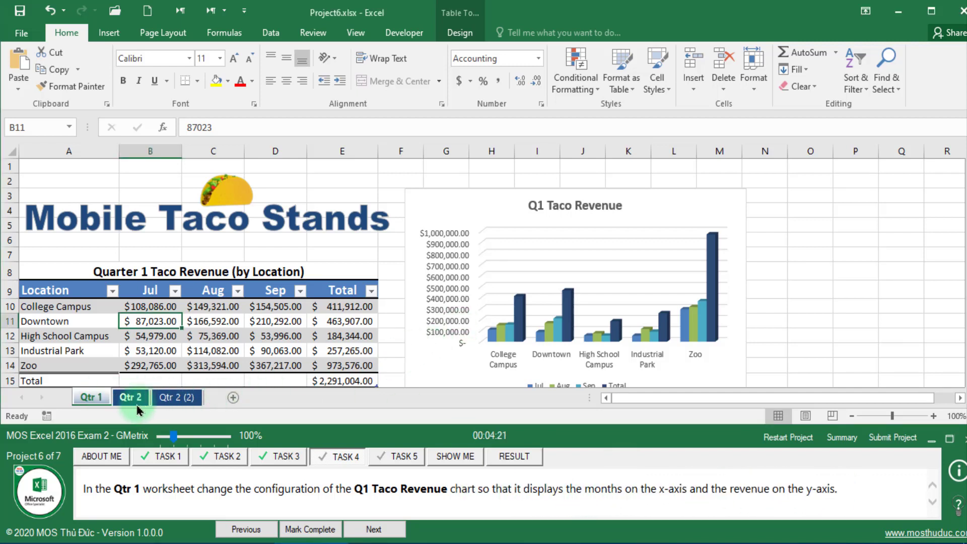
click(732, 210)
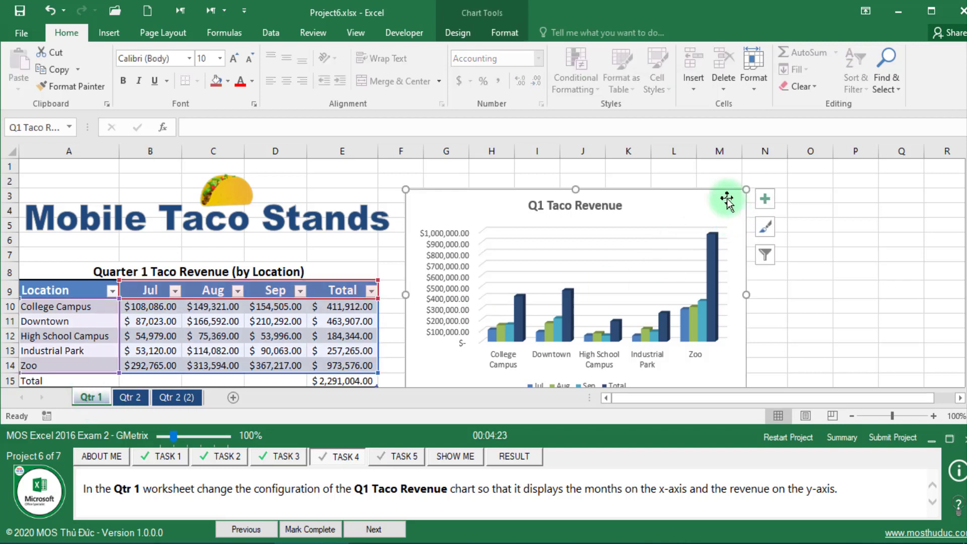
click(458, 34)
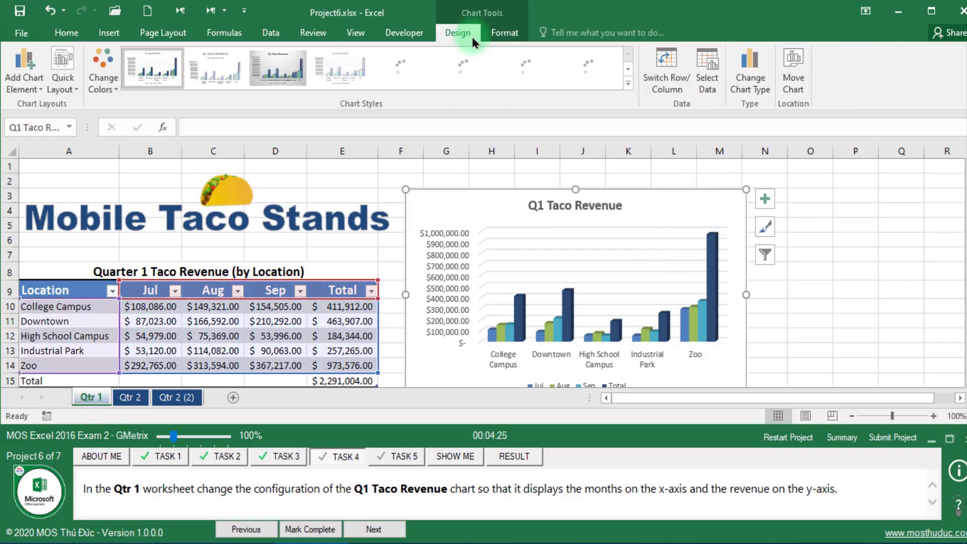
click(657, 76)
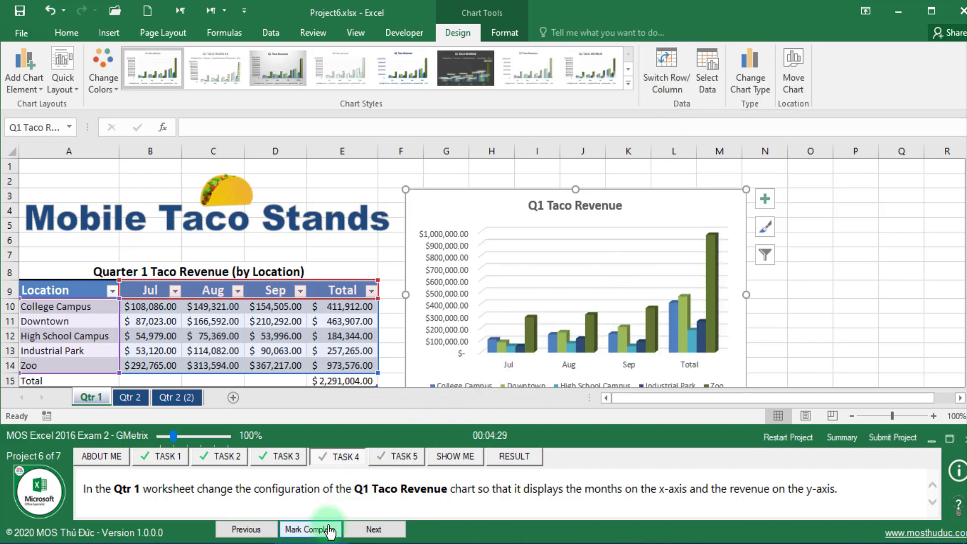
- Go to Task 5, read its chart sheet instructions, and show the Qtr 2 worksheet
click(363, 530)
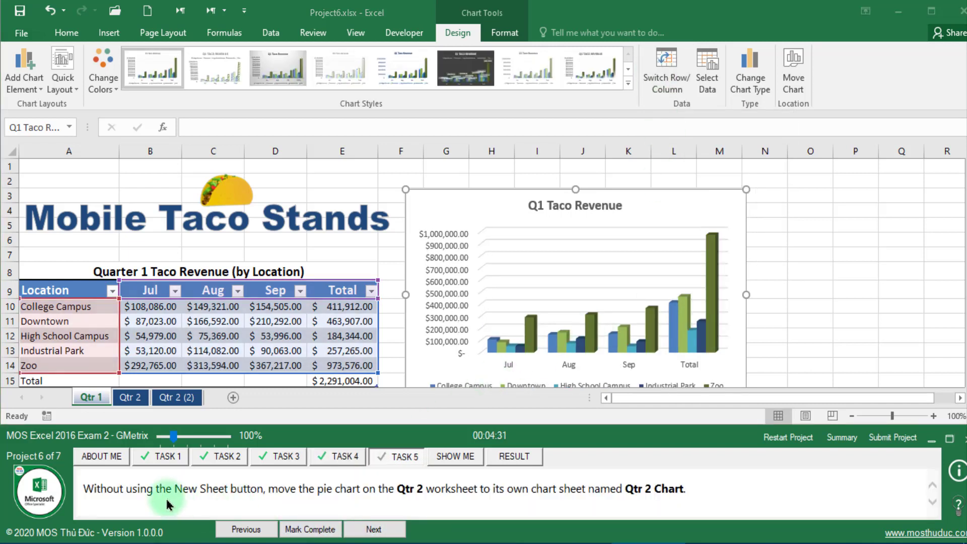
drag(84, 488, 255, 487)
drag(261, 485, 84, 493)
drag(269, 489, 362, 490)
click(361, 489)
click(132, 397)
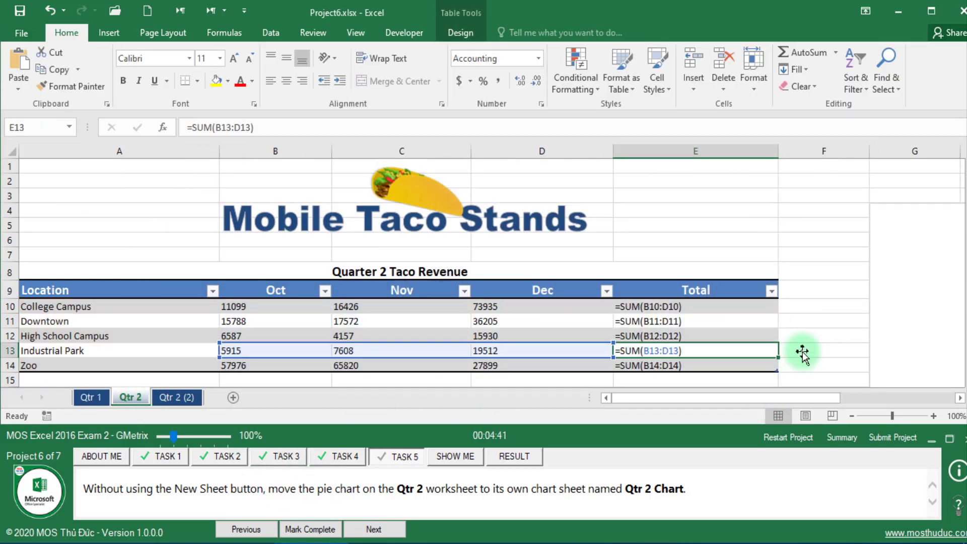
- Set the Q2 Taco Revenue pie chart's move destination to a new sheet named Qtr 2 Chart
scroll(802, 353, down, 2)
click(629, 327)
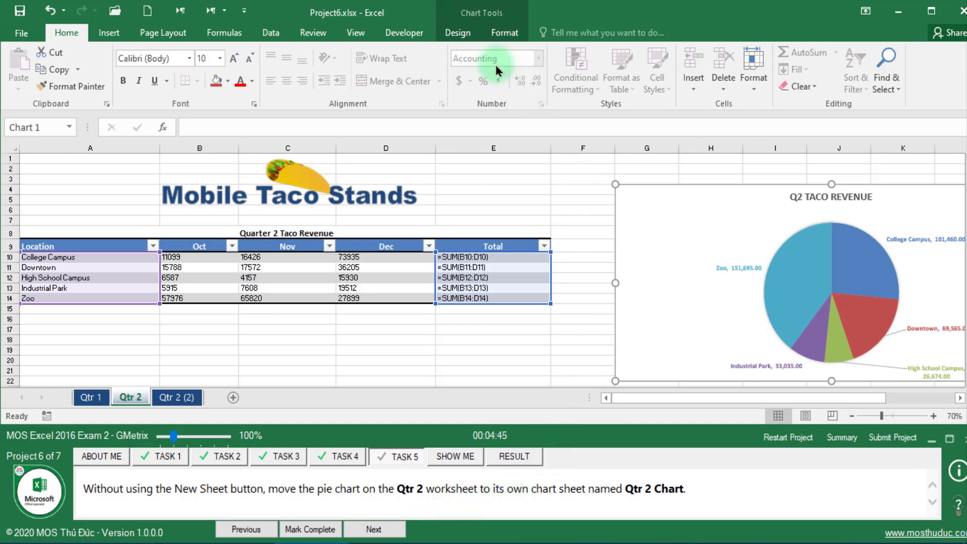
click(457, 32)
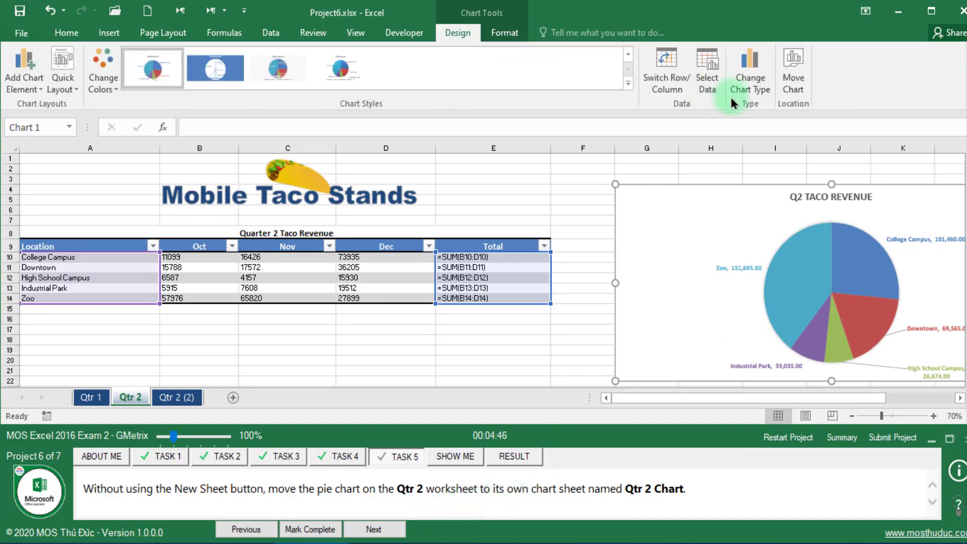
click(794, 65)
drag(623, 489, 651, 488)
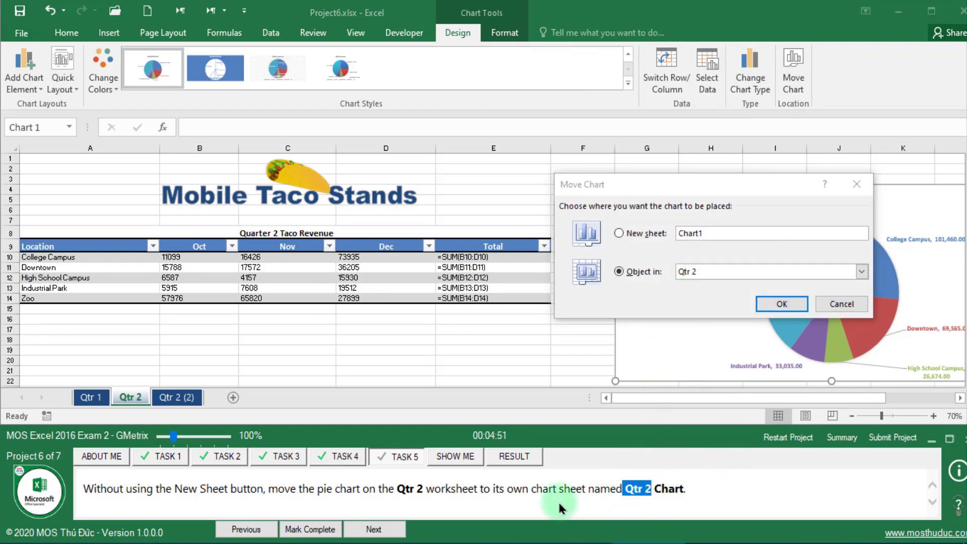
click(506, 493)
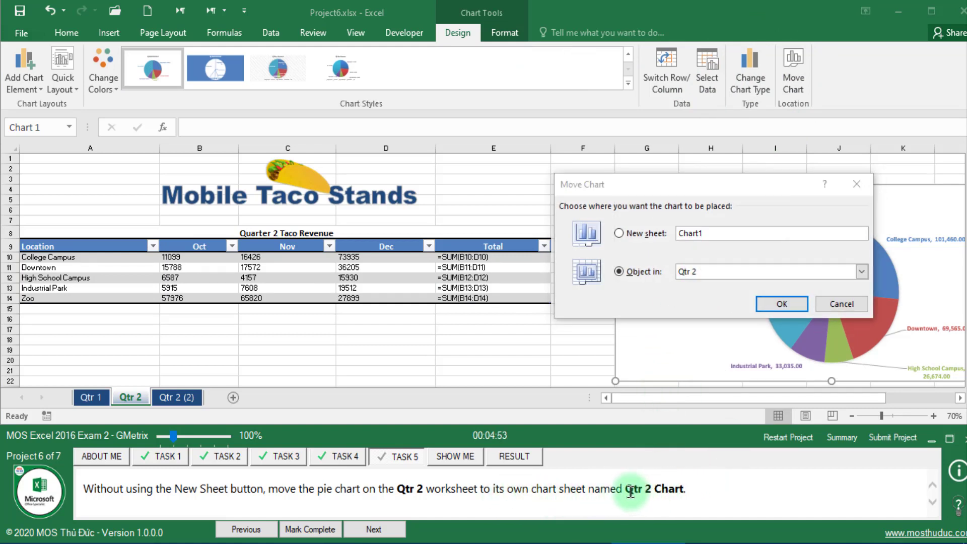
drag(627, 492, 686, 490)
key(ctrl+c)
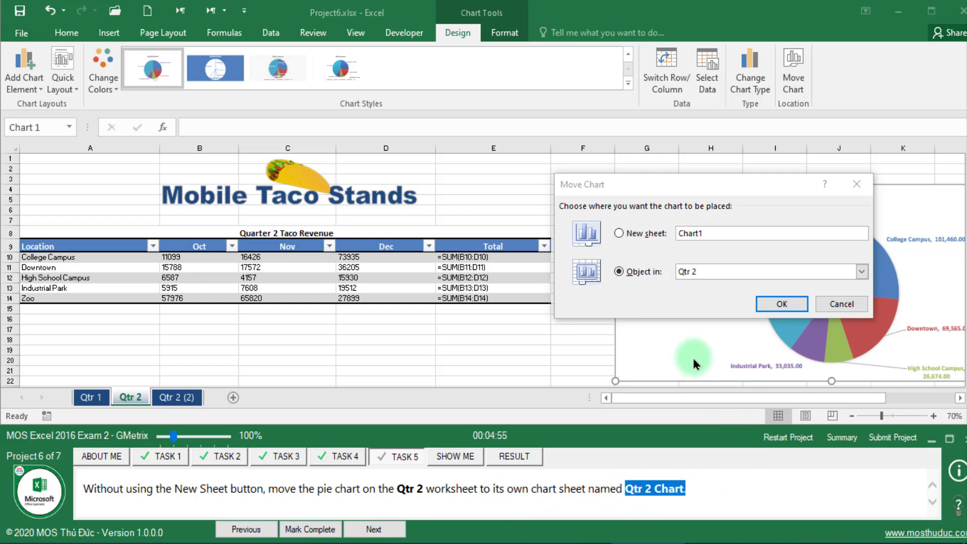
click(711, 233)
double_click(714, 233)
key(ctrl+v)
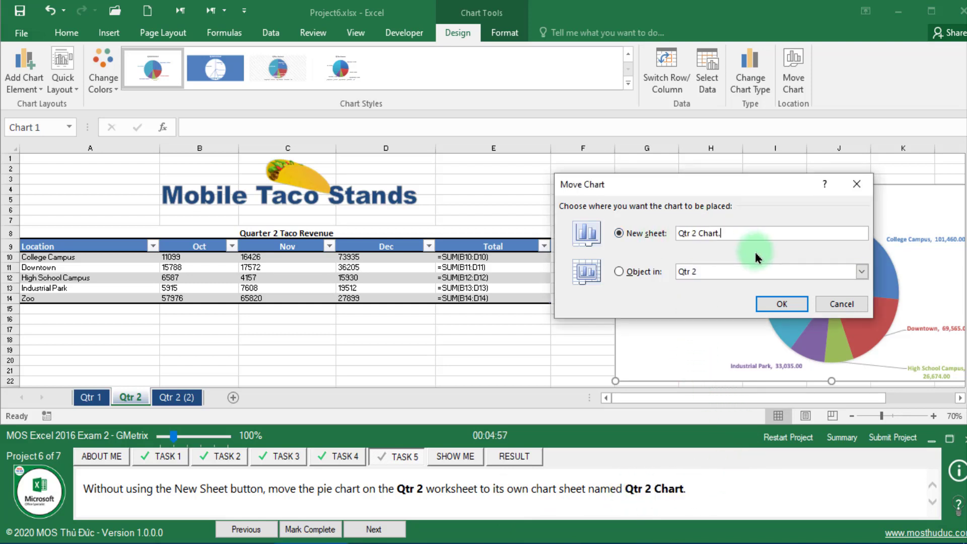
key(BackSpace)
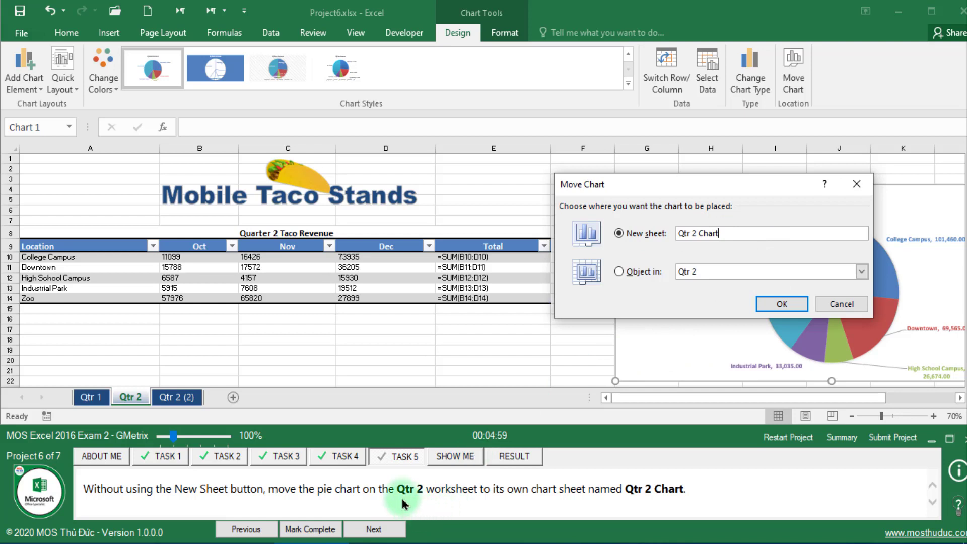
- Recheck Task 5's wording about the Qtr 2 worksheet and the New Sheet button, then apply the chart move
click(422, 488)
drag(395, 488, 422, 489)
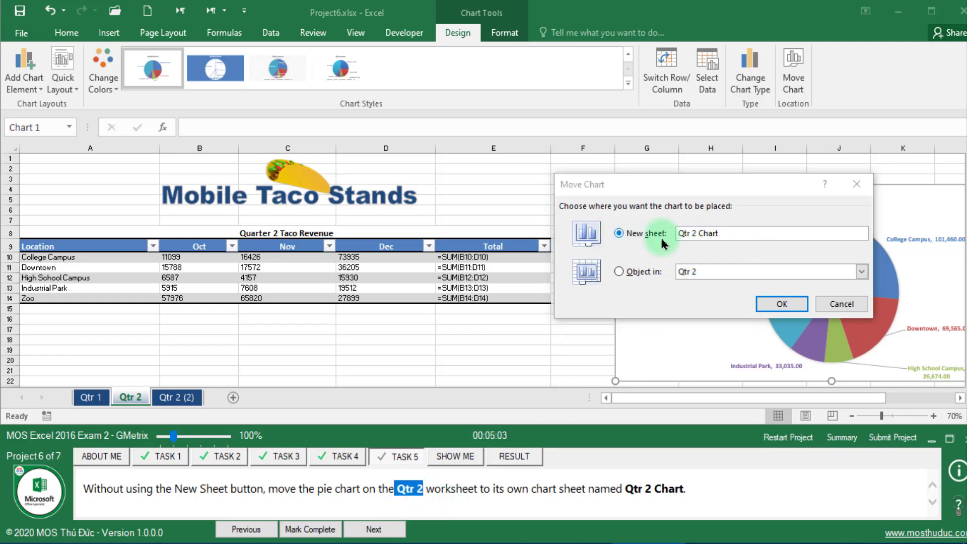
click(636, 242)
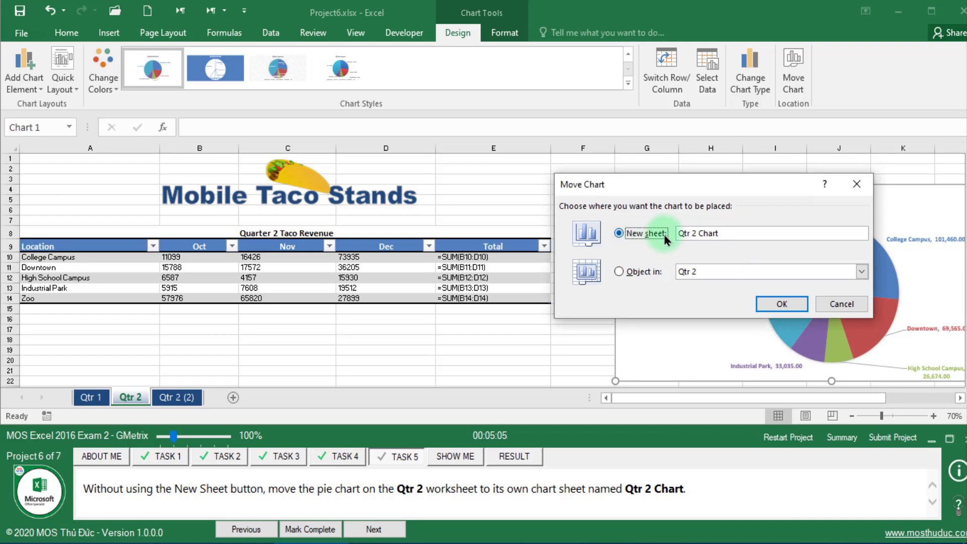
click(177, 491)
drag(156, 489, 263, 489)
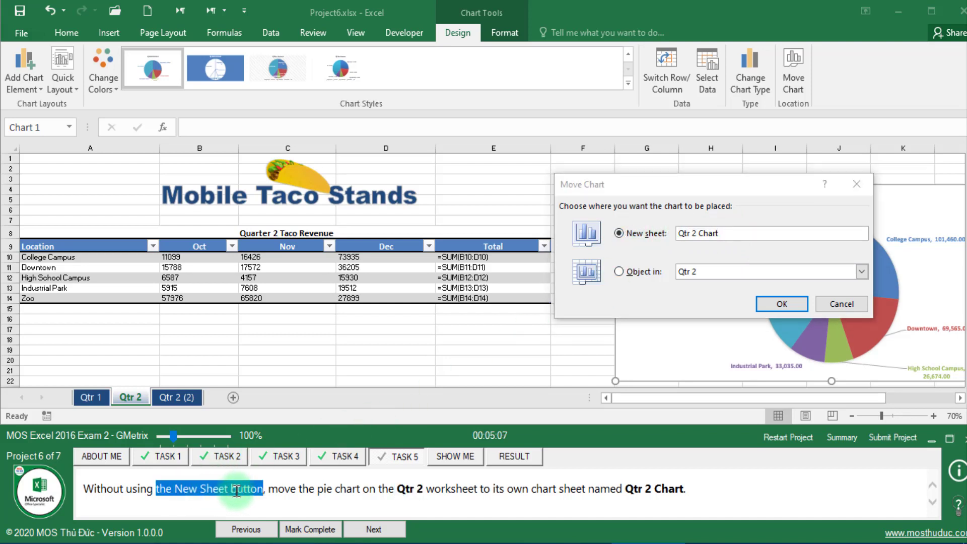
click(782, 306)
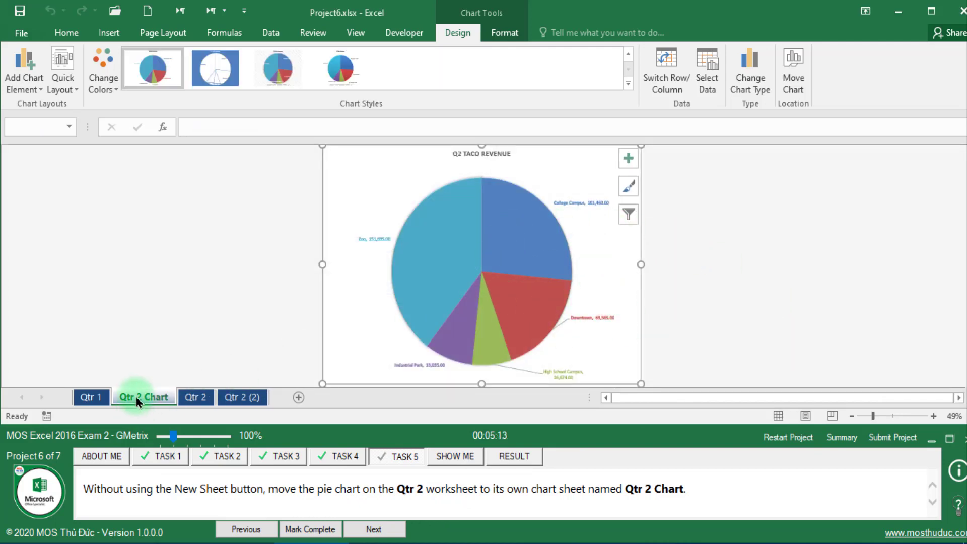
- Mark Task 5 complete and submit Project 6, continuing to Project 7
click(498, 216)
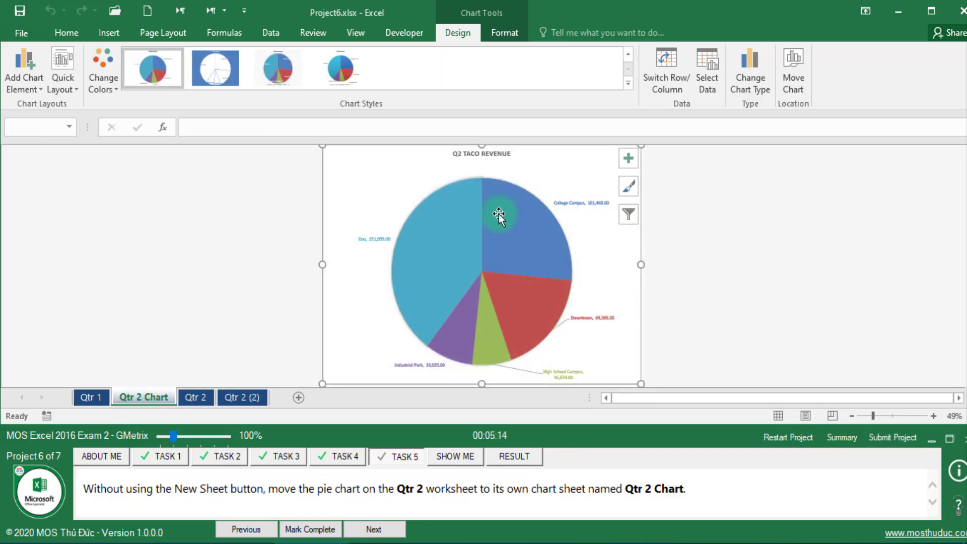
click(318, 529)
click(886, 442)
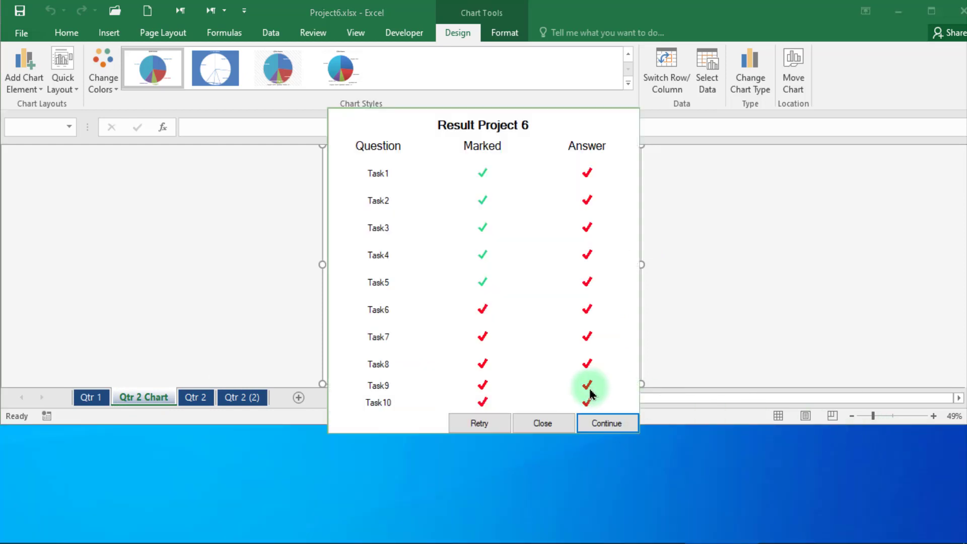
click(584, 424)
click(422, 297)
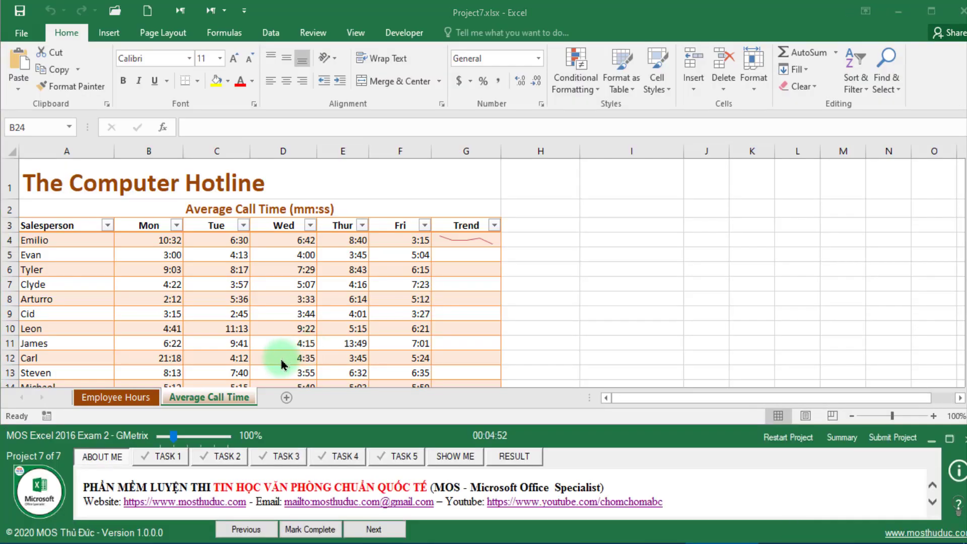
- Read Task 1 and fill the Trend sparkline in G4 down through G16 on the Average Call Time worksheet
click(168, 459)
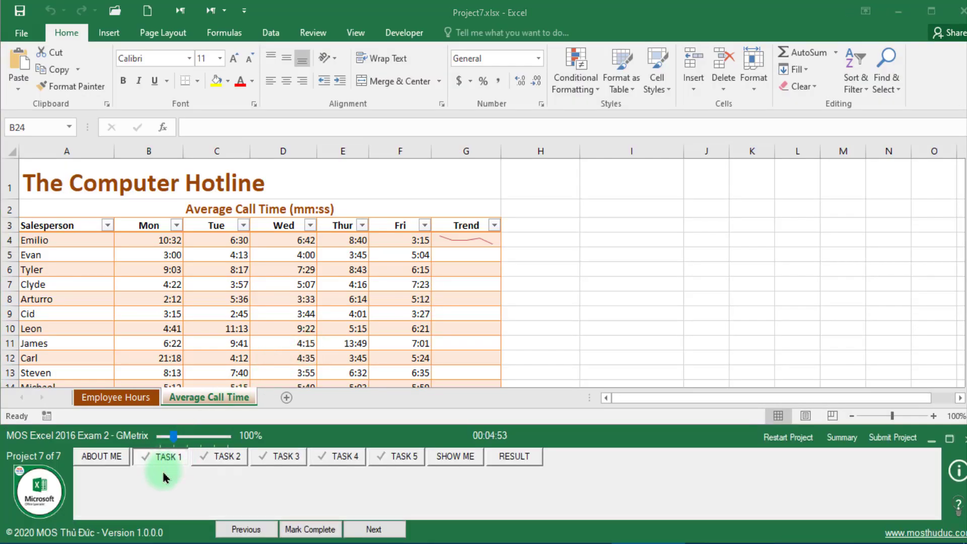
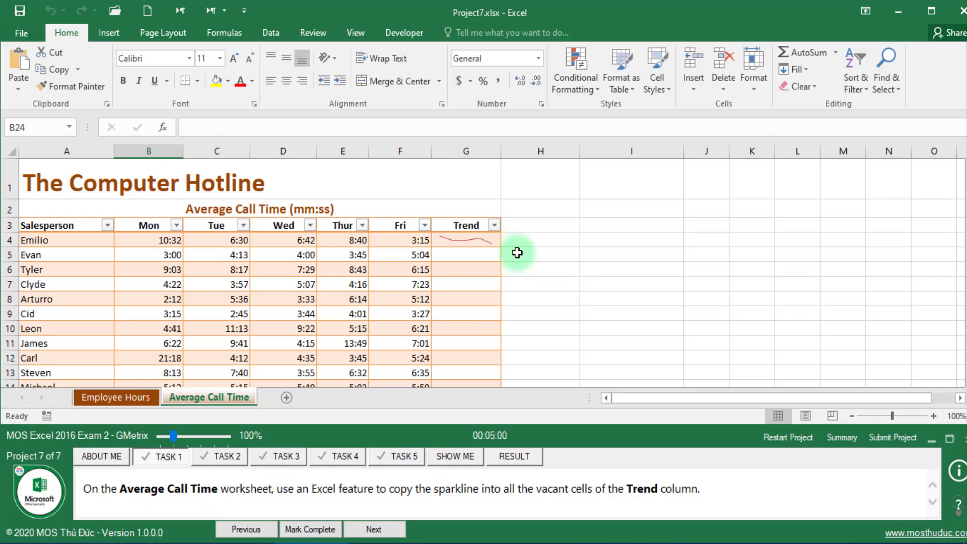
click(494, 241)
scroll(542, 252, down, 1)
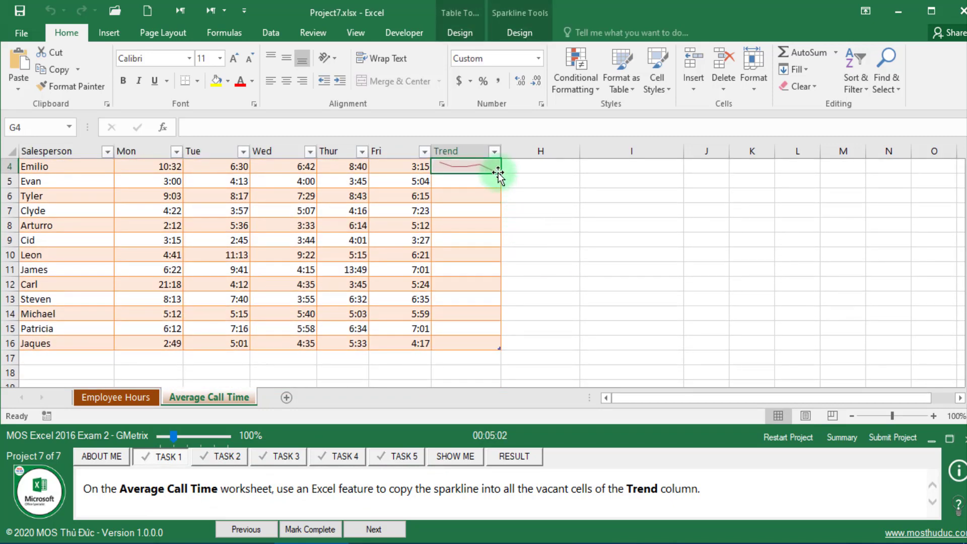
drag(501, 175, 506, 355)
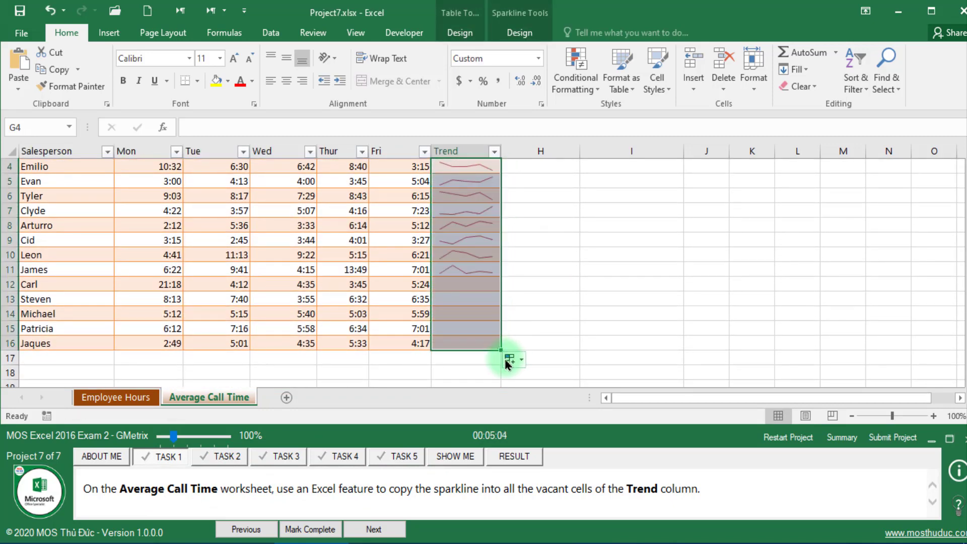
- Mark Task 1 complete and show the Employee Hours worksheet for Task 2
click(311, 528)
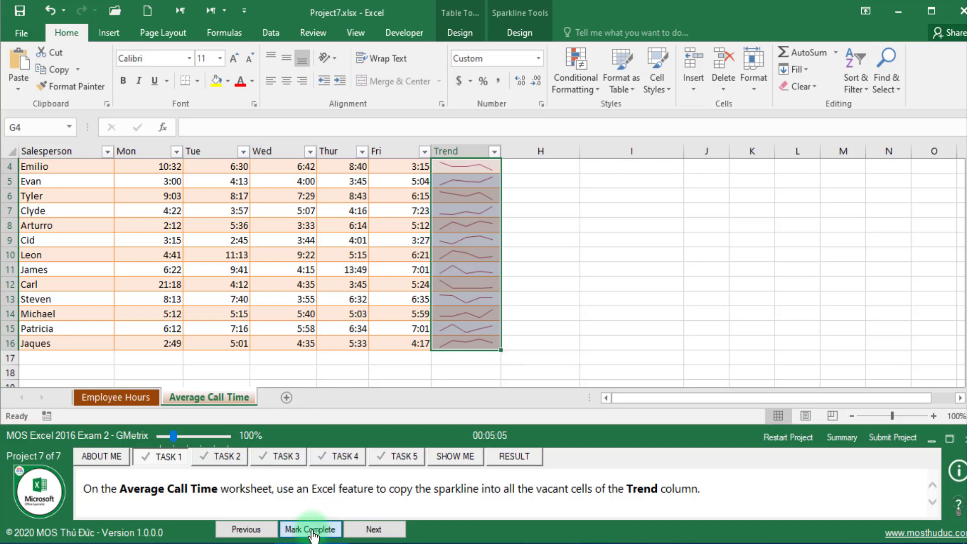
click(372, 529)
click(157, 504)
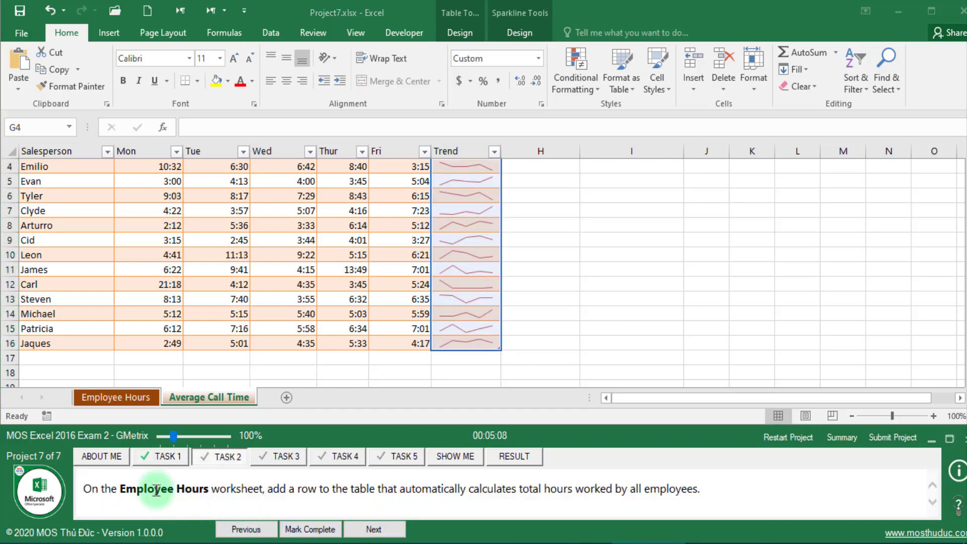
click(131, 397)
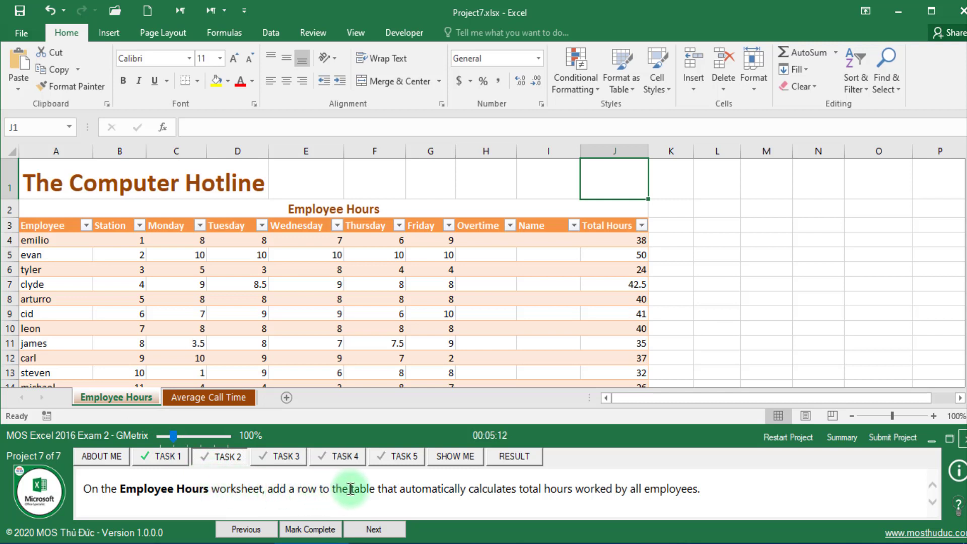
- Add a total row to the Employee Hours table, then mark Task 2 complete and go to Task 3
drag(505, 492, 531, 490)
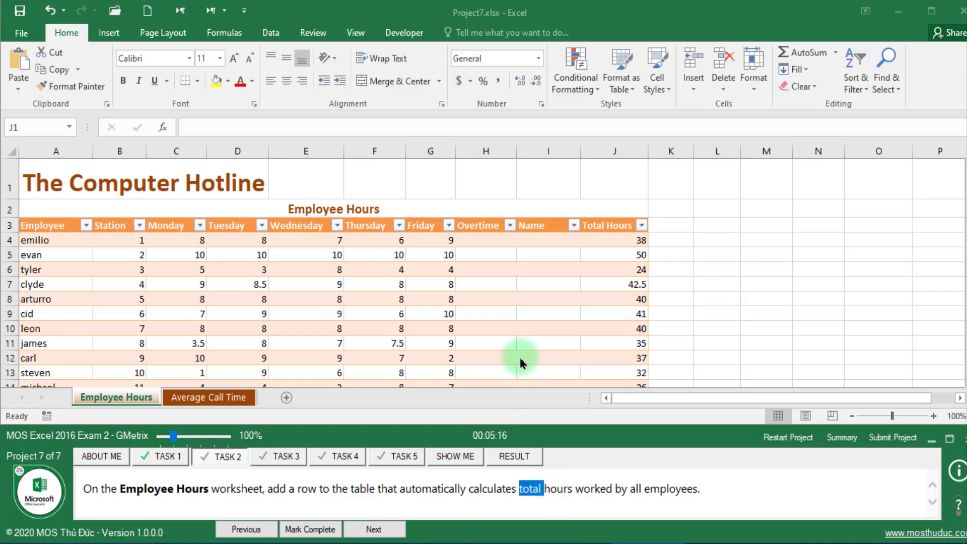
click(500, 317)
scroll(502, 318, down, 1)
scroll(501, 318, down, 1)
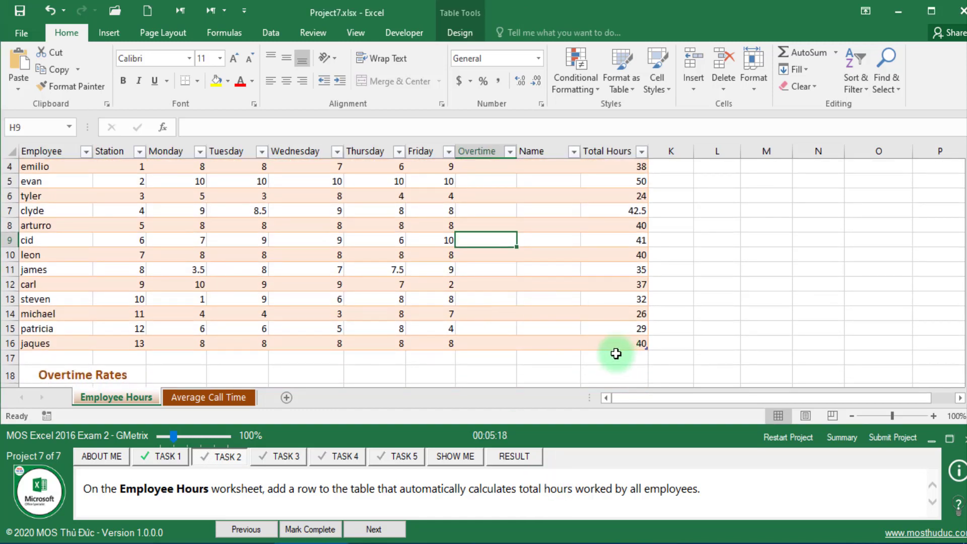
click(466, 35)
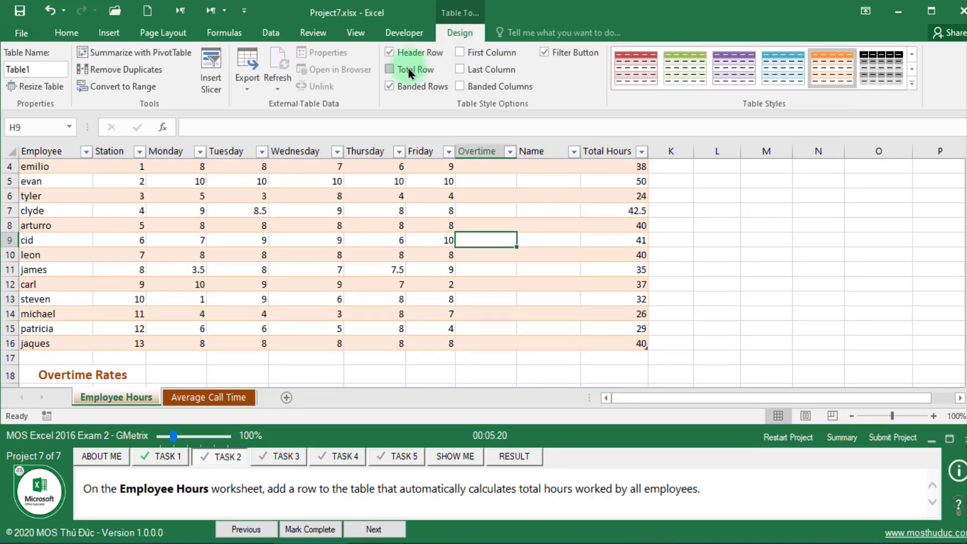
click(389, 69)
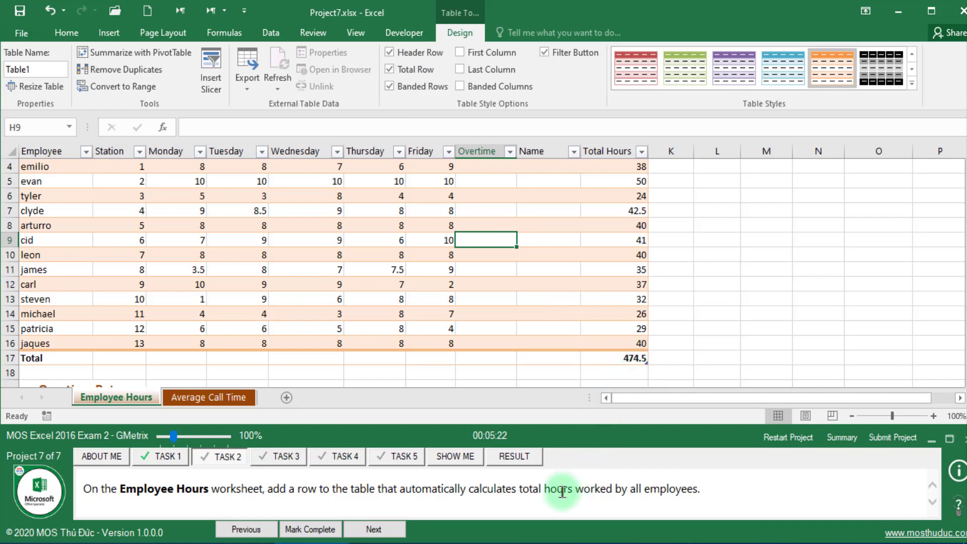
click(330, 529)
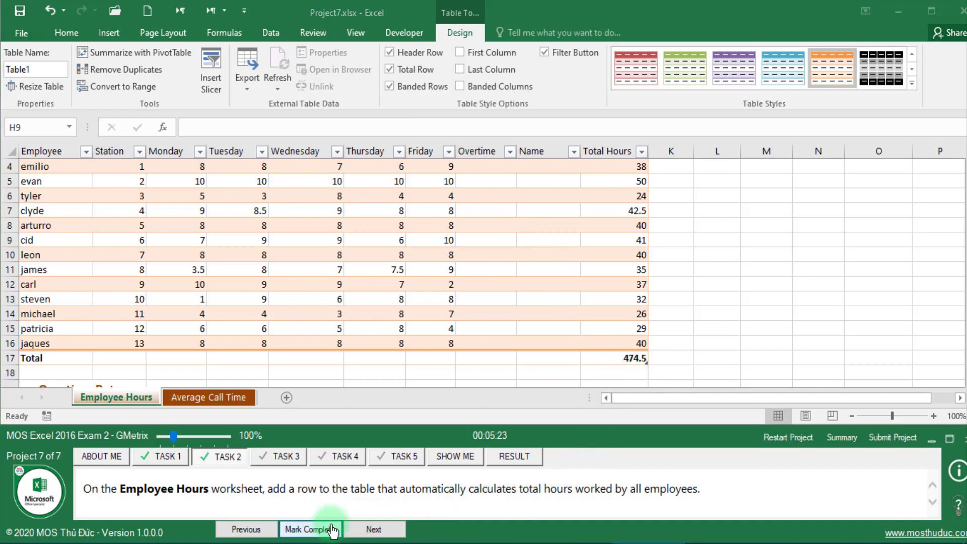
click(371, 529)
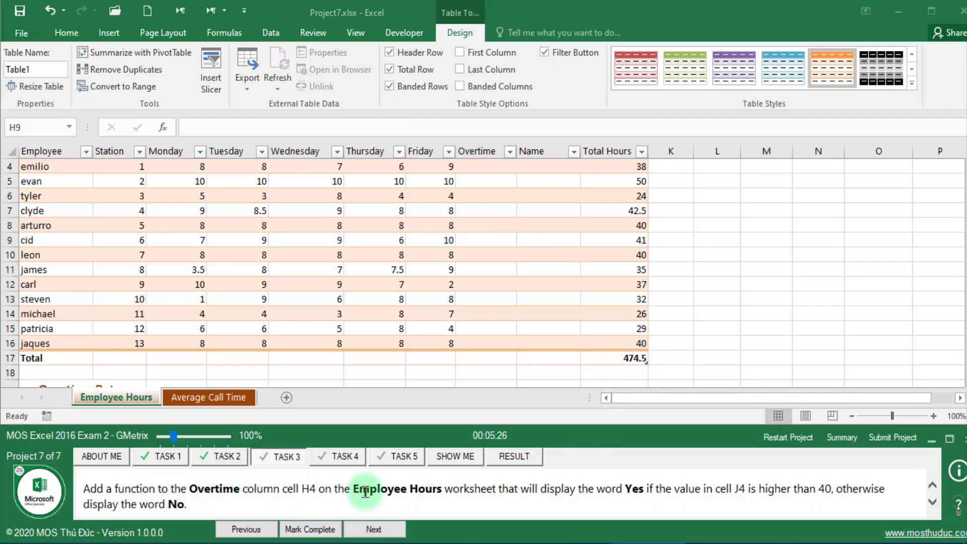
- Enlarge the task window and read Task 3's solution steps for the IF function in cell H4
click(949, 439)
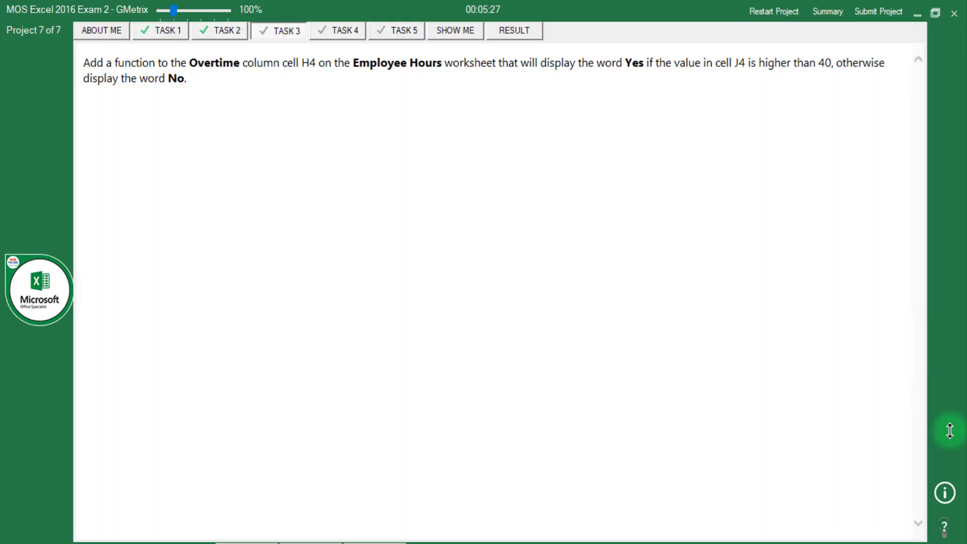
click(944, 525)
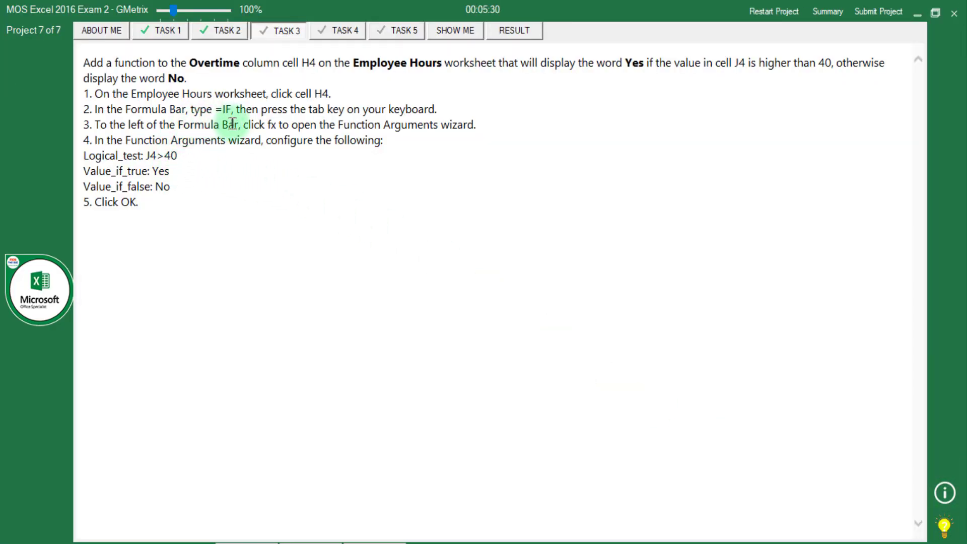
drag(198, 62, 215, 62)
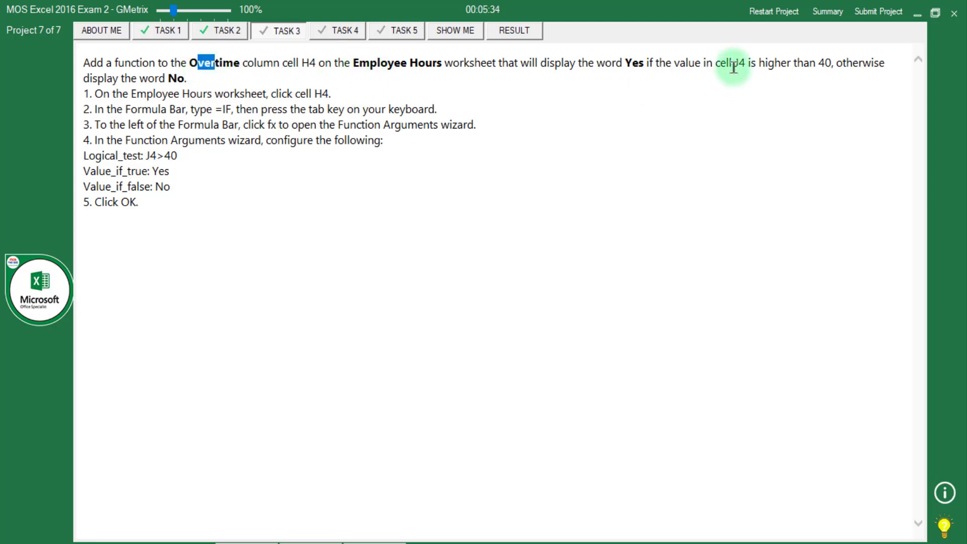
drag(191, 109, 235, 109)
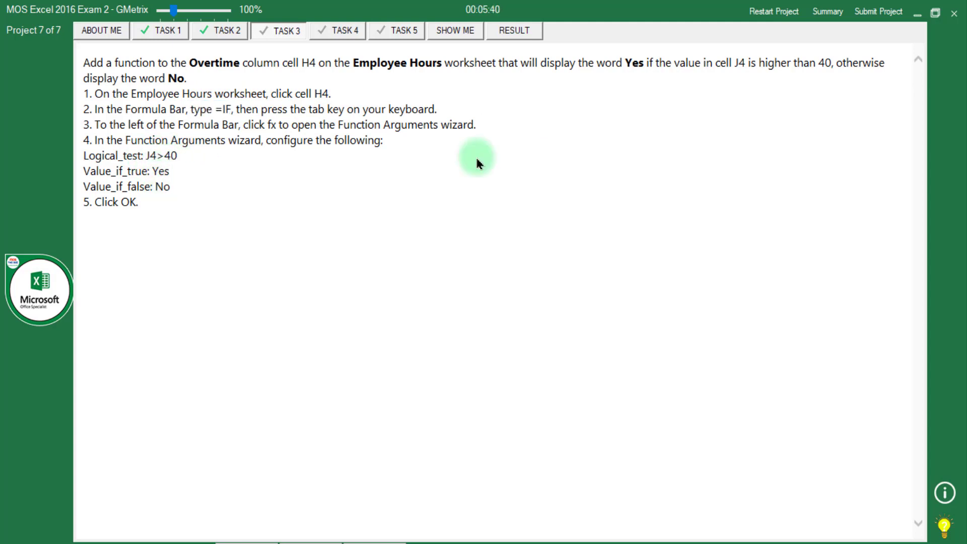
click(936, 14)
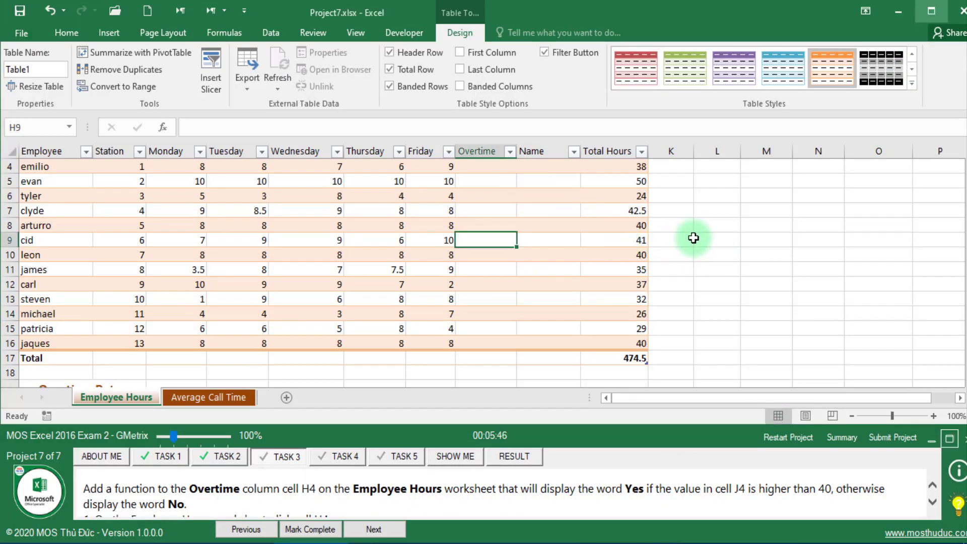
scroll(694, 238, up, 1)
click(494, 242)
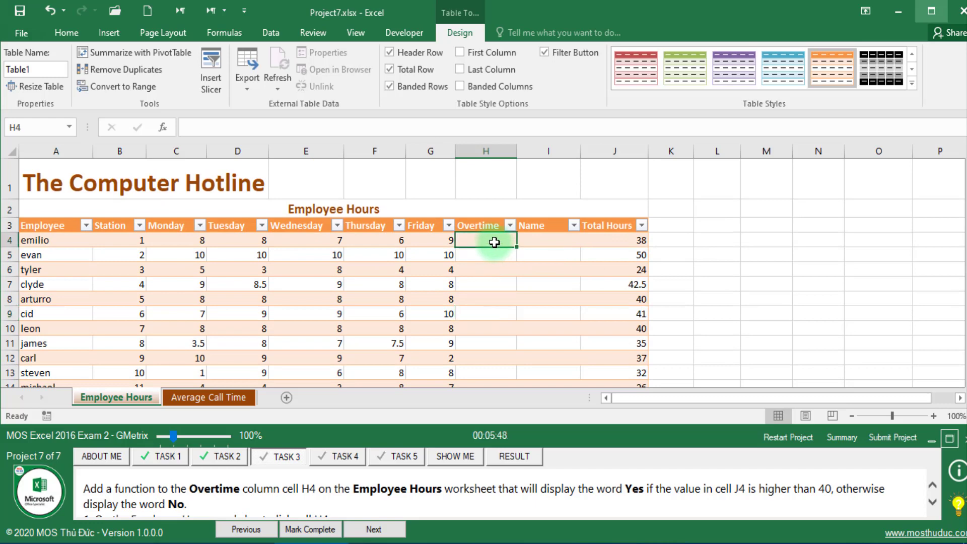
scroll(496, 242, down, 1)
scroll(627, 292, up, 1)
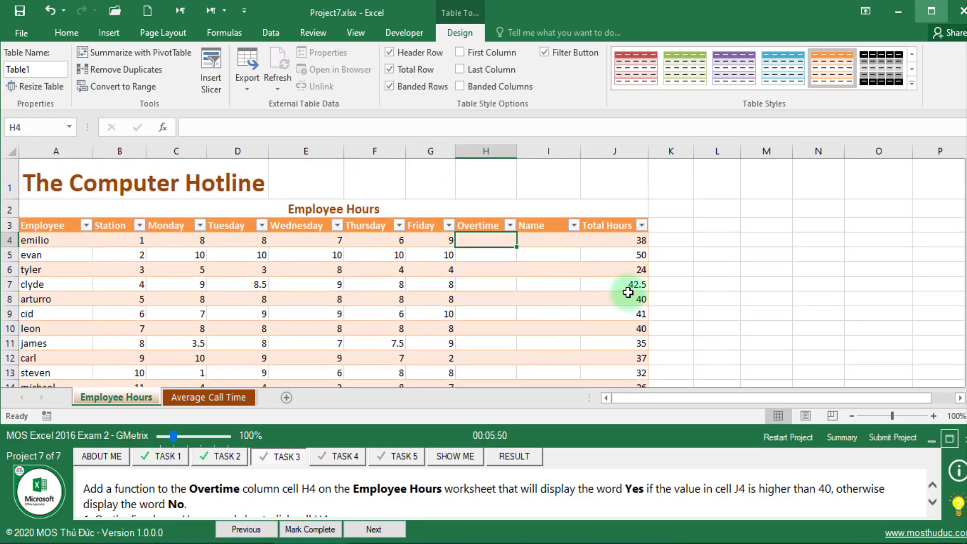
text(=)
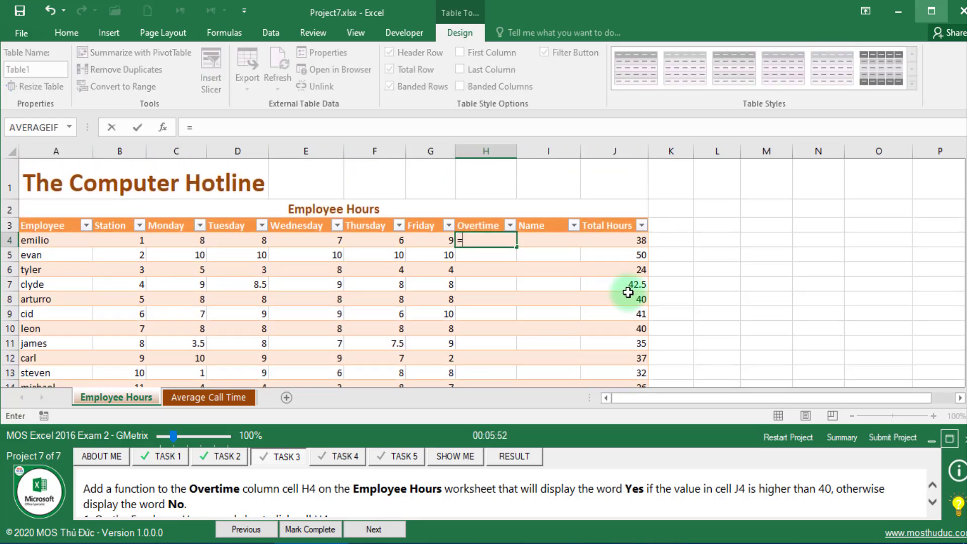
text(IF)
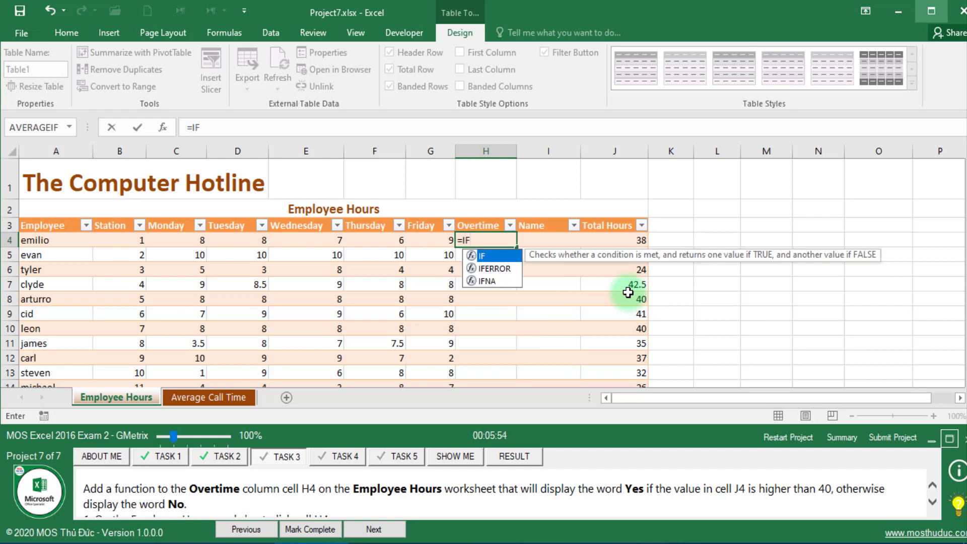
text(()
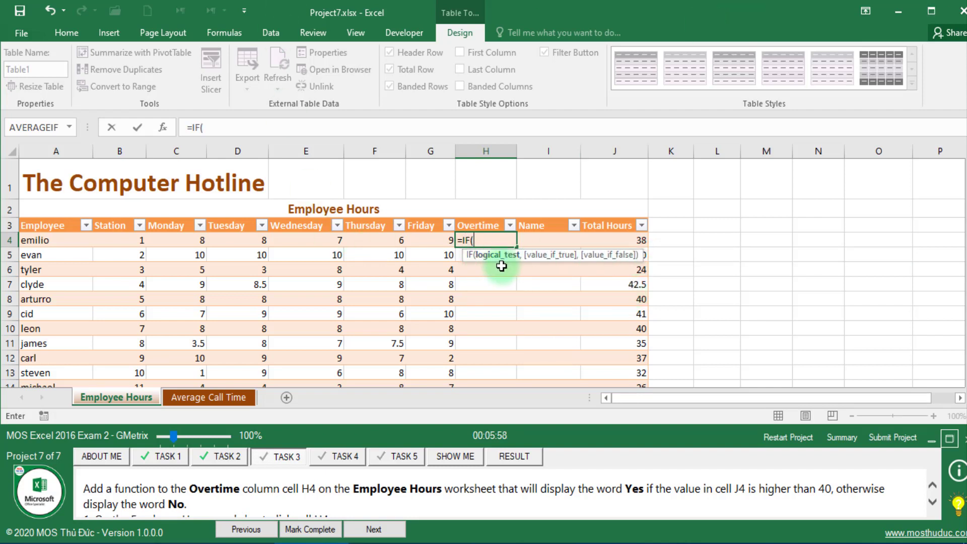
click(624, 240)
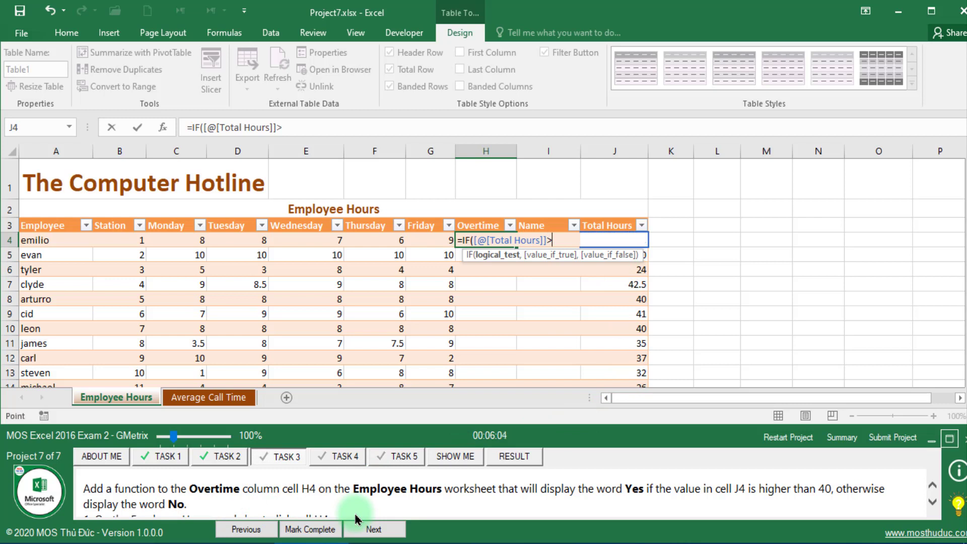
key(Left)
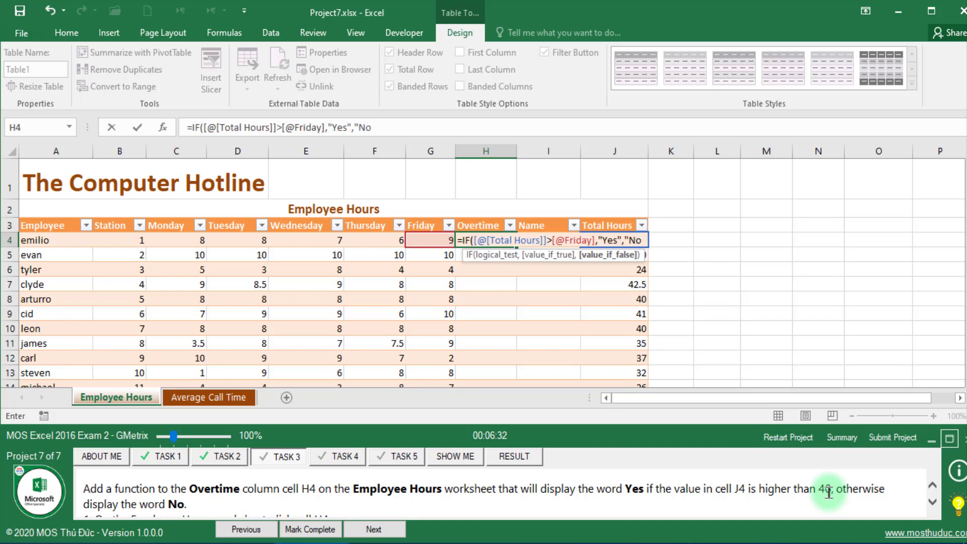
key(Return)
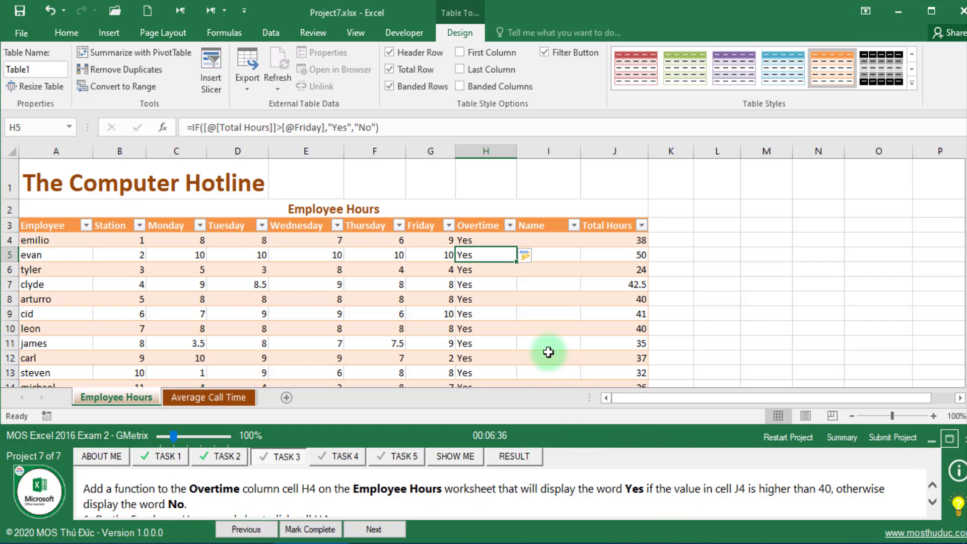
- Review the IF formula in cell H4, mark Task 3 complete and go to Task 4
click(474, 243)
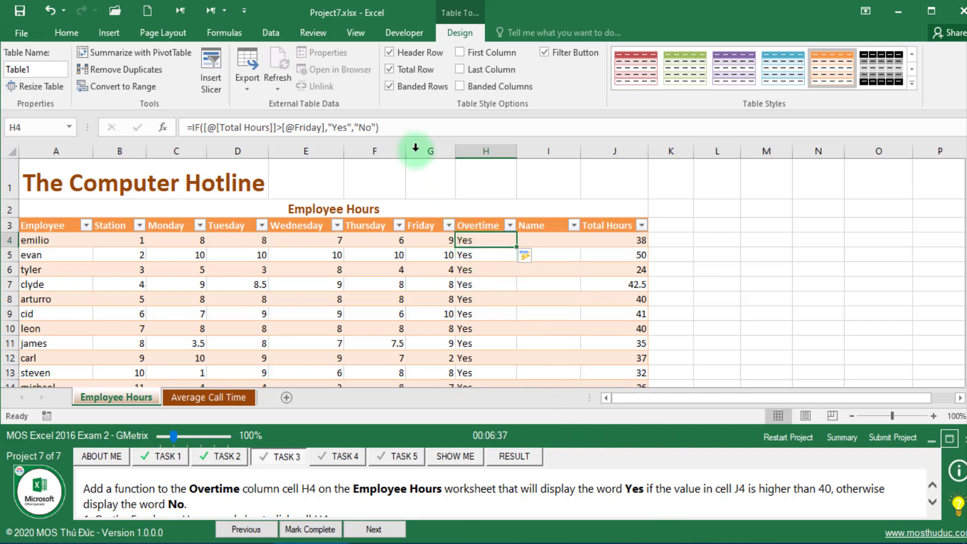
drag(393, 127, 98, 126)
click(390, 127)
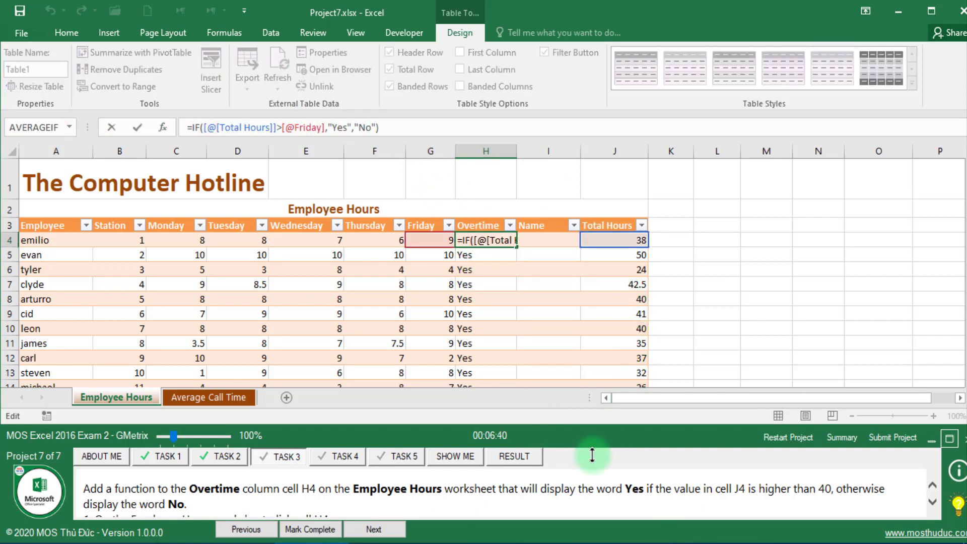
click(304, 529)
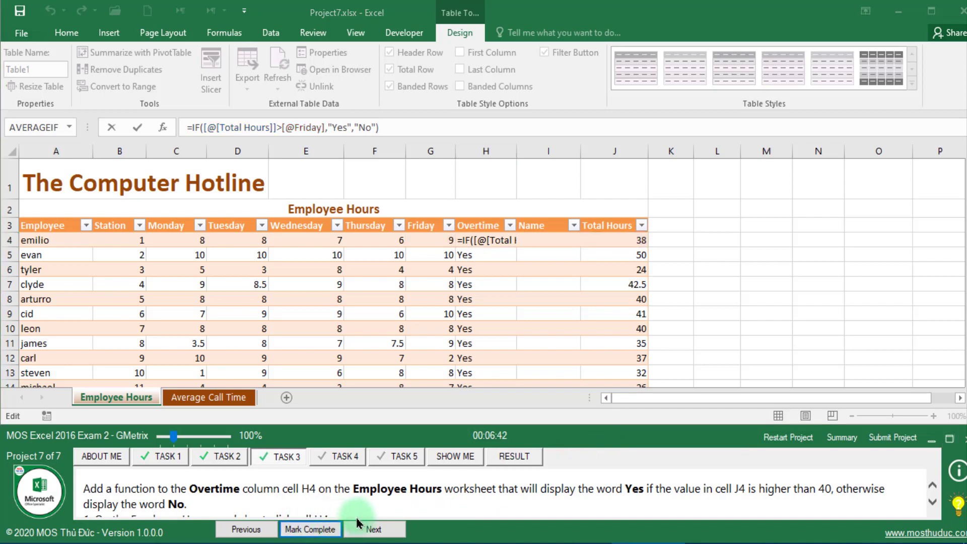
click(371, 531)
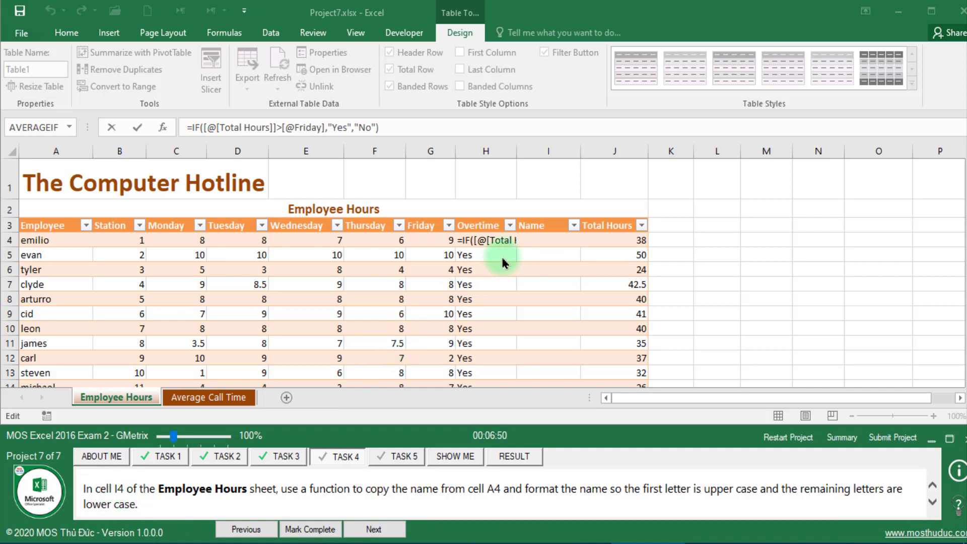
- Select cell I4, enlarge the task window and read Task 4's instructions and solution steps
click(502, 282)
click(548, 241)
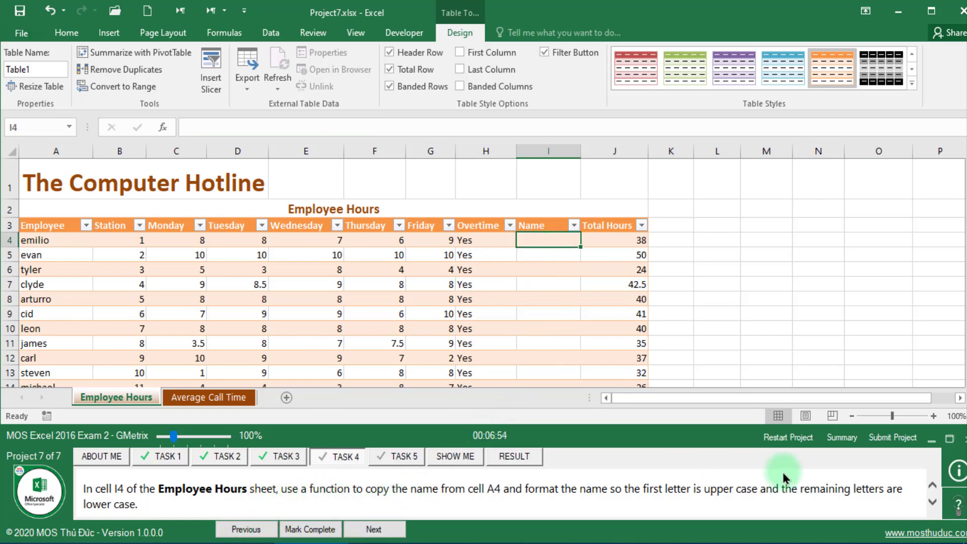
click(950, 438)
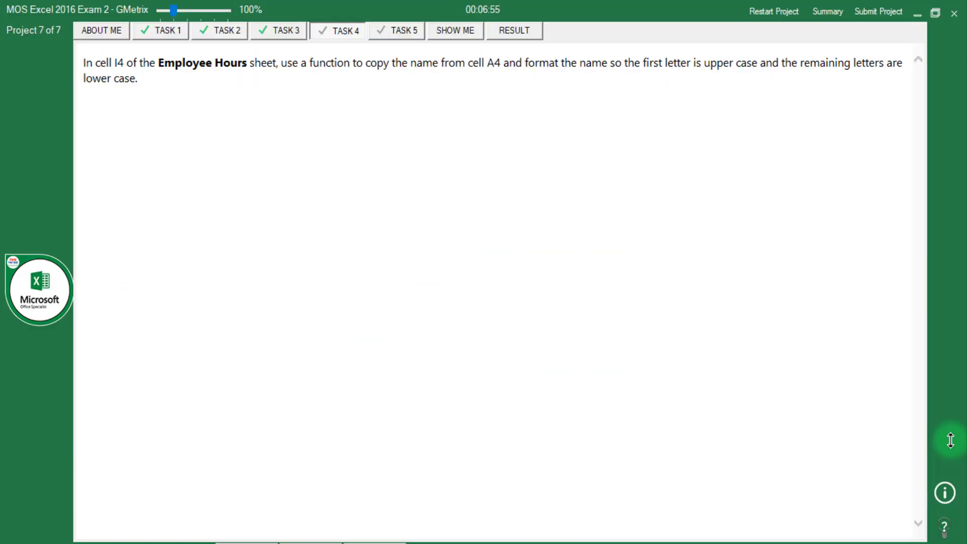
click(945, 534)
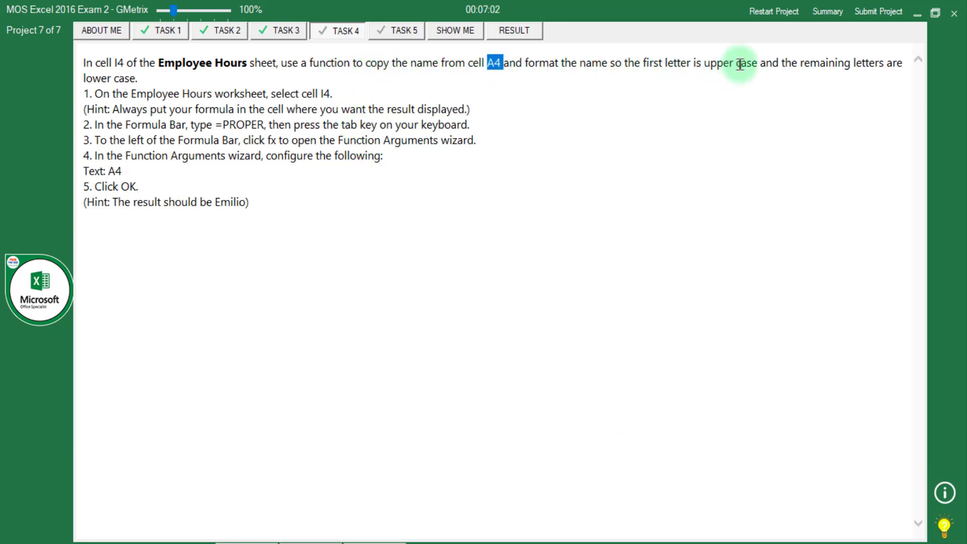
drag(740, 64, 888, 64)
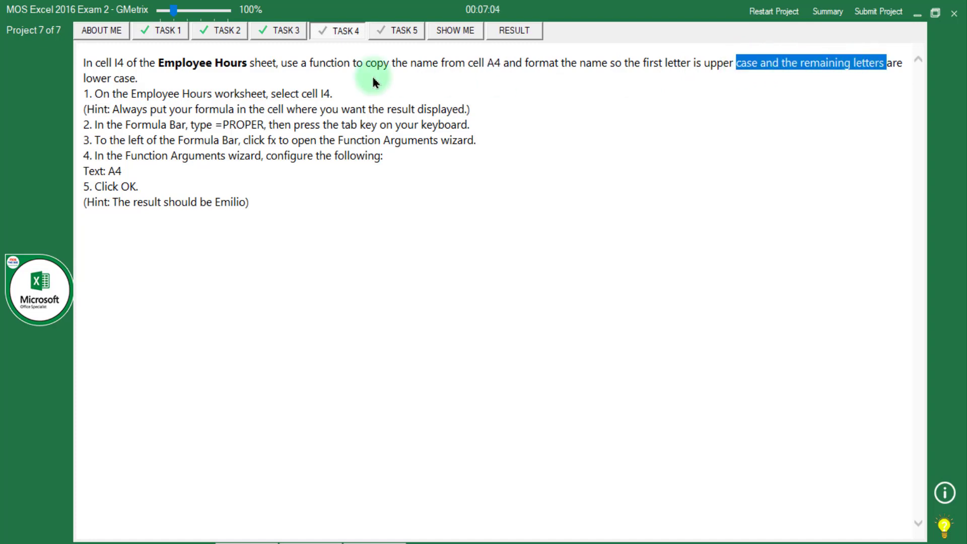
click(109, 72)
drag(114, 63, 157, 63)
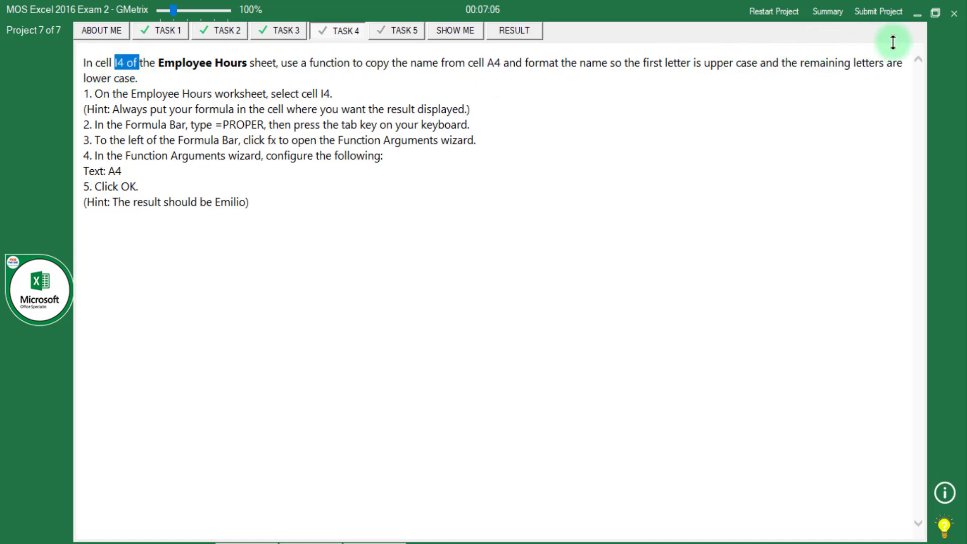
click(936, 12)
click(549, 240)
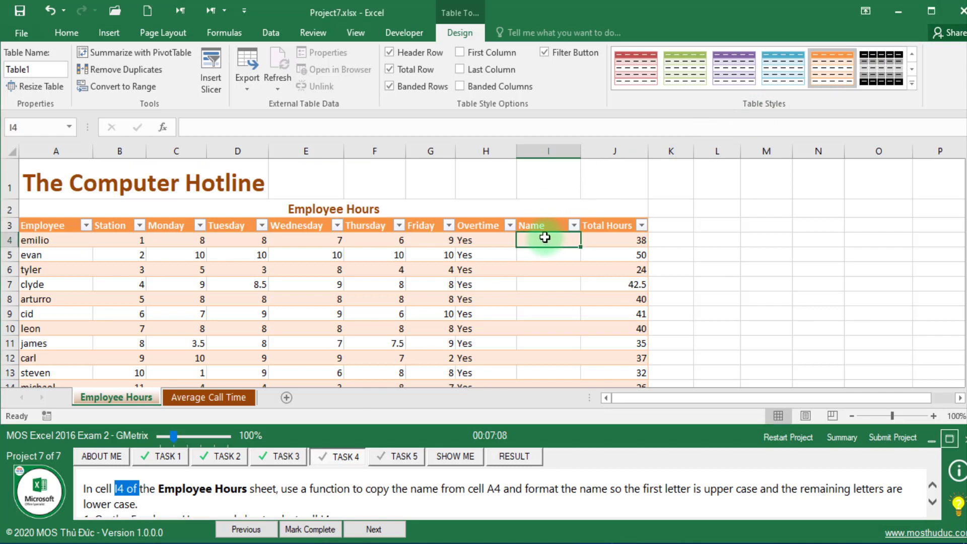
text(=)
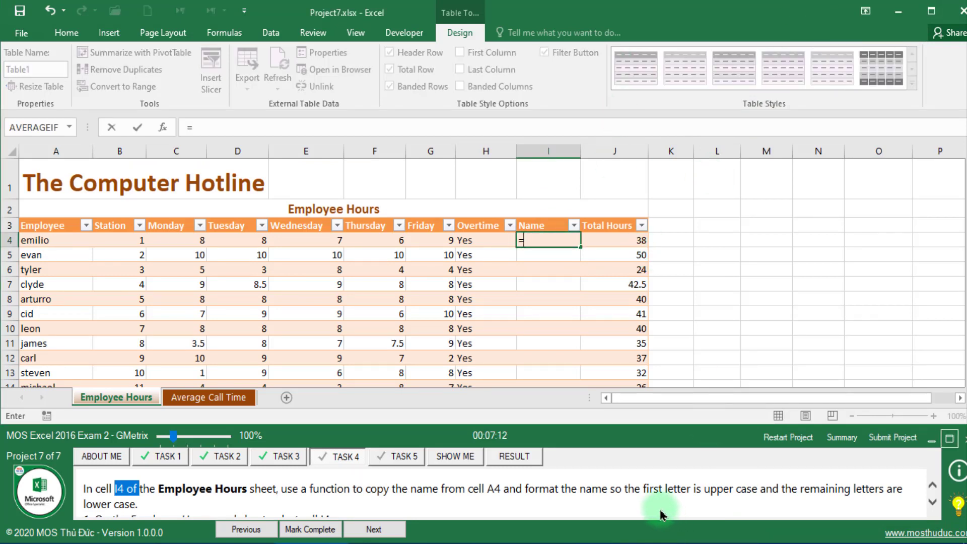
drag(643, 489, 704, 489)
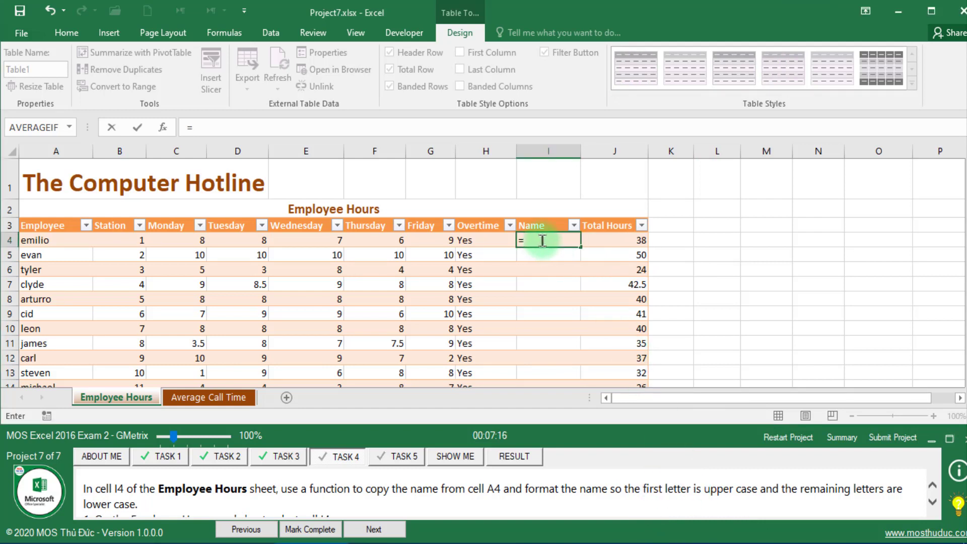
text(pro)
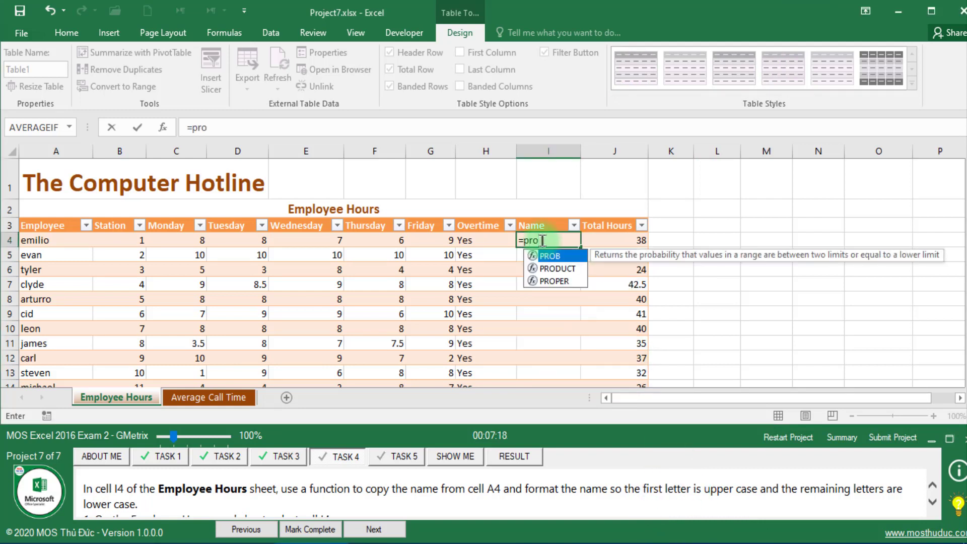
double_click(545, 281)
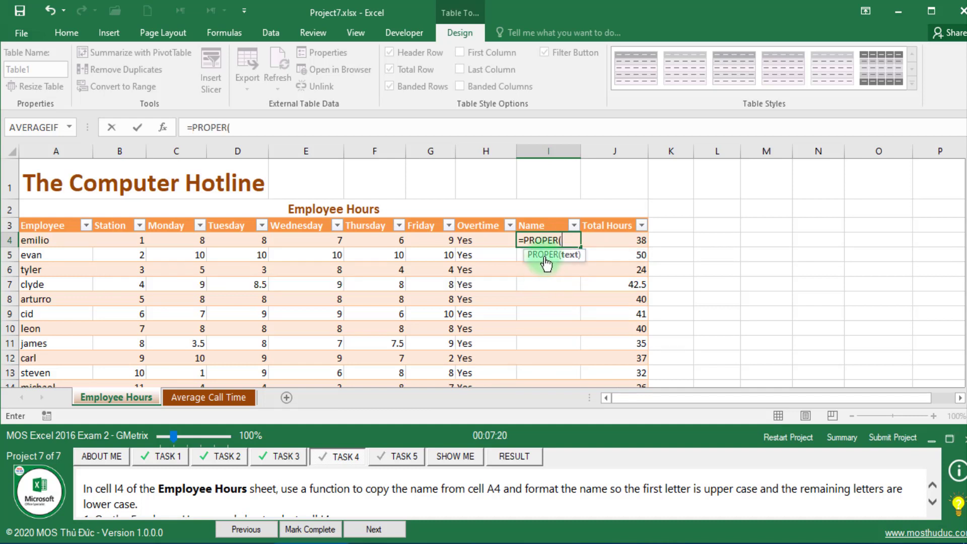
click(54, 242)
drag(468, 488, 503, 488)
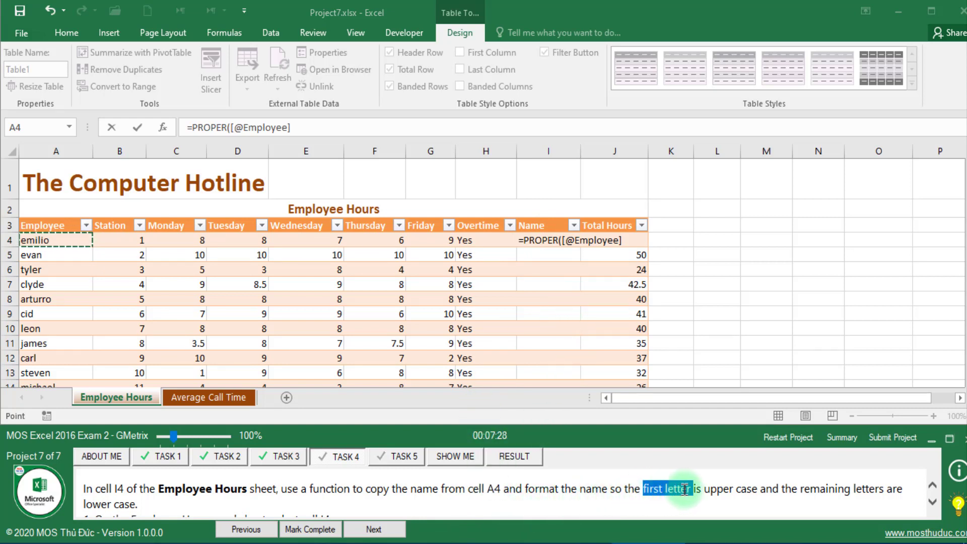
click(315, 129)
click(341, 134)
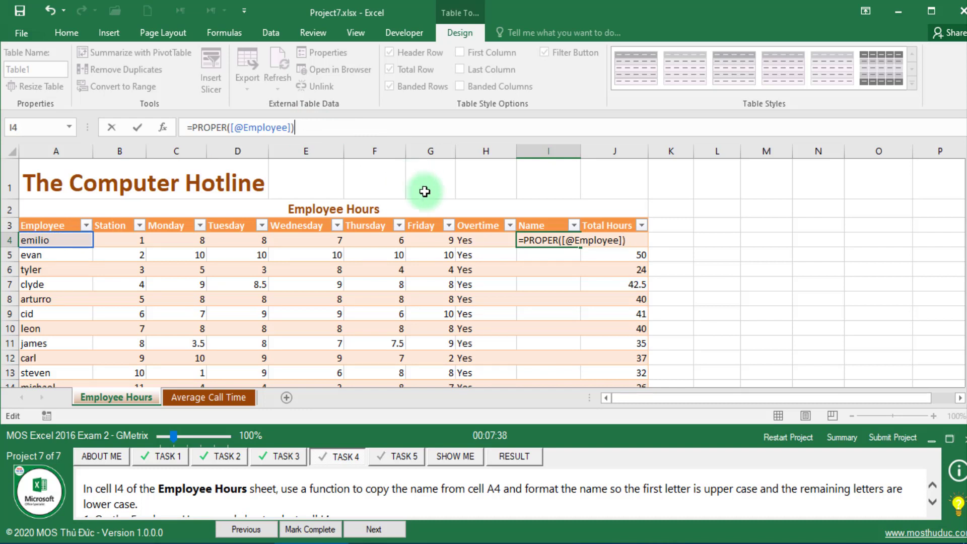
click(556, 261)
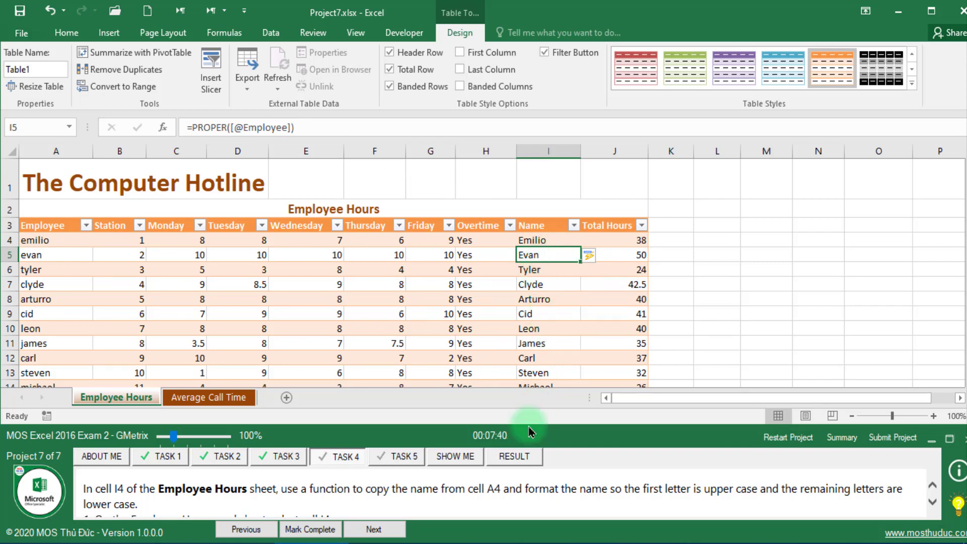
- Mark Task 4 complete, check the PROPER formula in cell I4 and go to Task 5
click(310, 530)
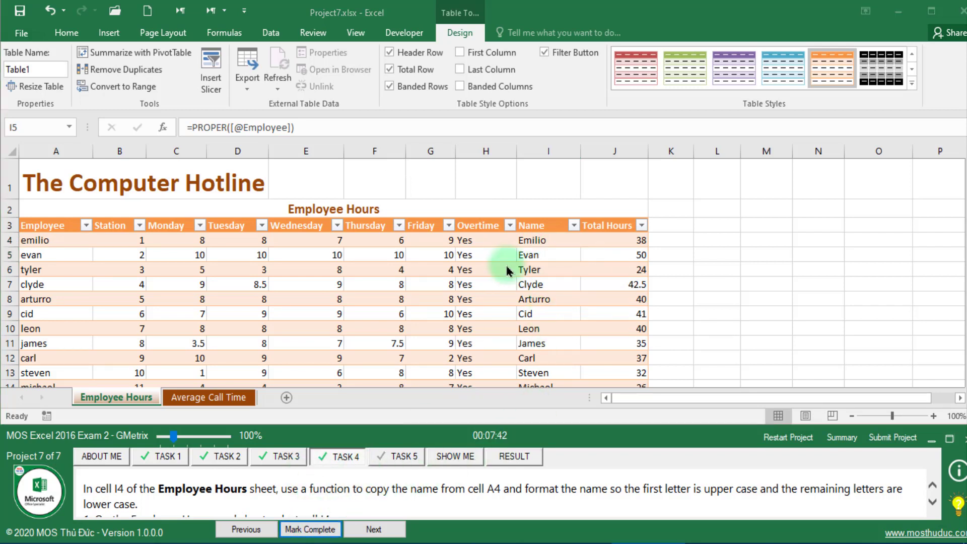
click(520, 227)
click(544, 243)
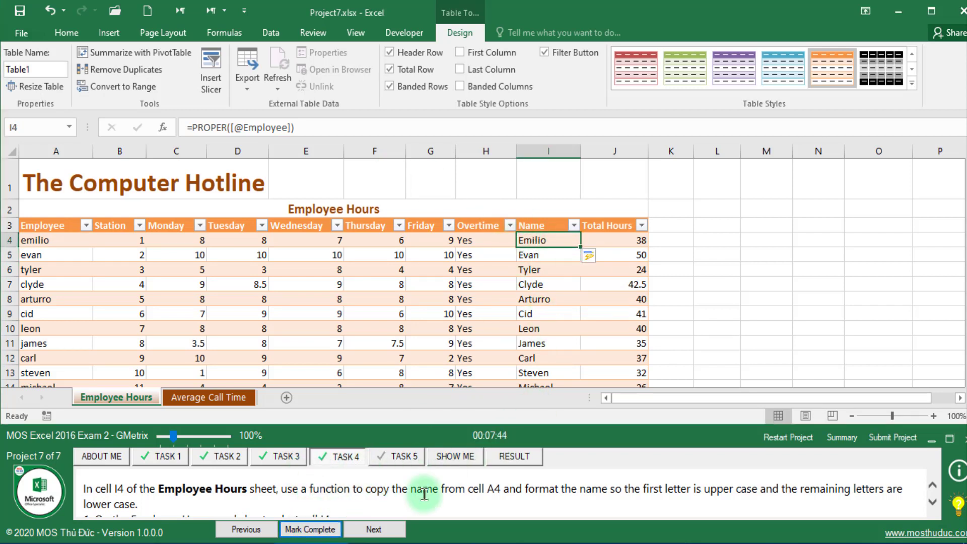
click(360, 531)
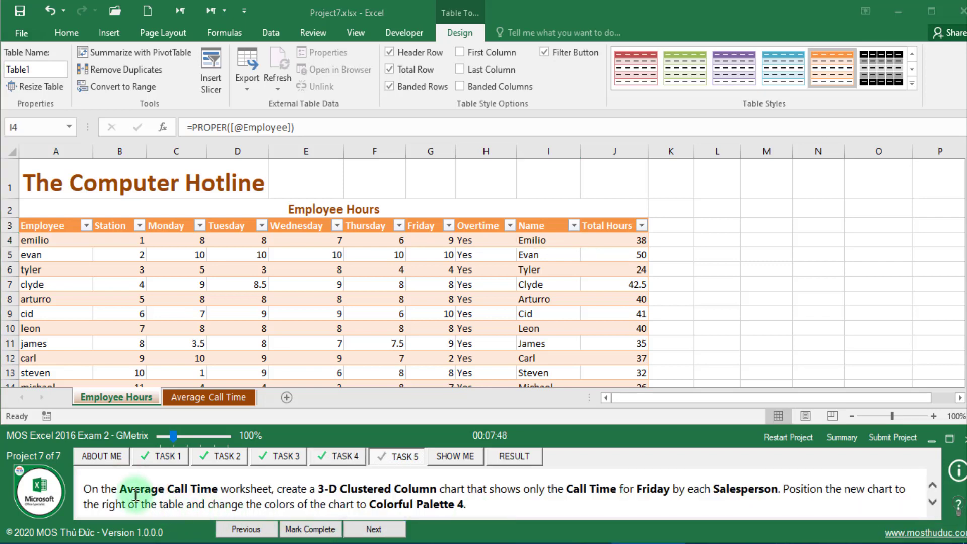
- Insert an empty 3-D Clustered Column chart on the Average Call Time worksheet, starting from a blank cell outside the table
click(208, 398)
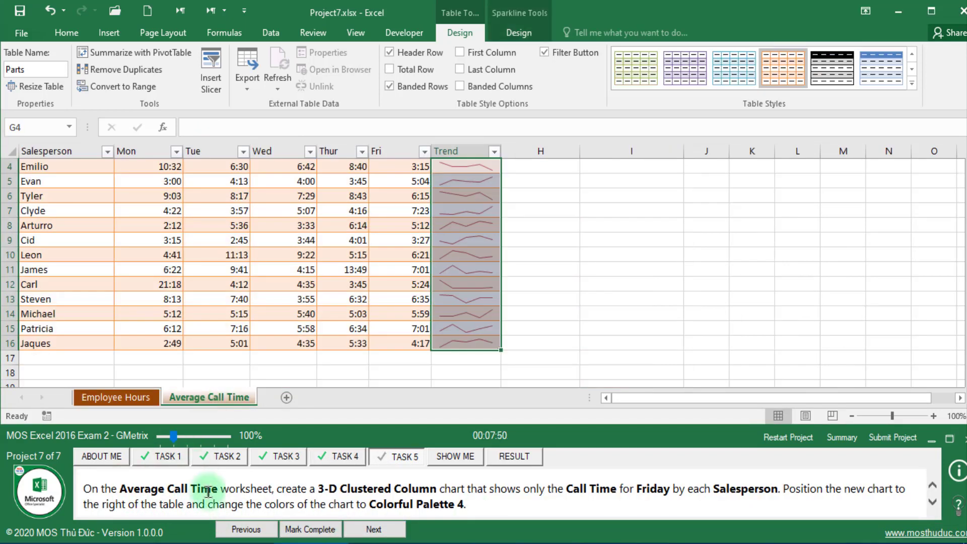
drag(319, 488, 436, 489)
click(572, 238)
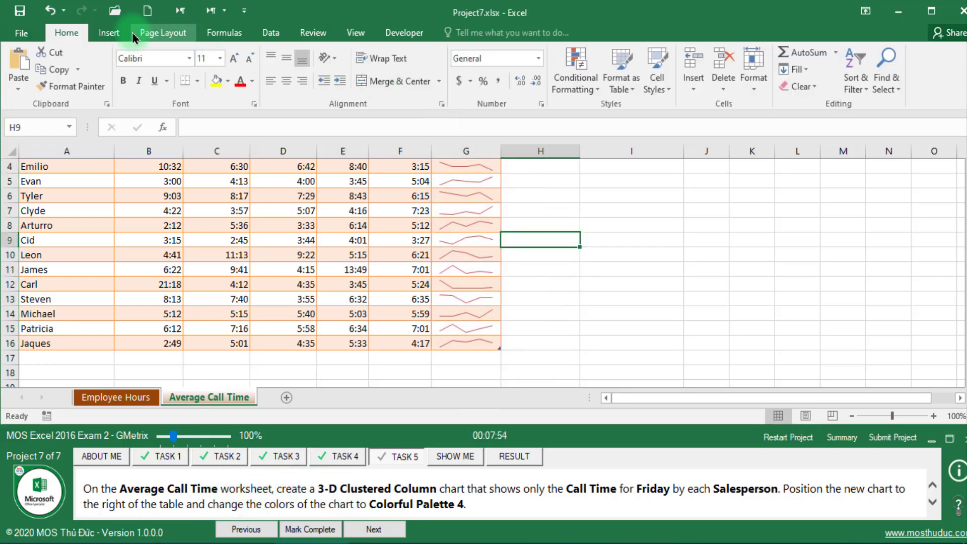
click(109, 32)
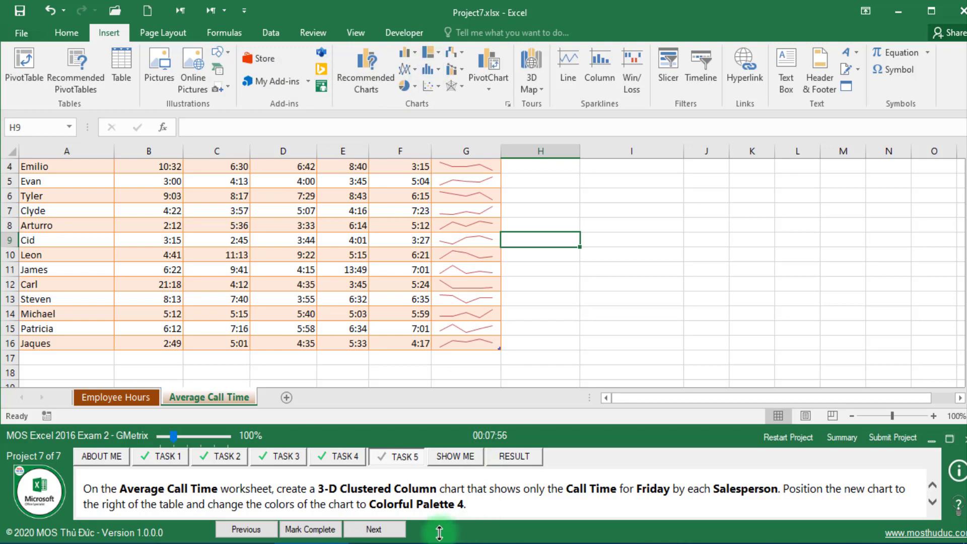
click(416, 55)
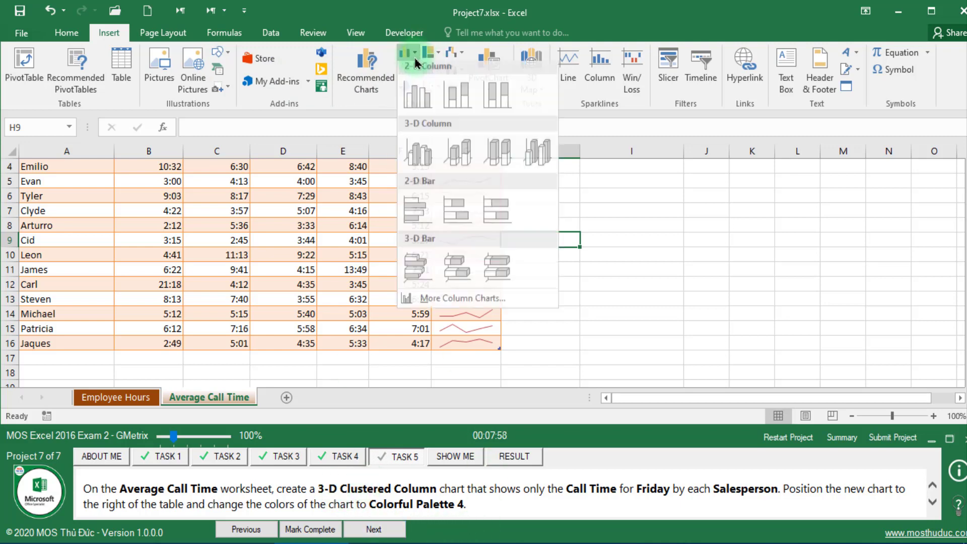
click(421, 161)
- Move the empty chart to the right of the Average Call Time table and check which data Task 5 asks for
scroll(653, 242, up, 1)
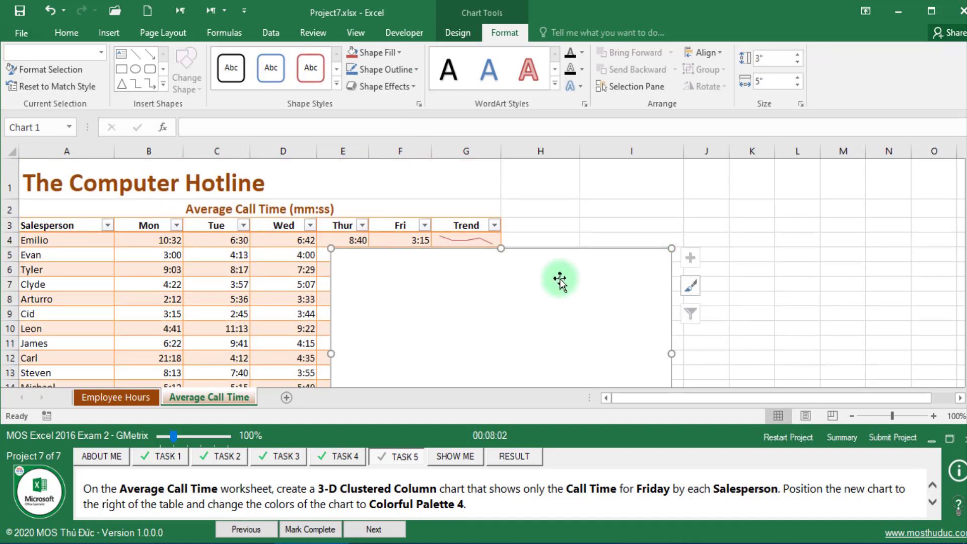
drag(555, 253, 724, 197)
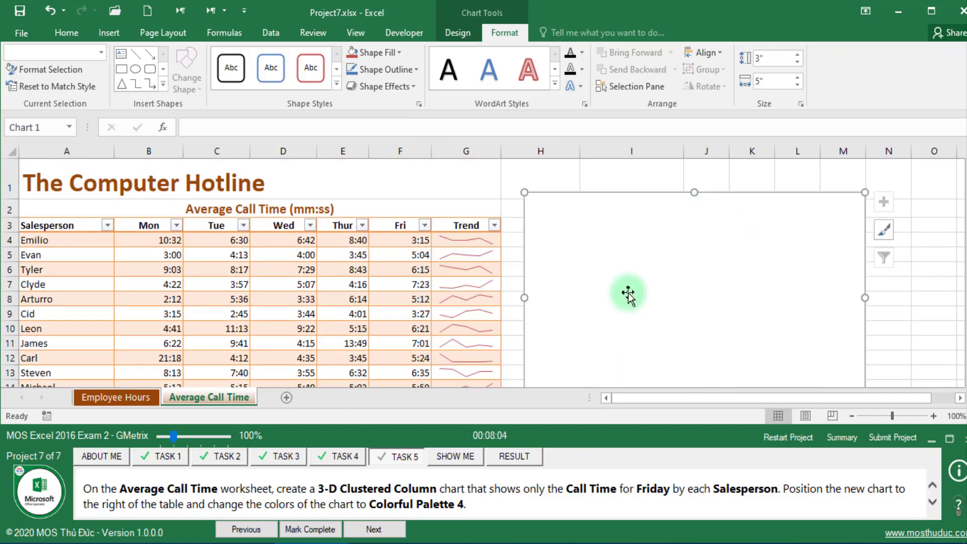
drag(577, 491, 671, 487)
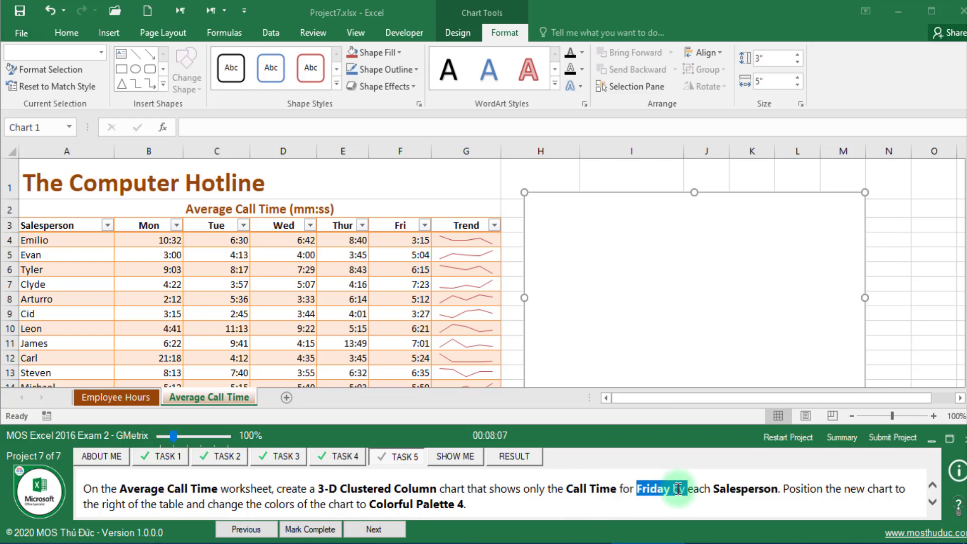
- Set the empty chart's data range to the Friday call times in cells F4:F16 of the Average Call Time worksheet
click(641, 271)
click(465, 35)
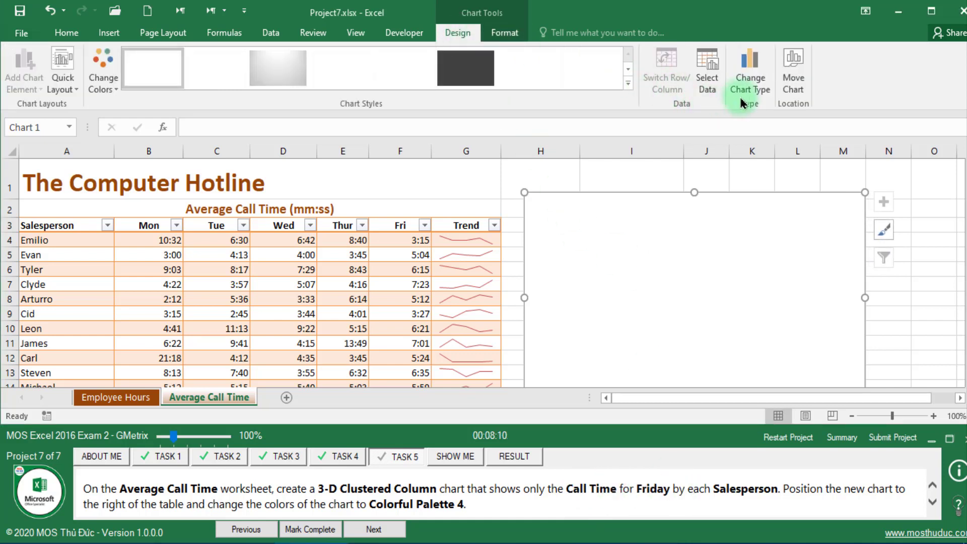
click(714, 69)
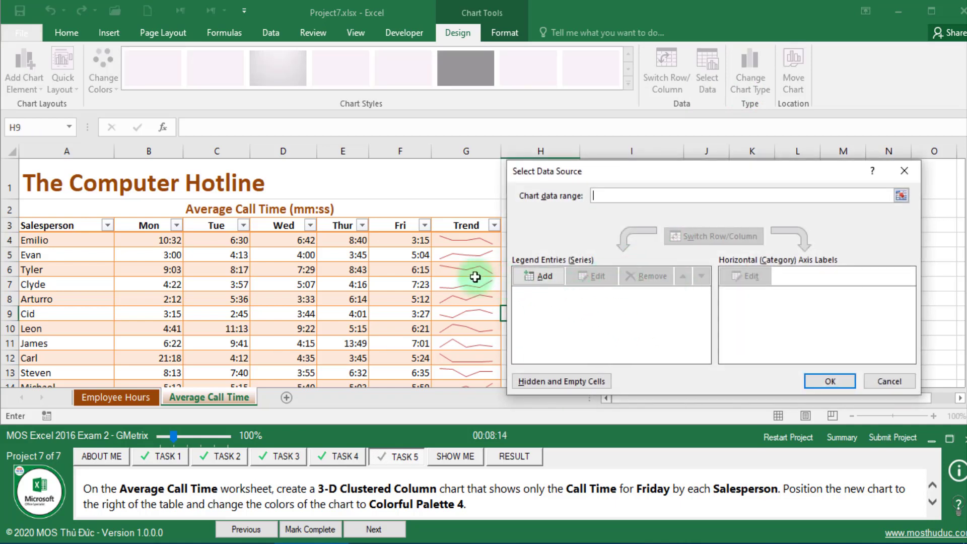
click(410, 240)
scroll(431, 309, down, 2)
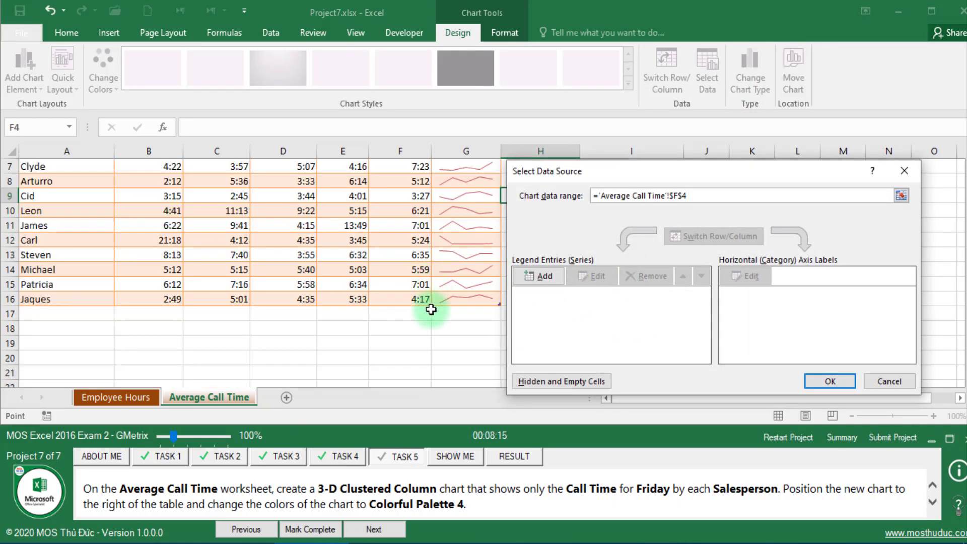
shift+click(408, 299)
click(829, 382)
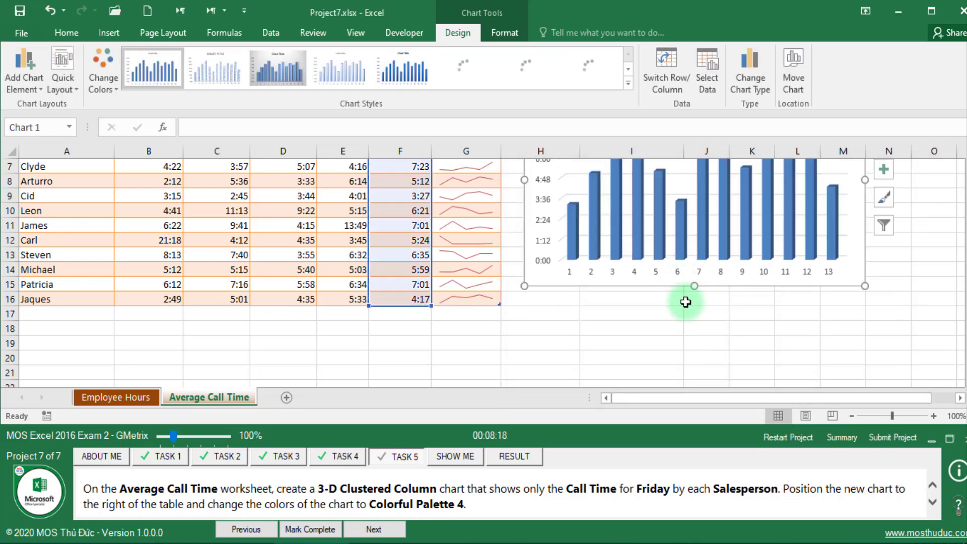
- Compare the chart's horizontal axis labels with the Friday and Salesperson requirements in the Task 5 instructions
scroll(686, 302, up, 2)
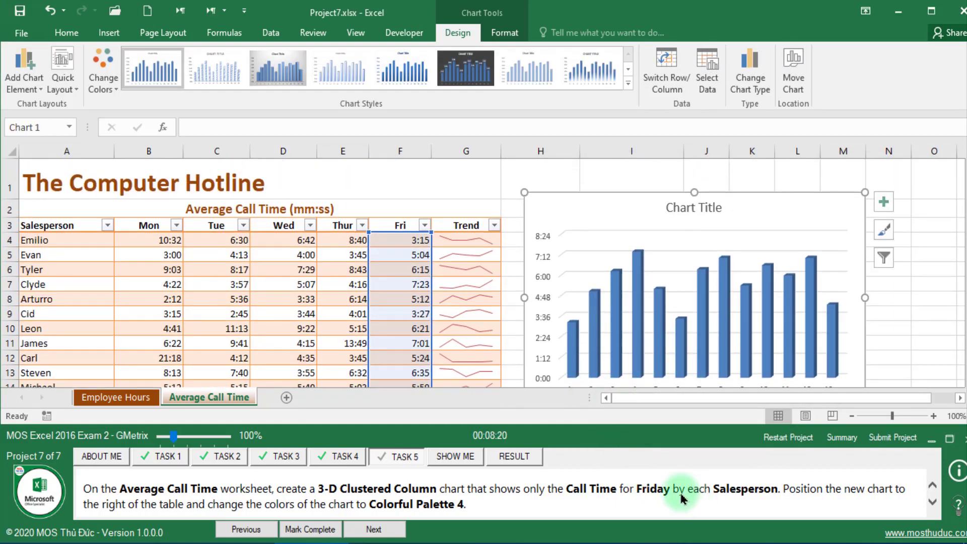
double_click(640, 490)
click(712, 491)
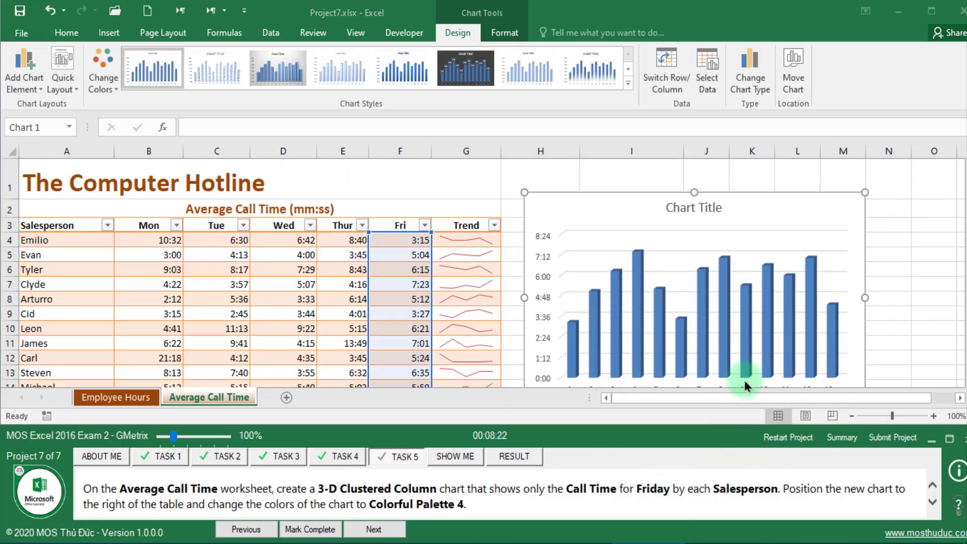
click(854, 336)
scroll(911, 330, down, 1)
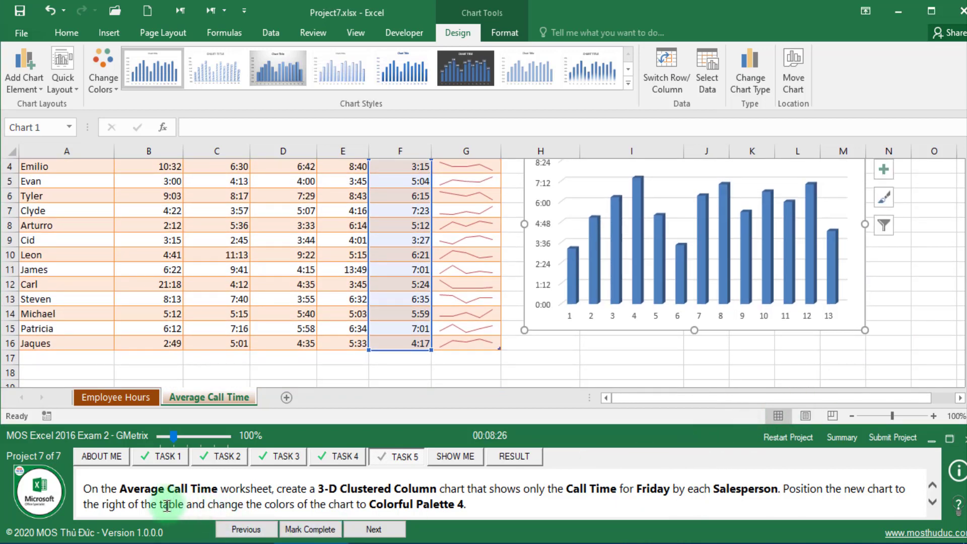
click(735, 490)
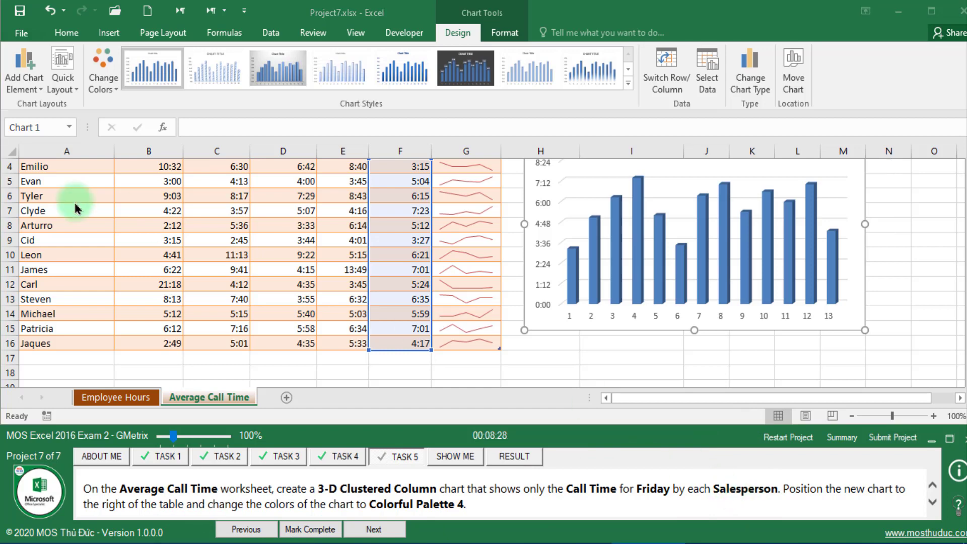
scroll(83, 216, up, 1)
click(734, 270)
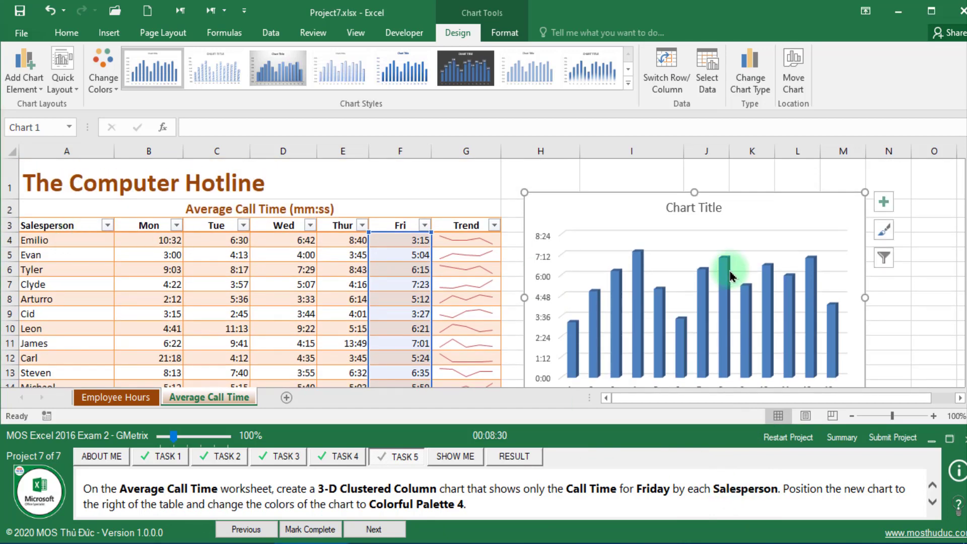
- Set the chart's horizontal axis labels to the Salesperson names in cells A4:A16
click(708, 76)
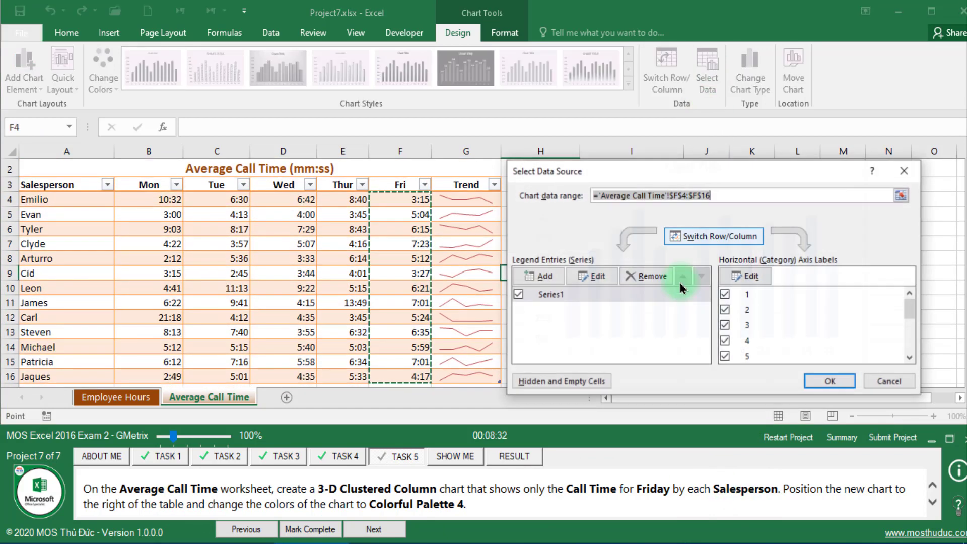
click(748, 276)
drag(71, 199, 69, 326)
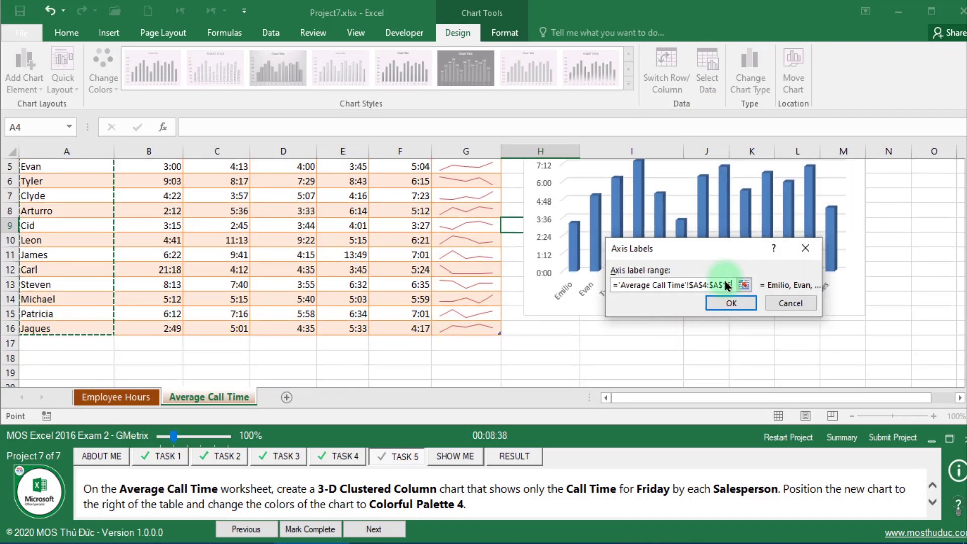
drag(725, 261, 836, 203)
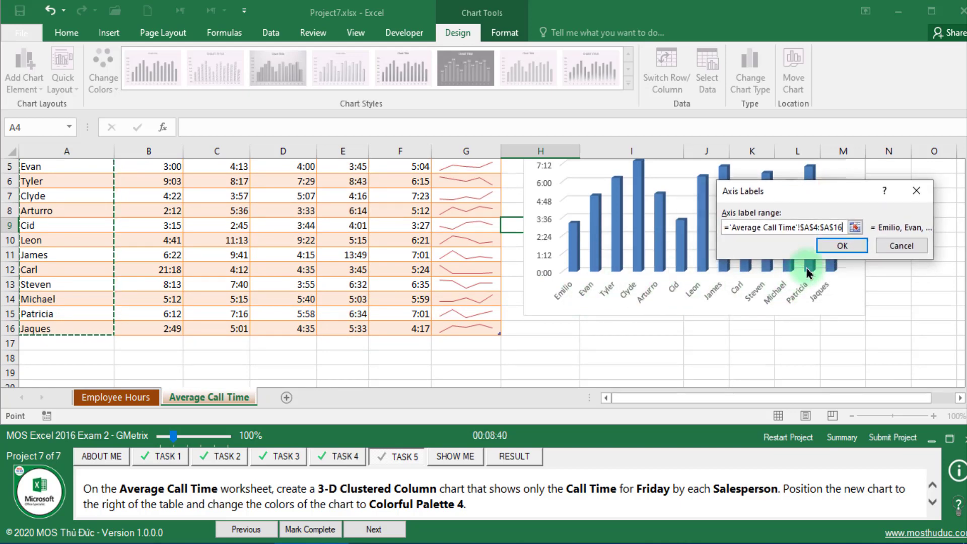
click(824, 255)
click(829, 379)
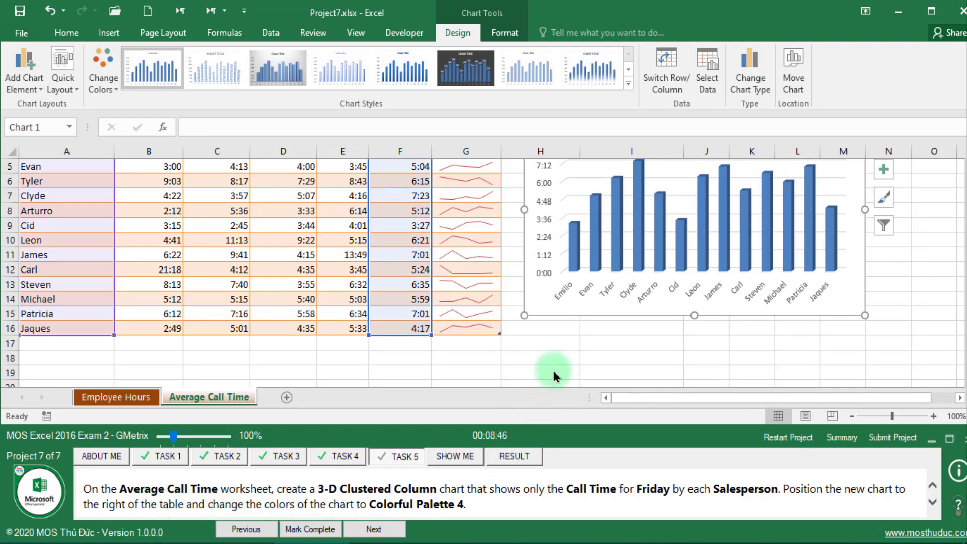
- Change the chart's colors to the fourth Colorful palette and mark Task 5 complete
scroll(550, 312, up, 2)
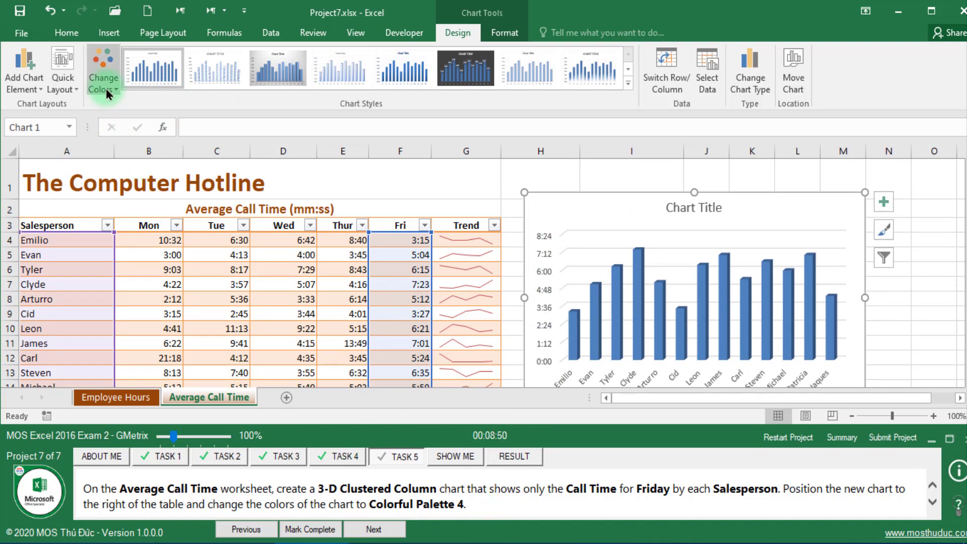
click(104, 68)
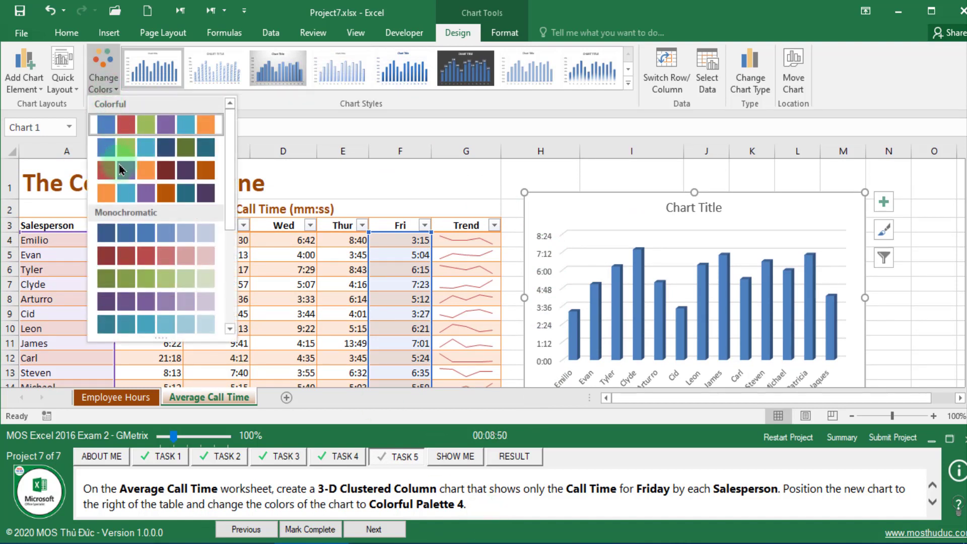
click(134, 195)
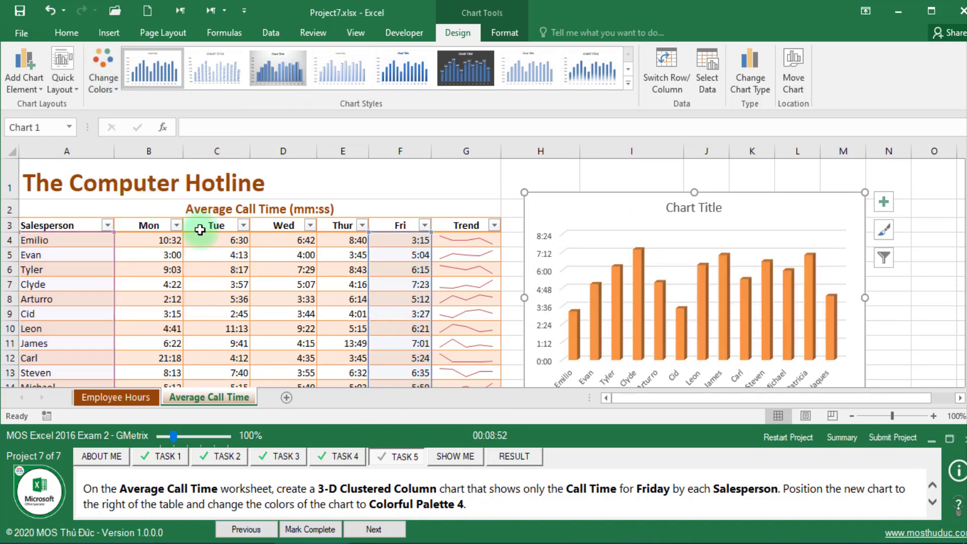
click(323, 530)
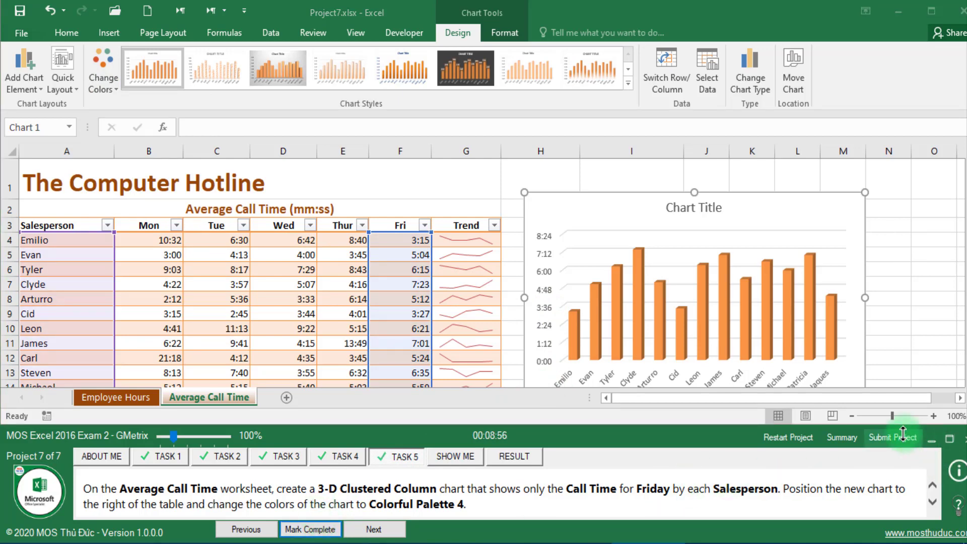